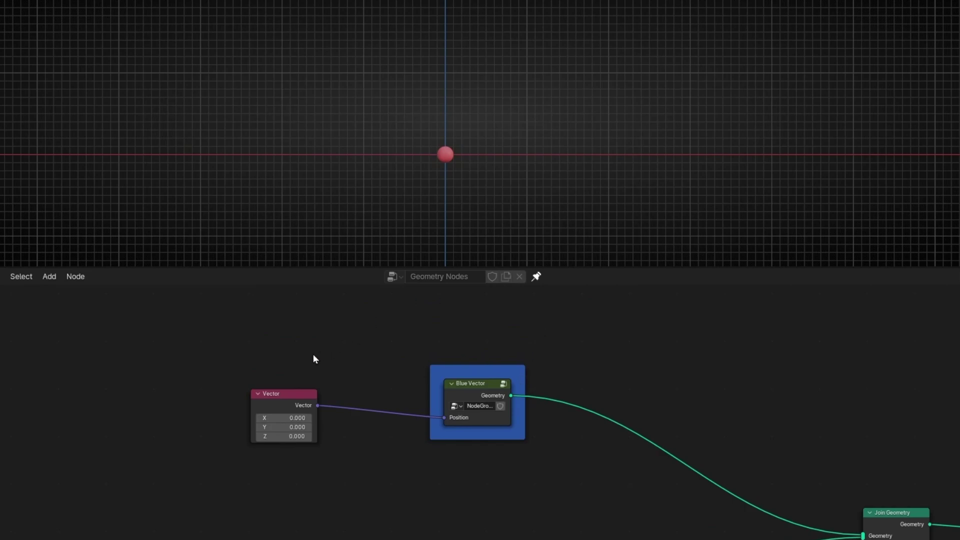
Set the vector feeding Blue Vector to X 1.6, and the one feeding Red Vector to X 0.8 and Z 1.1.
left_click_drag(282, 417, 363, 418)
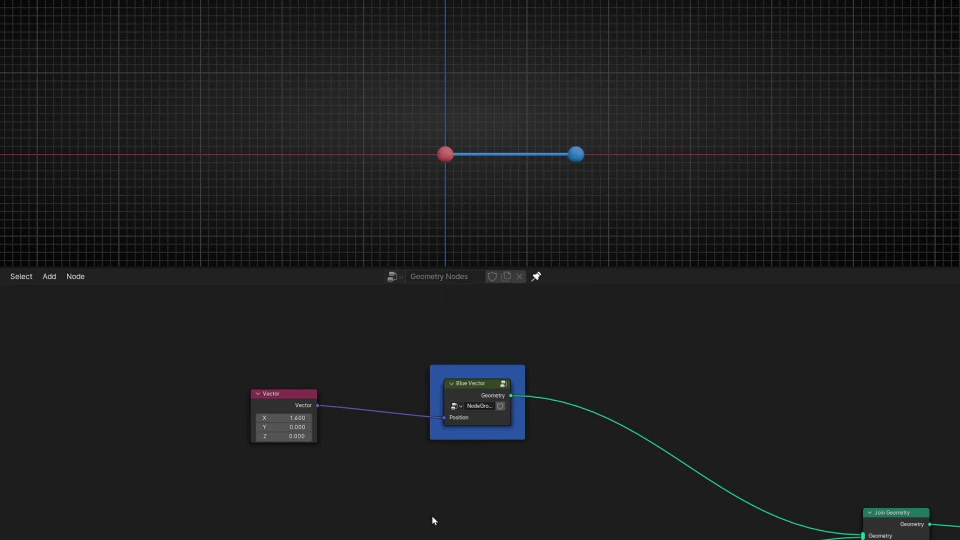
middle_click_drag(431, 518, 427, 345)
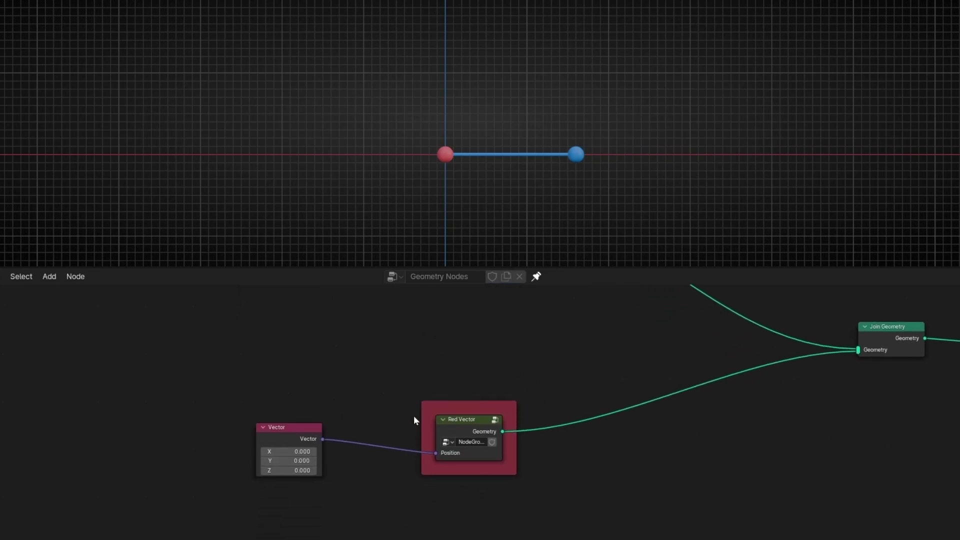
left_click_drag(278, 470, 333, 470)
middle_click_drag(315, 359, 315, 397)
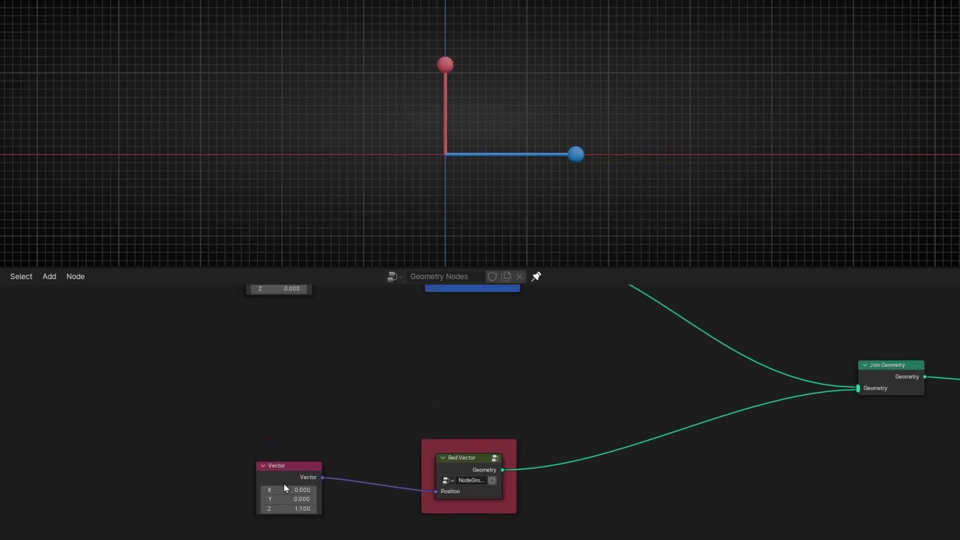
left_click_drag(283, 487, 302, 487)
Add a Vector Math node between the two vector branches and set its operation to Dot Product.
mouse_move(330, 440)
middle_mouse_down()
mouse_move(332, 493)
mouse_move(329, 448)
middle_mouse_up()
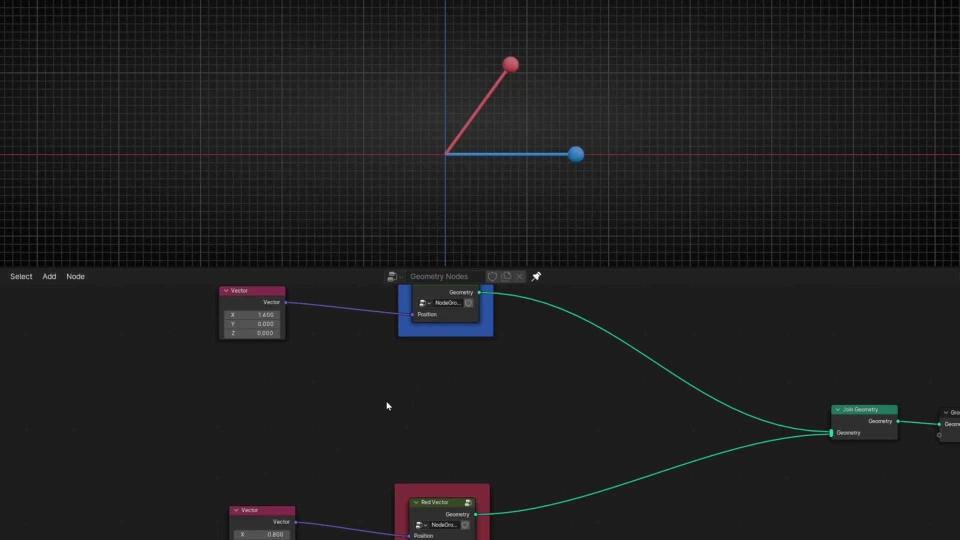
key("shift+a")
type("v")
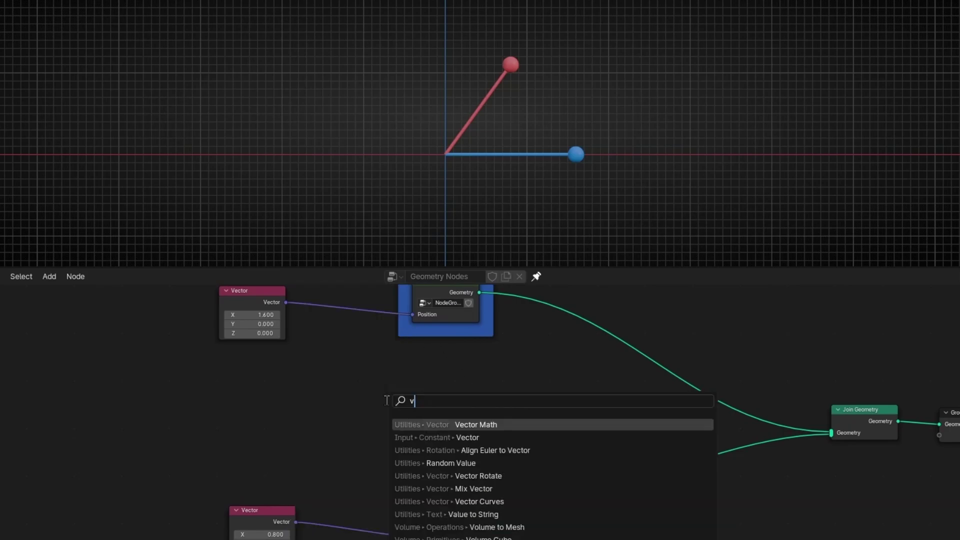
type("ector ma")
key("Return")
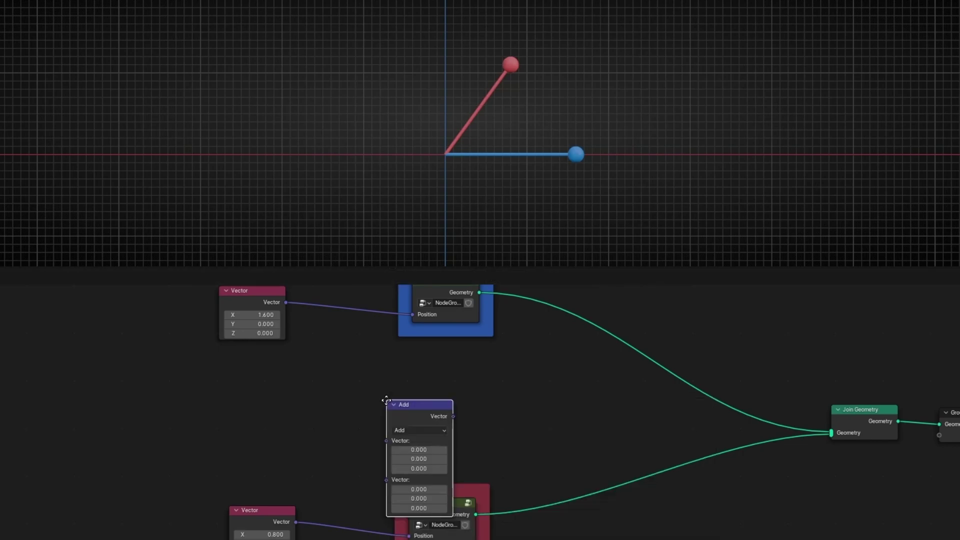
left_click(316, 352)
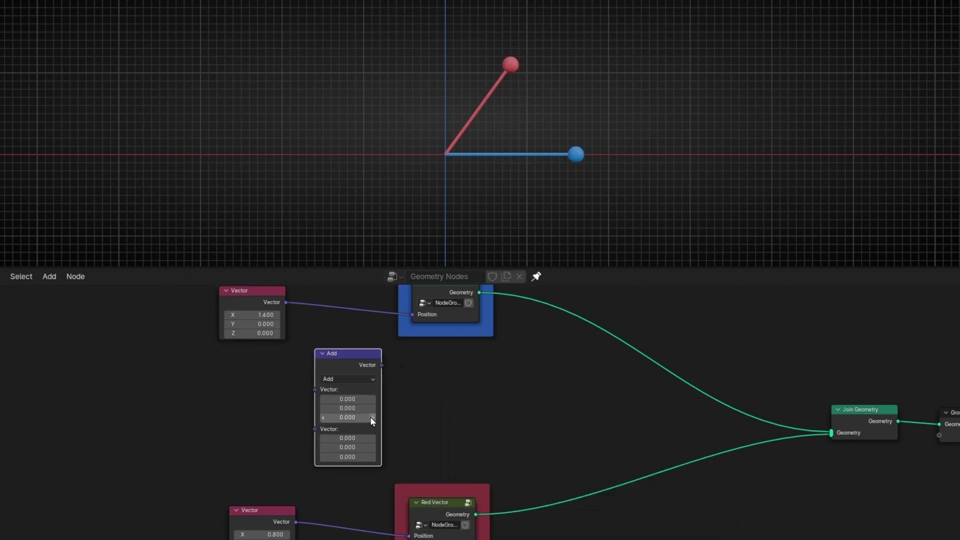
left_click(344, 380)
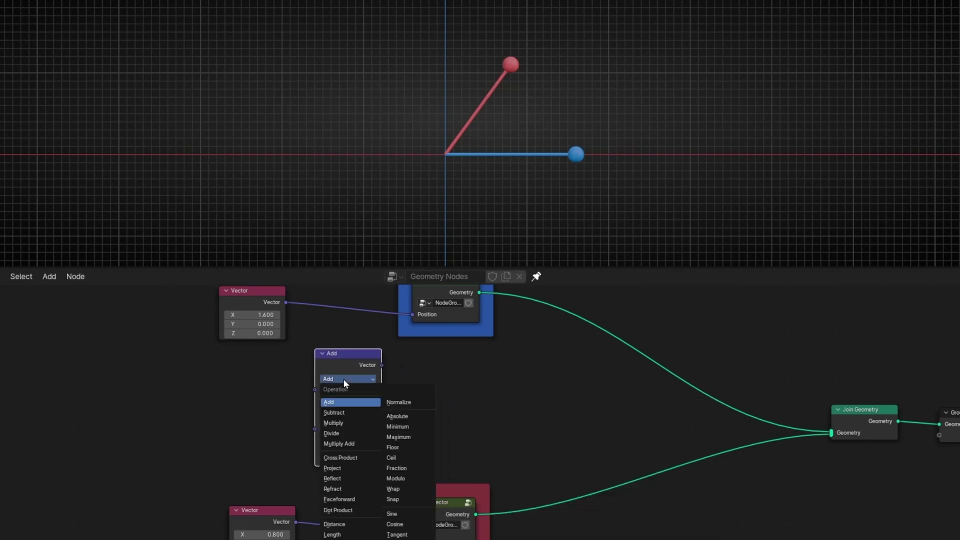
left_click(344, 507)
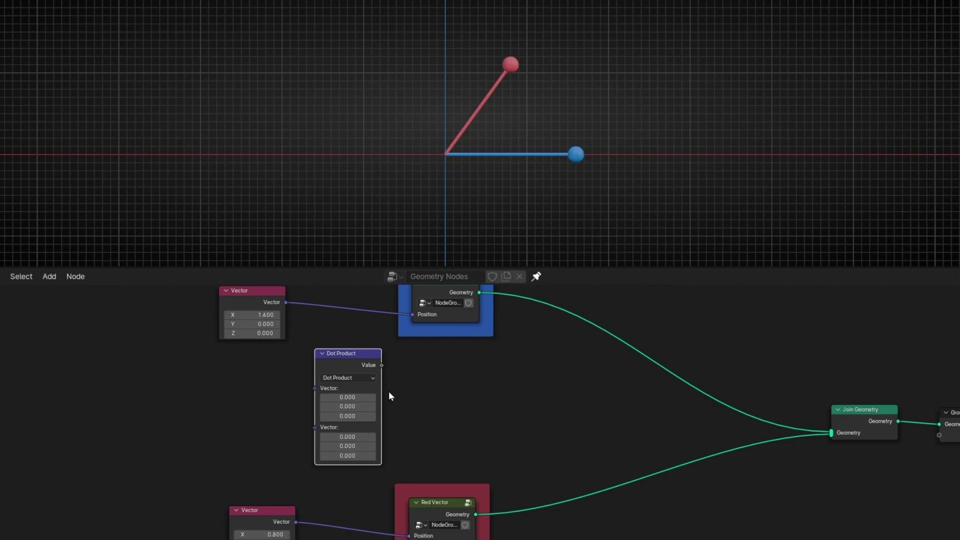
Try the Cross Product and Subtract operations on the Vector Math node and return it to Dot Product.
scroll(389, 391, "up", 2)
scroll(388, 391, "up", 1)
middle_click_drag(409, 400, 502, 446)
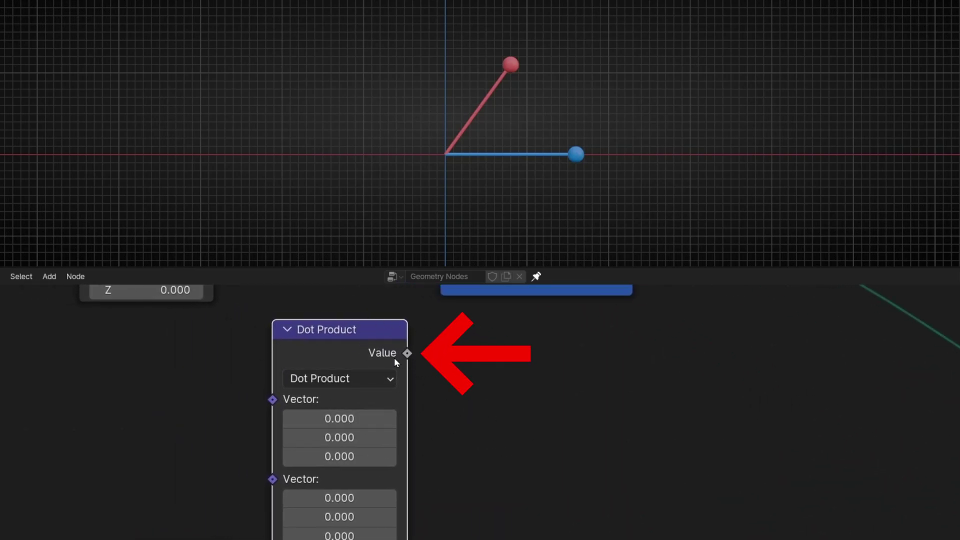
mouse_move(376, 358)
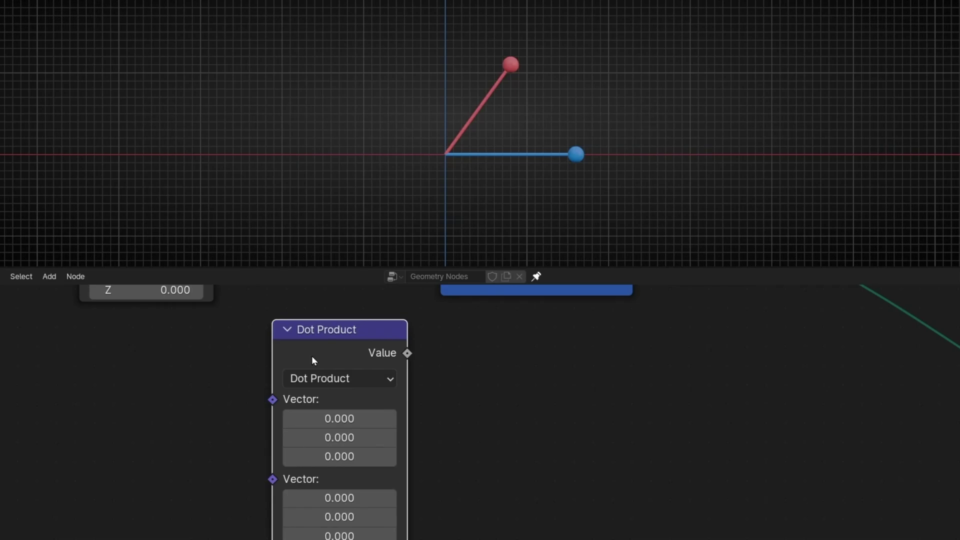
left_click(317, 378)
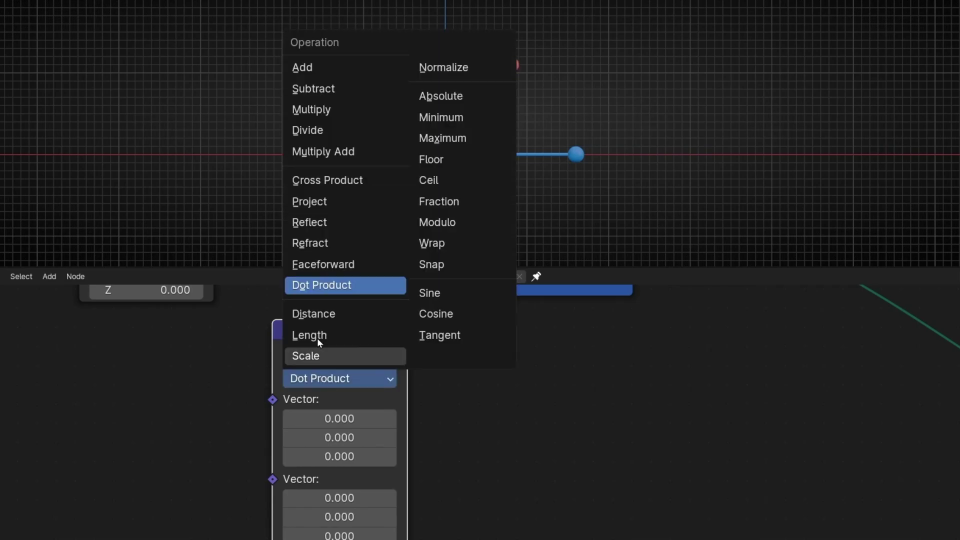
left_click(317, 187)
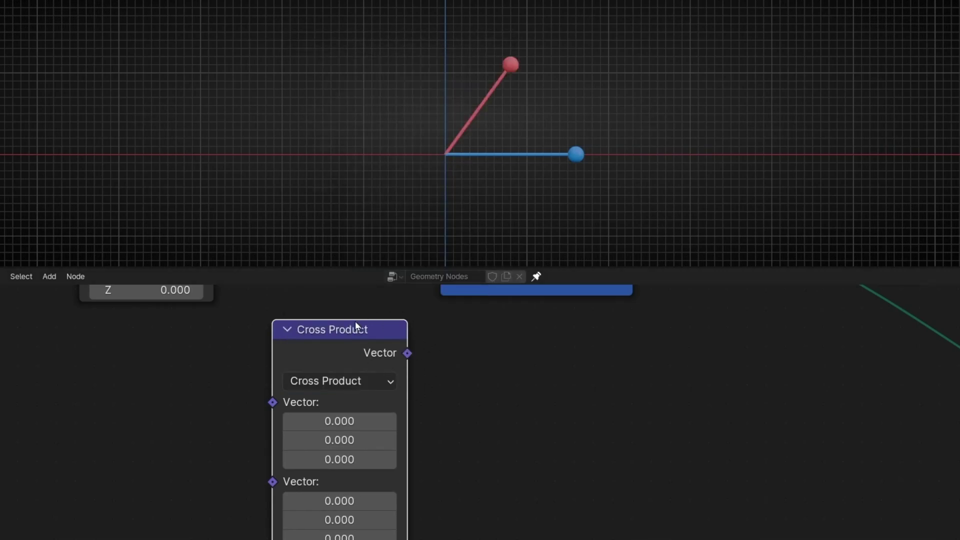
left_click(343, 381)
left_click(324, 91)
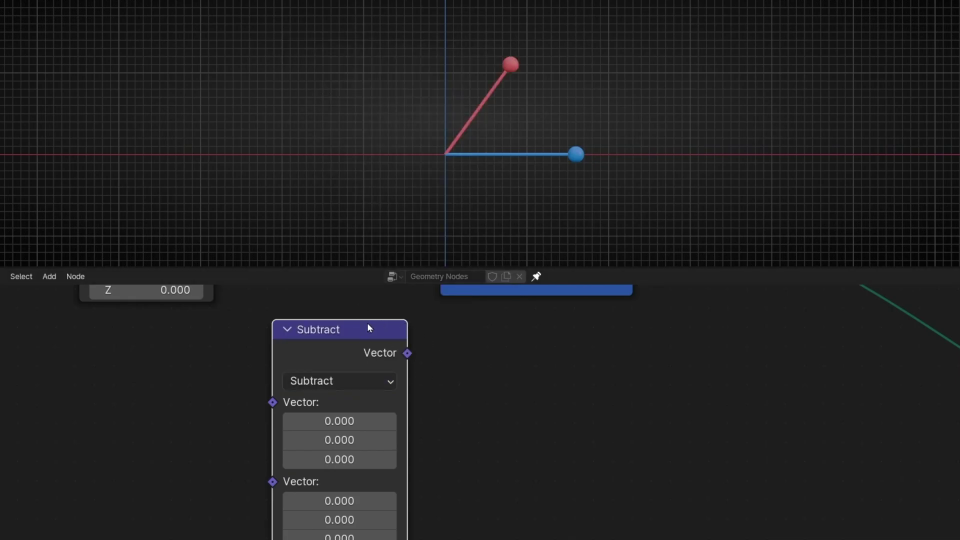
left_click(338, 382)
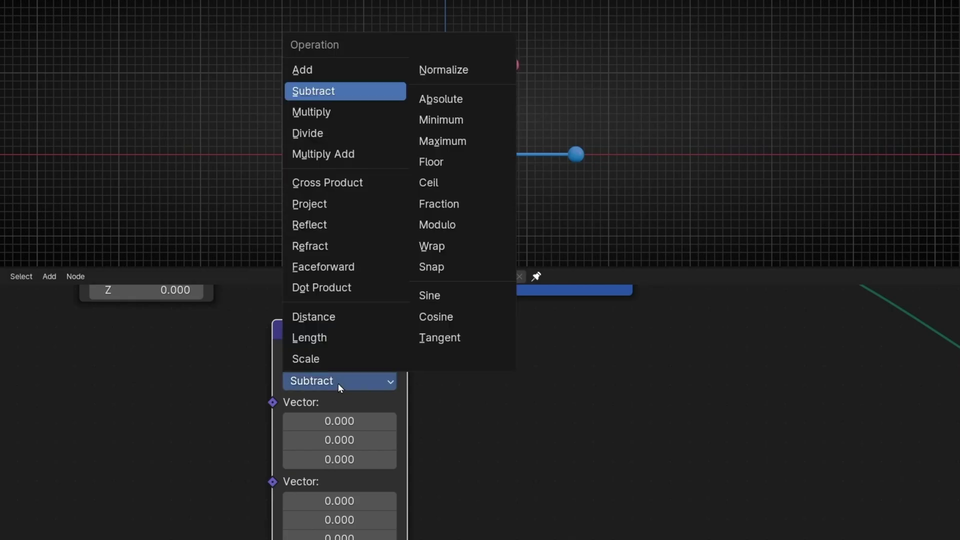
left_click(355, 288)
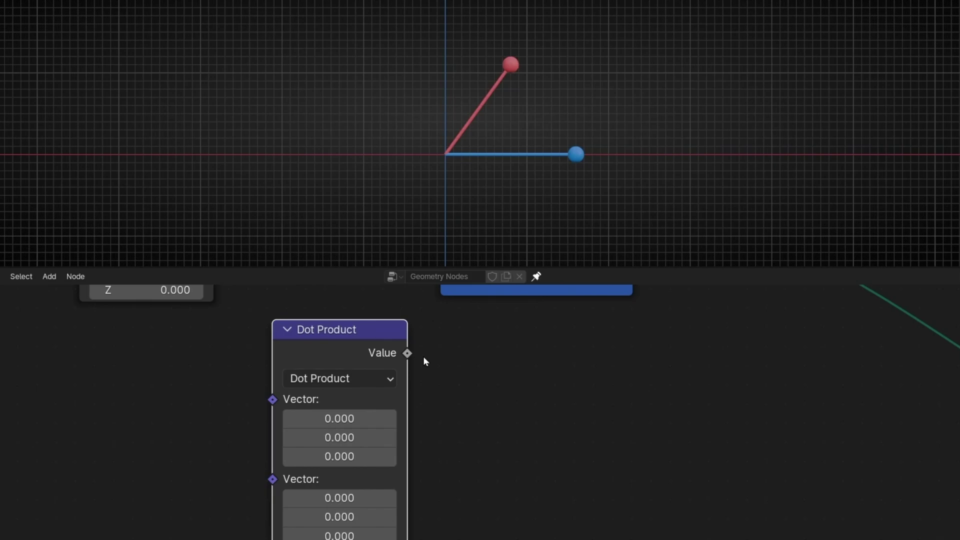
Connect the blue vector to the Dot Product node's first input and the red vector to its second, and move the node slightly down.
scroll(423, 356, "down", 3)
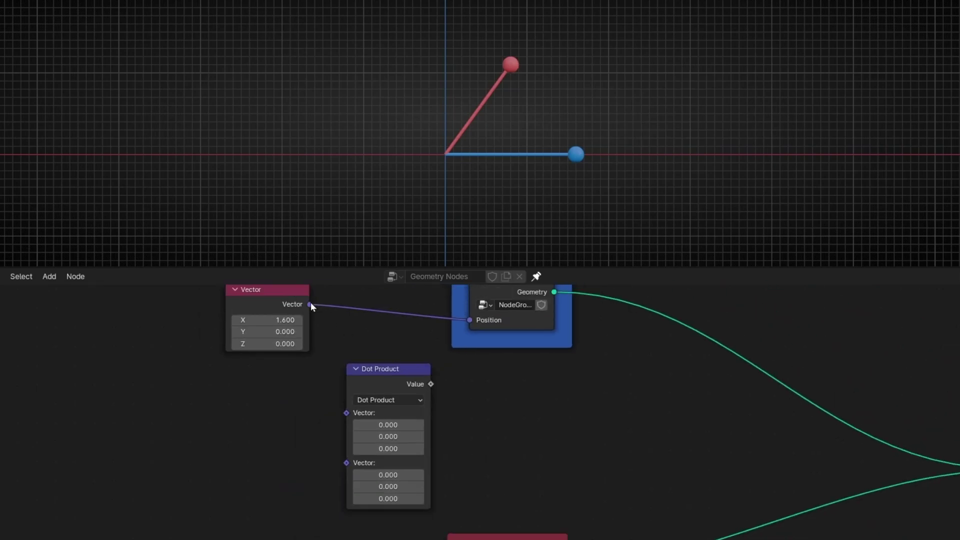
left_click_drag(311, 302, 346, 412)
scroll(325, 465, "down", 2, "shift")
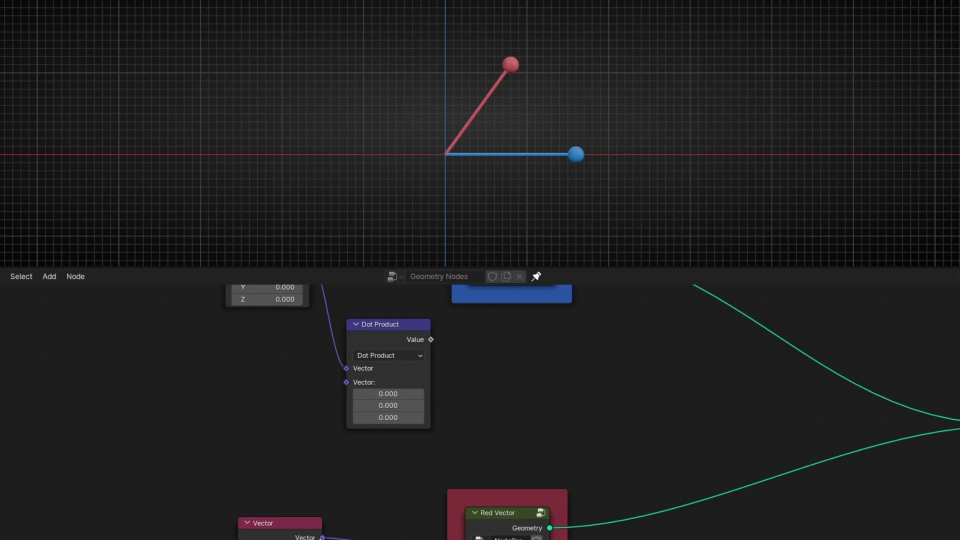
left_click_drag(322, 537, 346, 382)
middle_click_drag(492, 381, 450, 440)
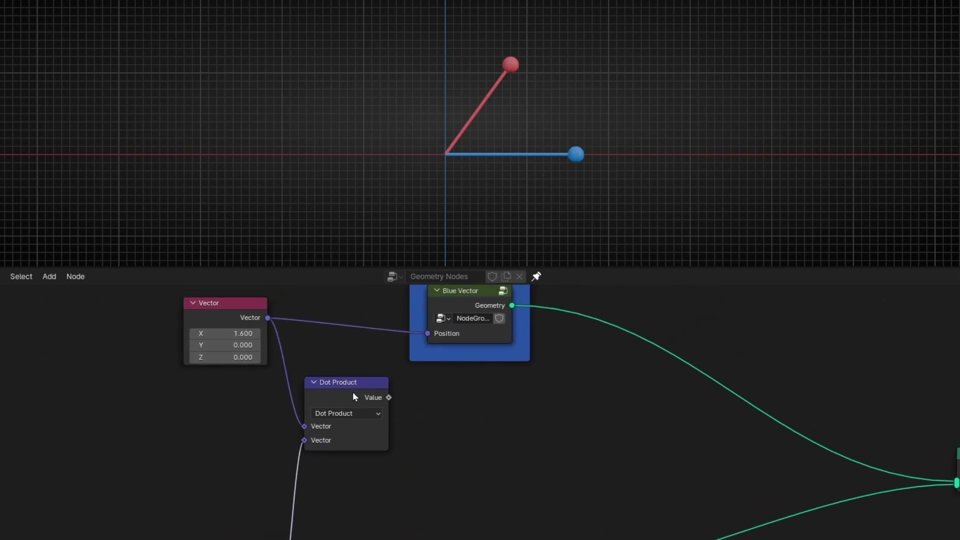
left_click_drag(352, 397, 351, 420)
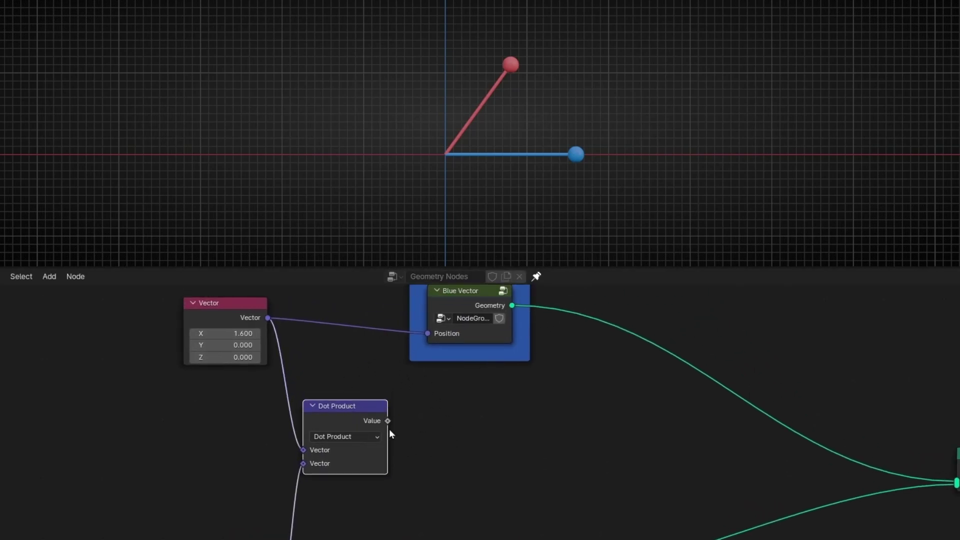
Add a Value to String node fed by the Dot Product's Value output and place it beside that node.
left_click_drag(388, 420, 444, 423)
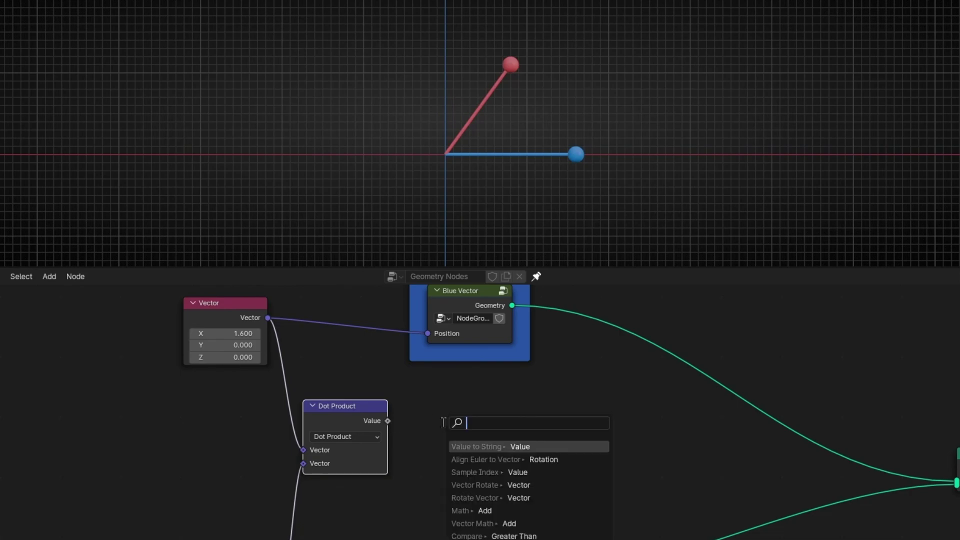
type("value to strin")
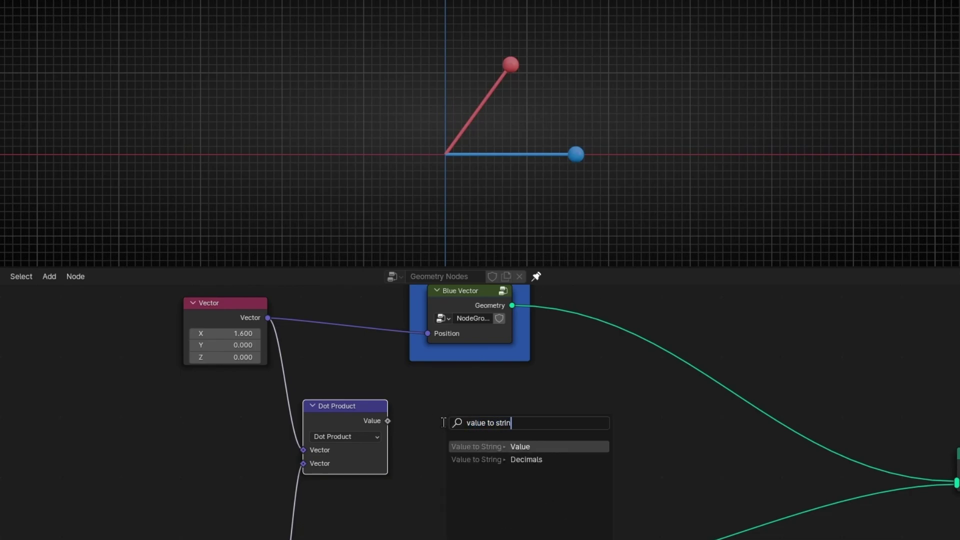
key("Return")
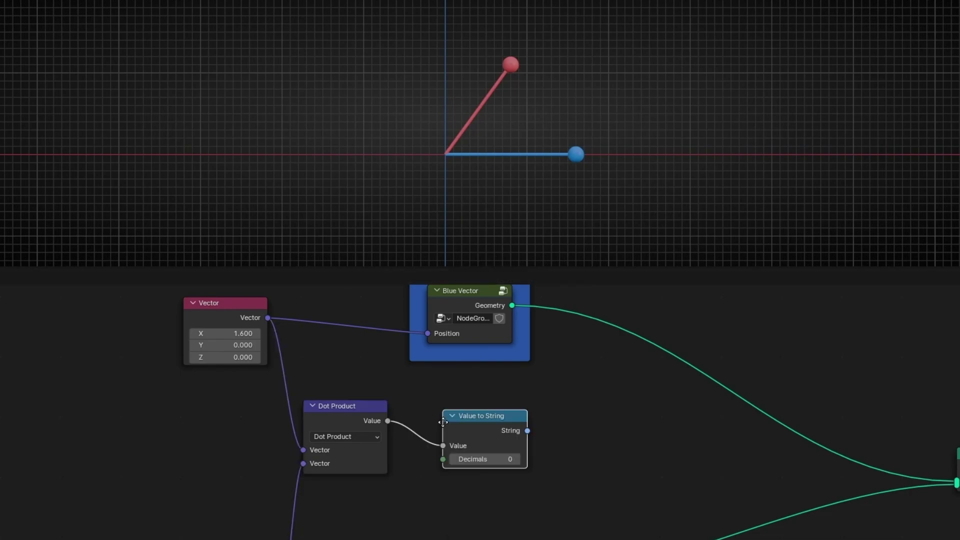
left_click(415, 419)
Add a String to Curves node after Value to String and connect its Curve Instances output to Join Geometry.
middle_click_drag(626, 418, 482, 420)
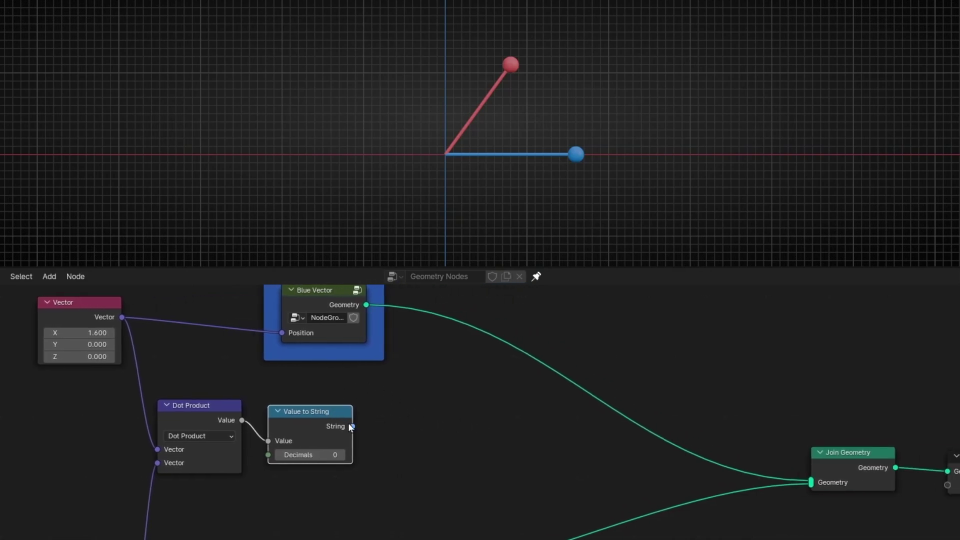
left_click_drag(363, 423, 388, 422)
type("string to")
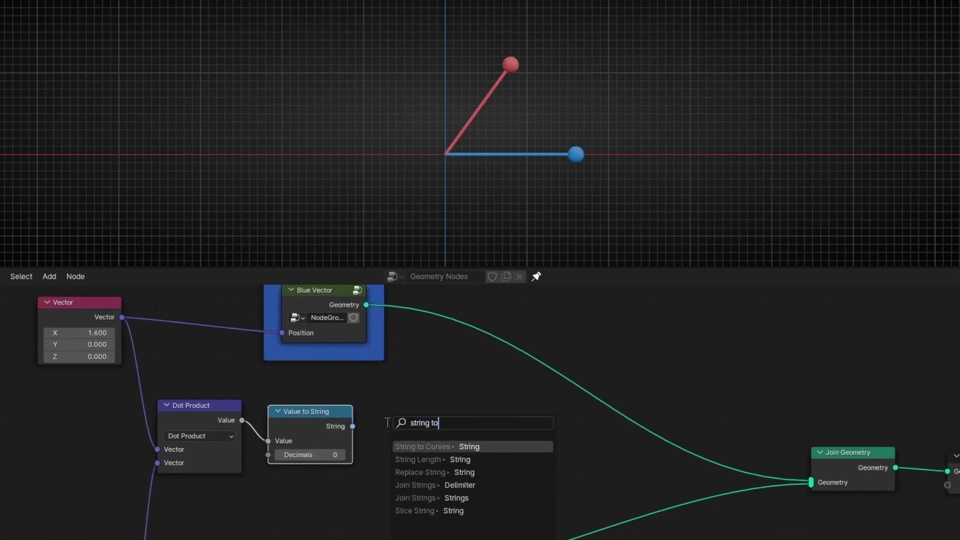
key("Return")
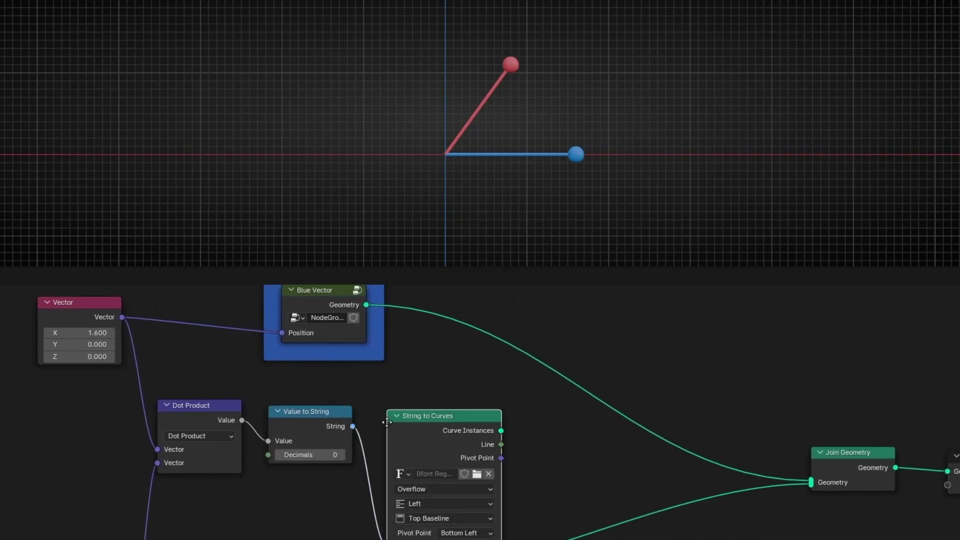
middle_click_drag(387, 423, 275, 459)
left_click_drag(391, 414, 710, 524)
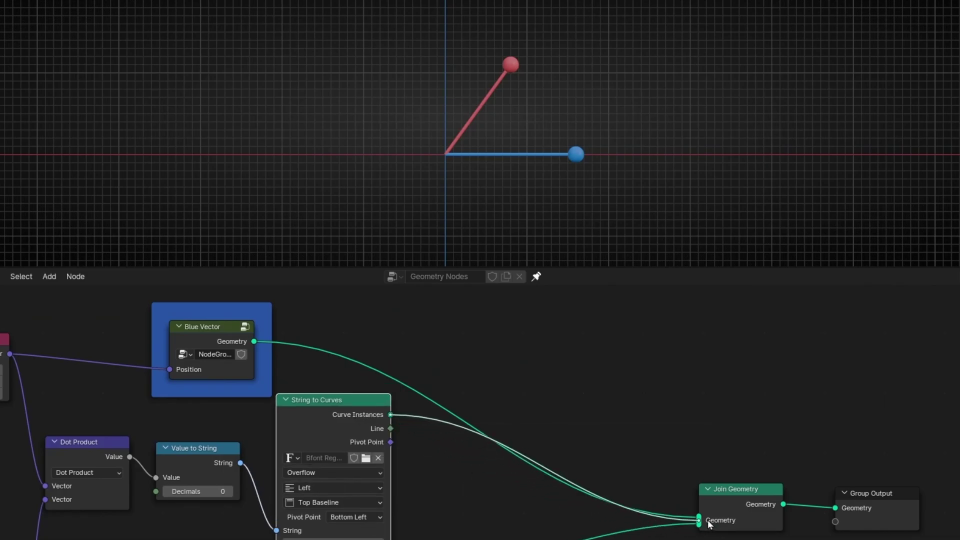
Insert a Fill Curve node between String to Curves and Join Geometry to make the number text solid.
middle_click_drag(470, 150, 470, 260)
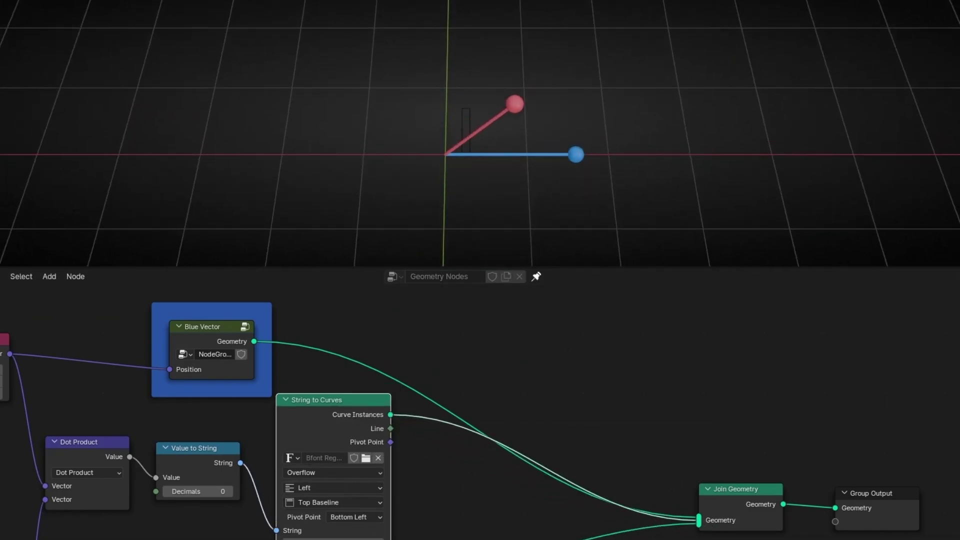
left_click(467, 116)
middle_click_drag(427, 481, 446, 452)
left_click_drag(375, 391, 373, 449)
key("shift+a")
type("fill")
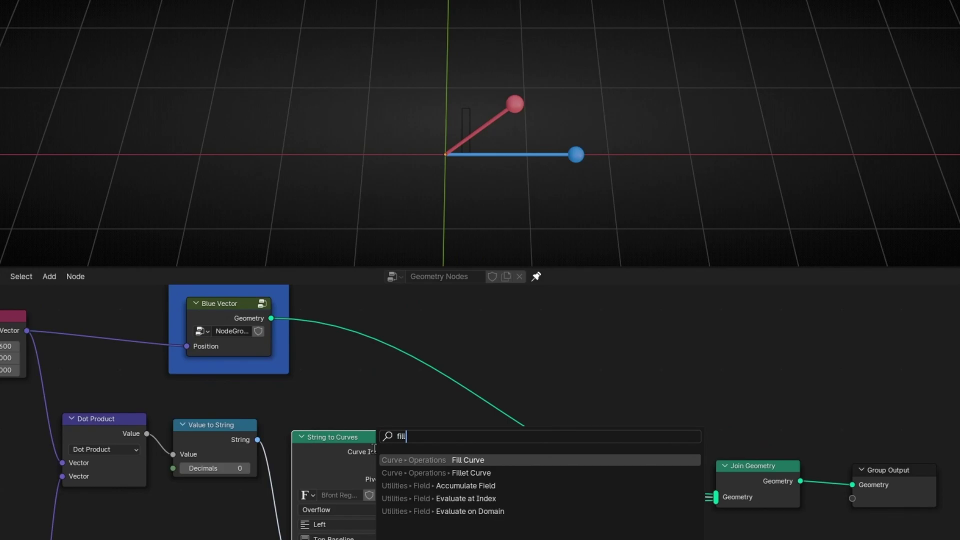
key("Return")
left_click(453, 433)
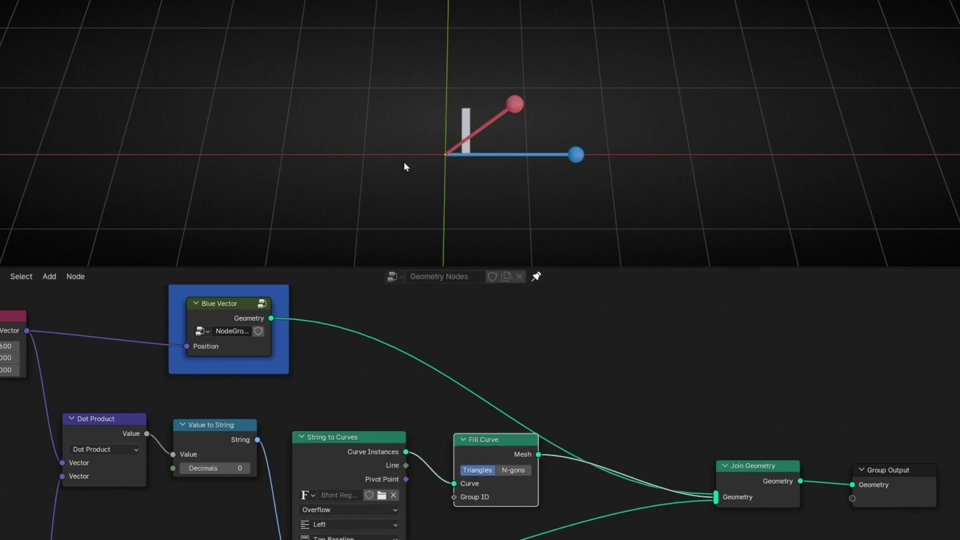
Insert a Transform Geometry node between Fill Curve and Join Geometry.
middle_click_drag(570, 256, 495, 91)
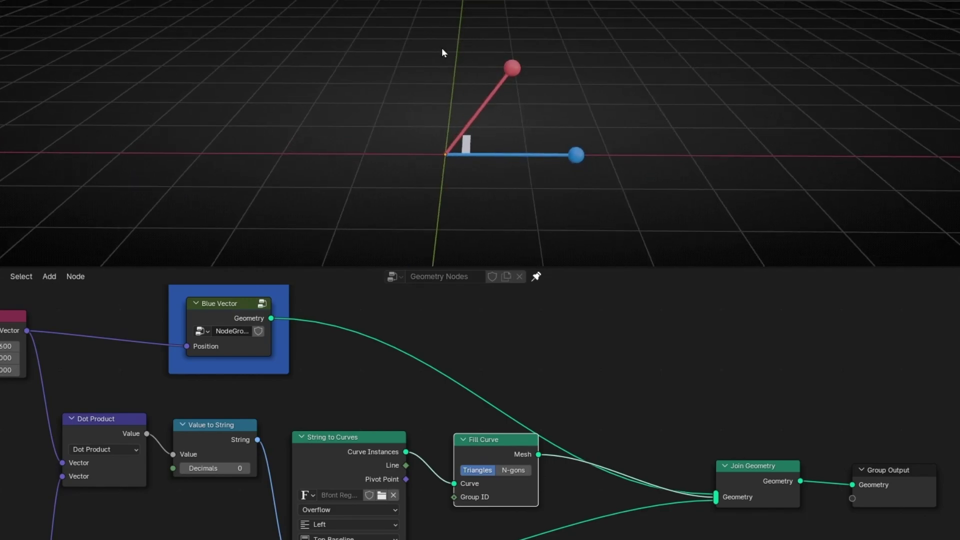
key("shift+a")
type("tra")
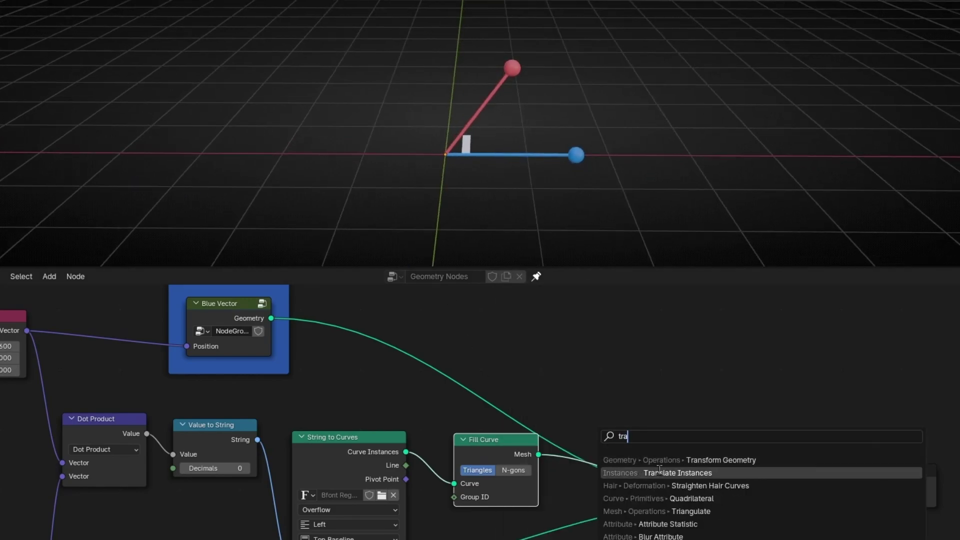
key("Return")
left_click(586, 449)
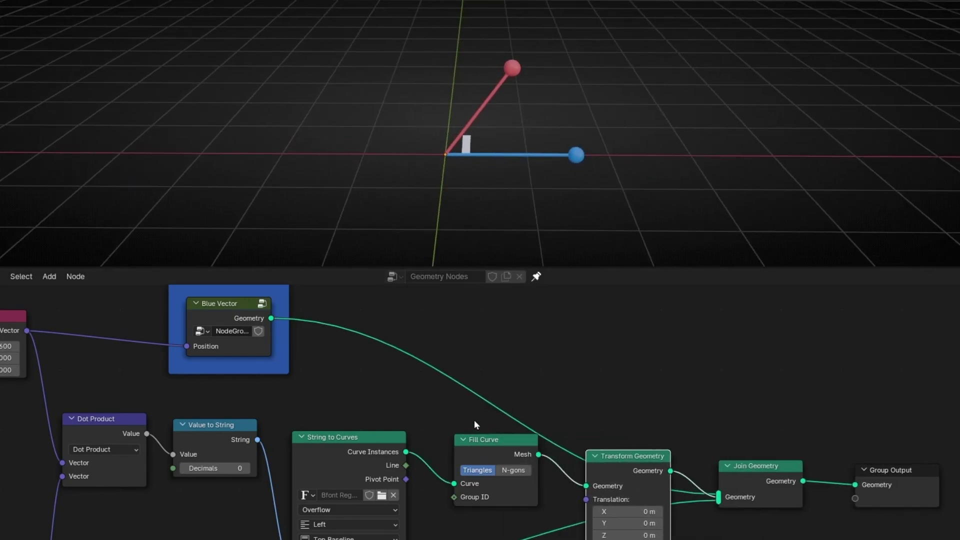
Combine the Value to String, String to Curves, Fill Curve and Transform Geometry nodes into one node group.
left_click_drag(187, 398, 463, 526)
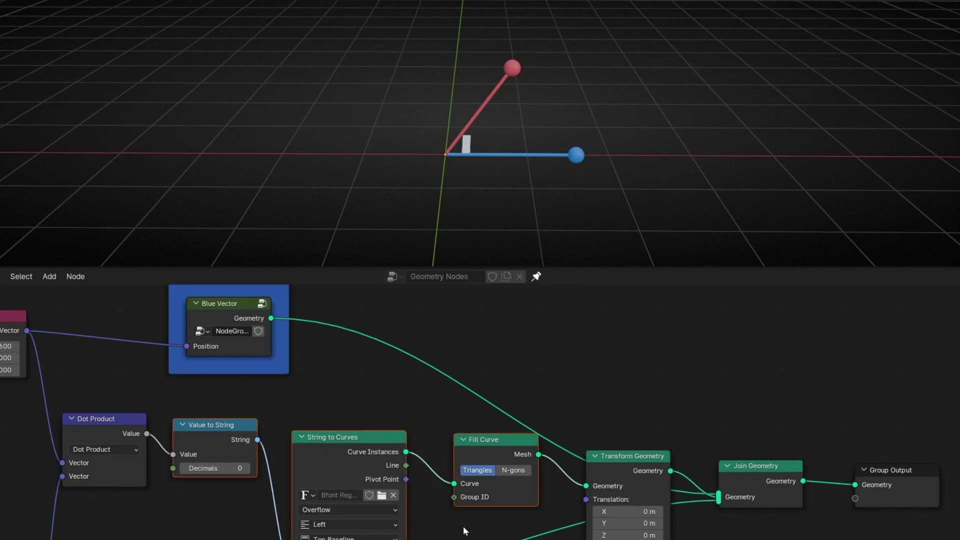
left_click(611, 474, "shift")
key("ctrl+g")
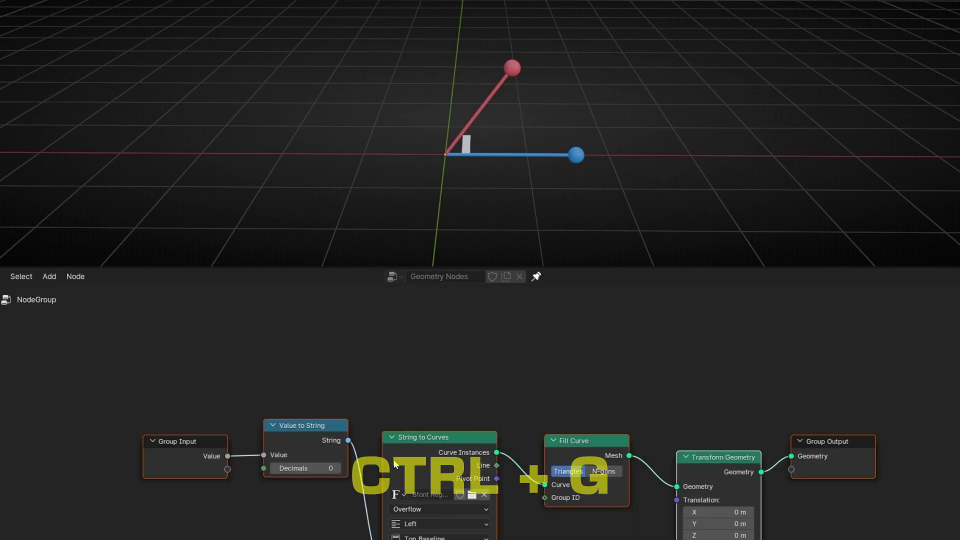
Set the Transform Geometry node's X rotation to 90° so the number text stands upright.
middle_click_drag(454, 422, 373, 318)
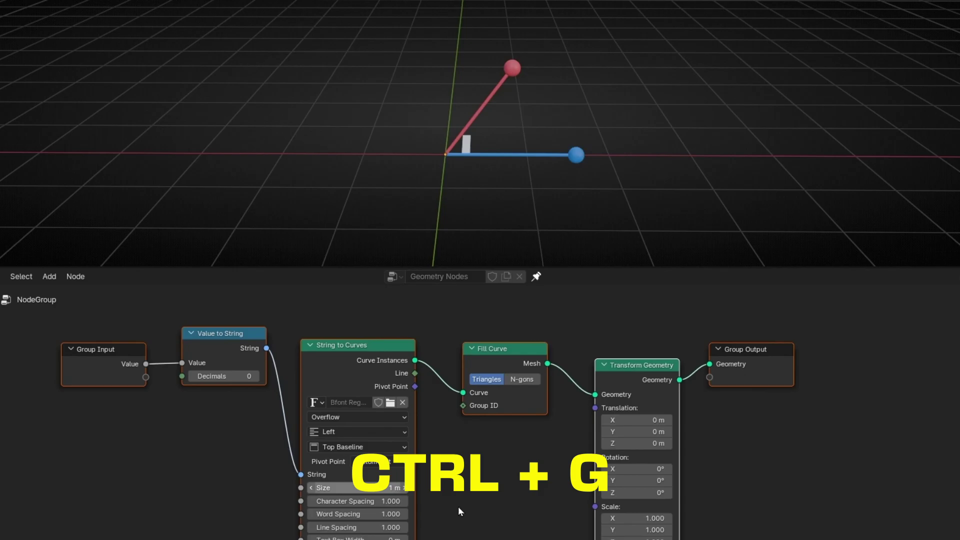
middle_click_drag(491, 468, 396, 466)
scroll(660, 442, "right", 1, "ctrl")
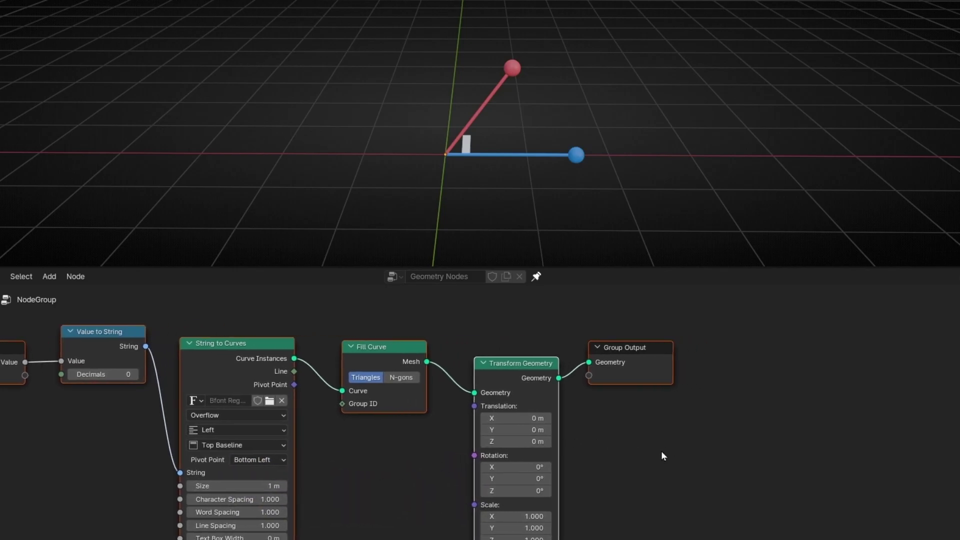
middle_click_drag(459, 149, 602, 152)
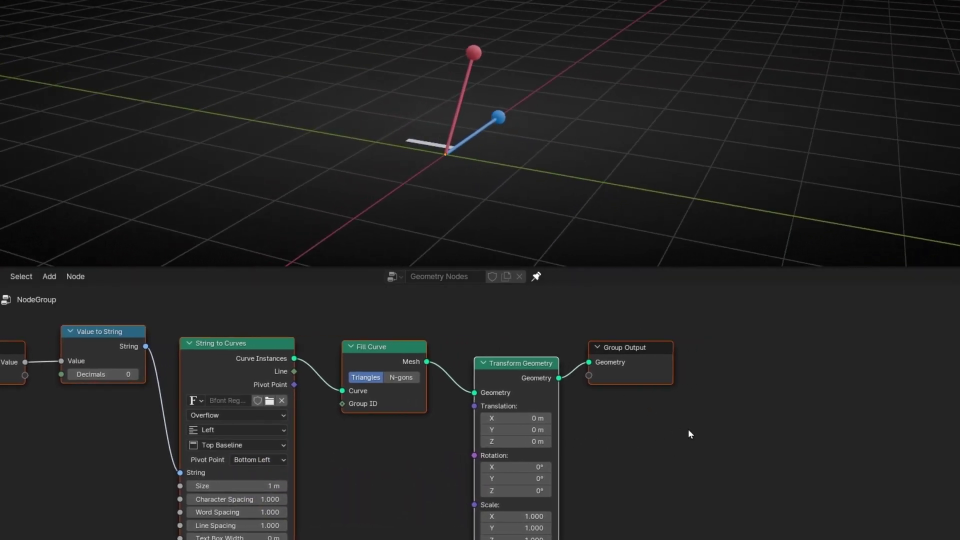
middle_click_drag(688, 429, 658, 419)
left_click(492, 456)
type("90")
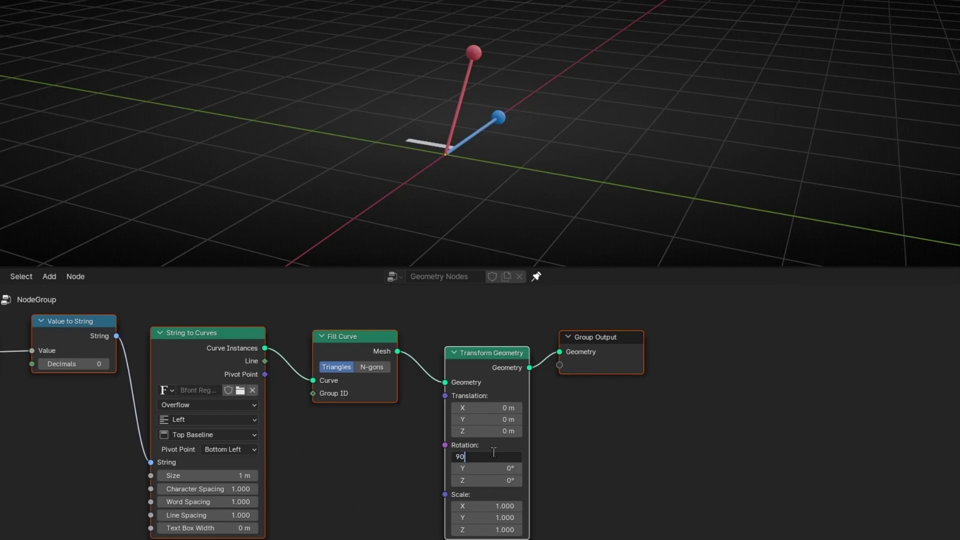
key("Return")
Set the String to Curves horizontal alignment to Center and the Transform Geometry Z translation to 1.1 m.
scroll(332, 443, "up", 2)
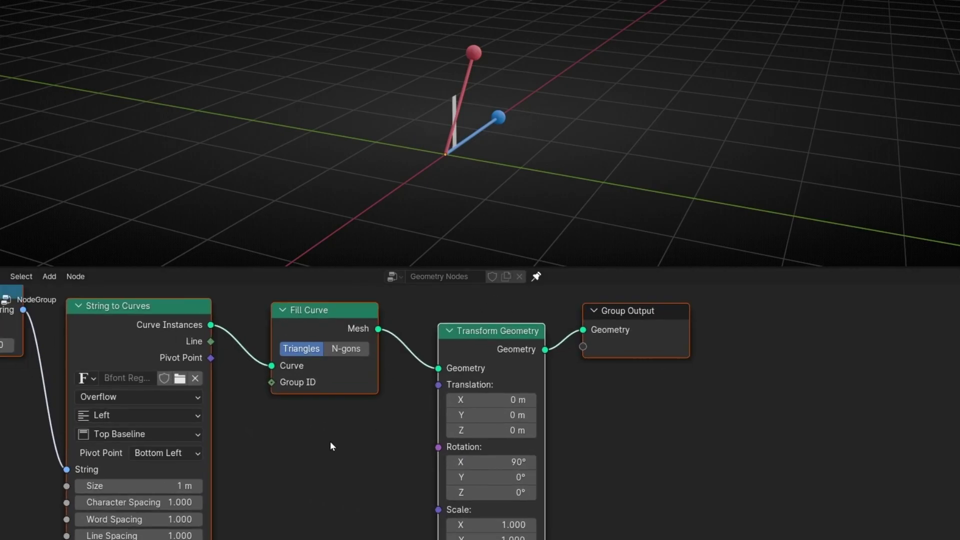
scroll(340, 450, "left", 6, "ctrl")
left_click(331, 431)
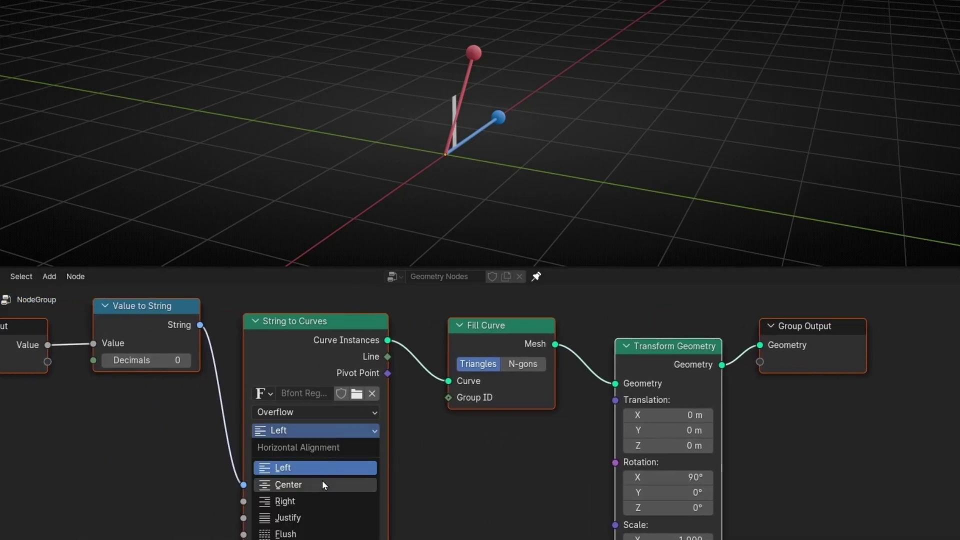
left_click(322, 500)
middle_click_drag(465, 165, 465, 186)
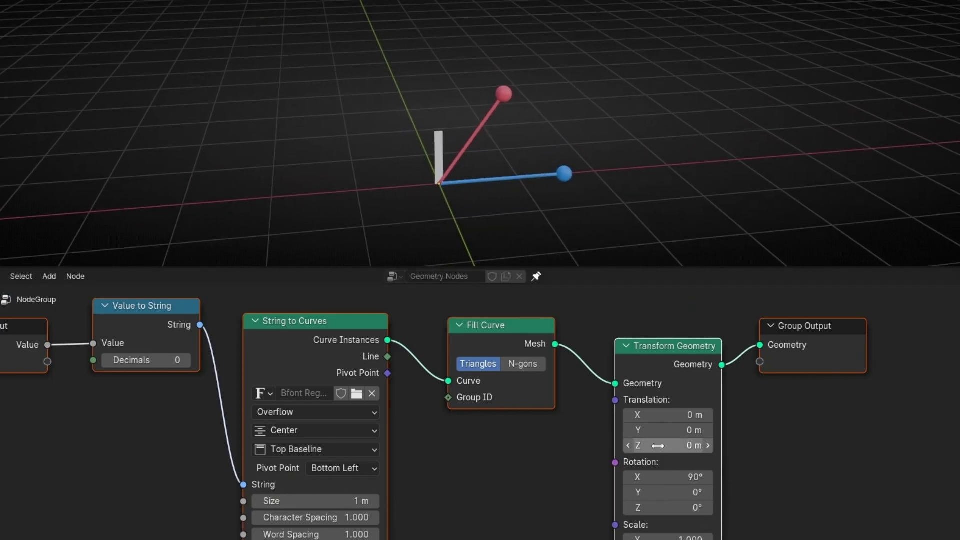
left_click_drag(695, 446, 720, 445)
Set the Value to String node's Decimals to 2.
middle_click_drag(67, 422, 119, 450)
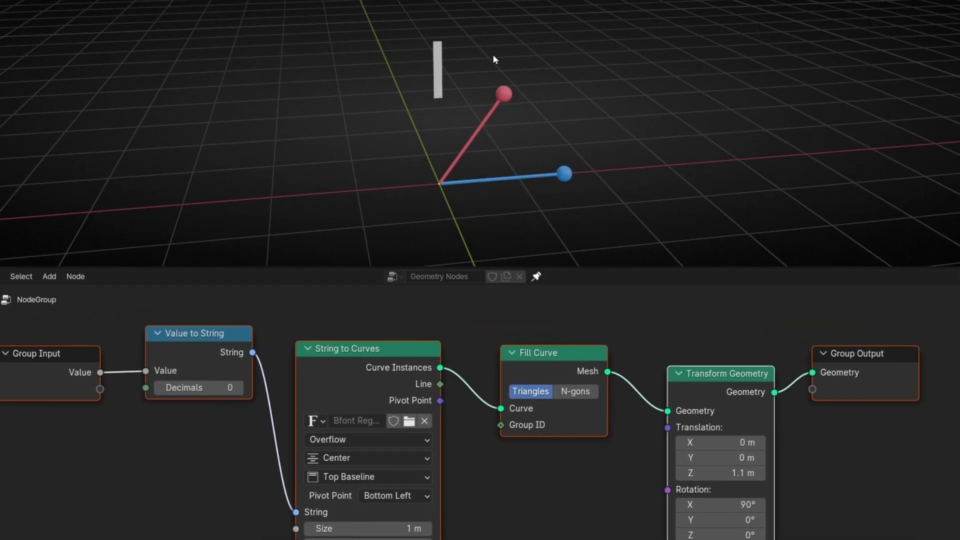
middle_click_drag(181, 455, 203, 469)
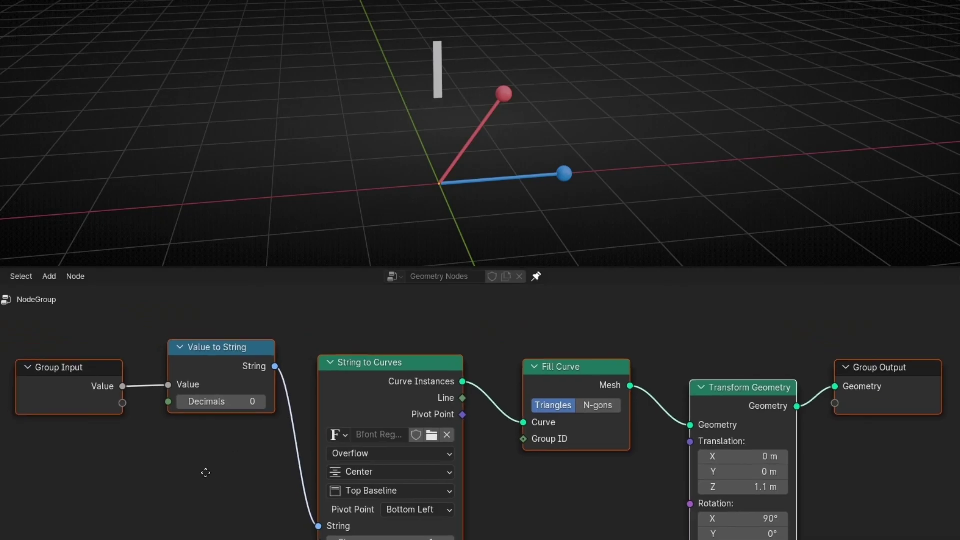
left_click(262, 402)
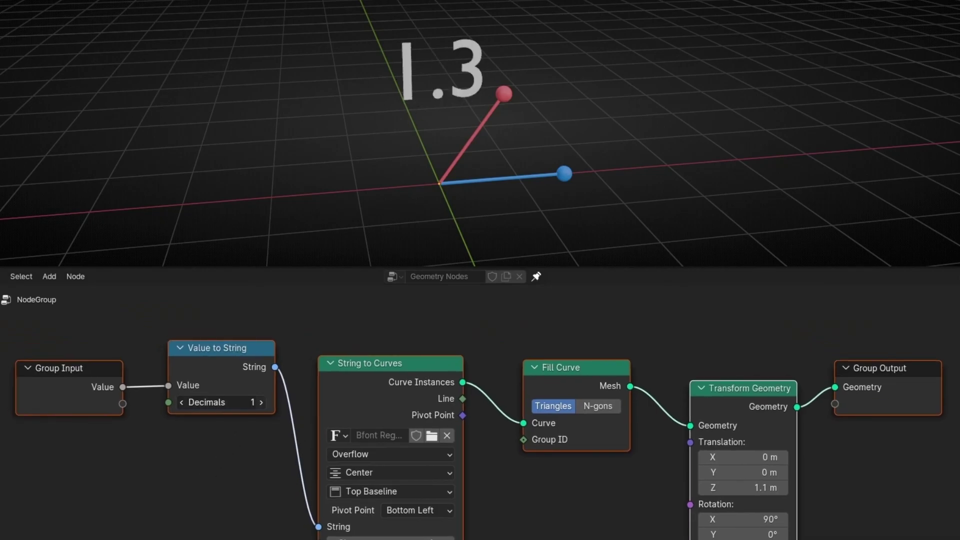
left_click(262, 402)
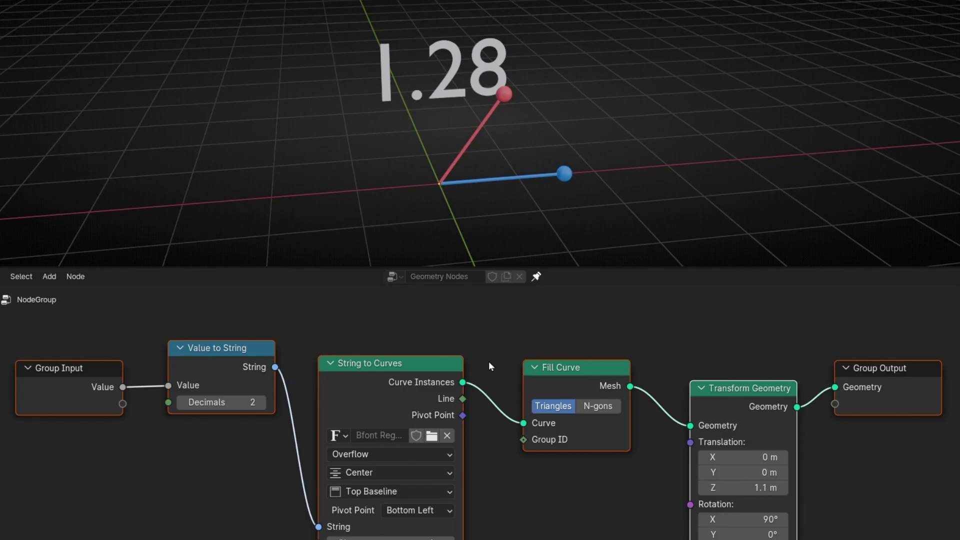
Exit the node group and move its node close beside the Dot Product node.
key("Tab")
scroll(319, 472, "down", 1)
middle_click_drag(320, 469, 412, 465)
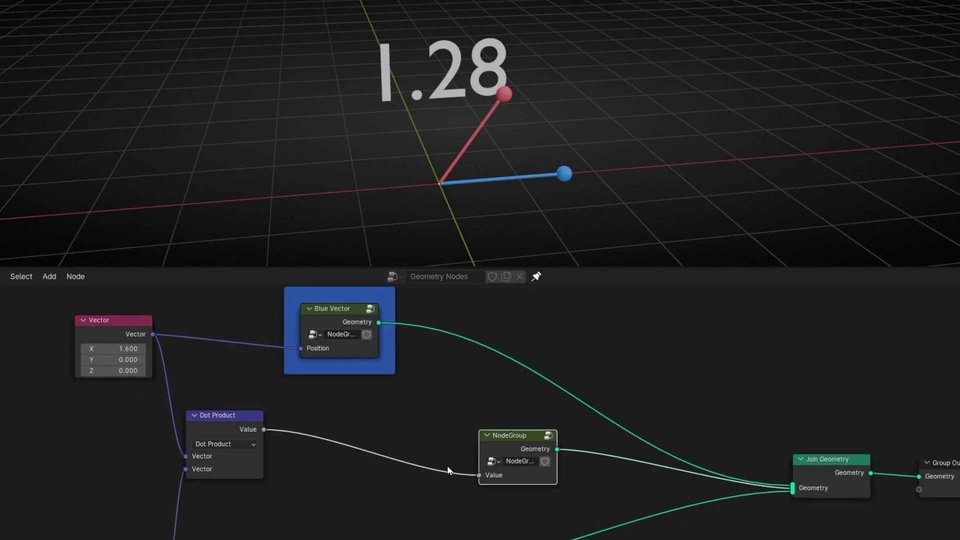
left_click_drag(524, 436, 378, 413)
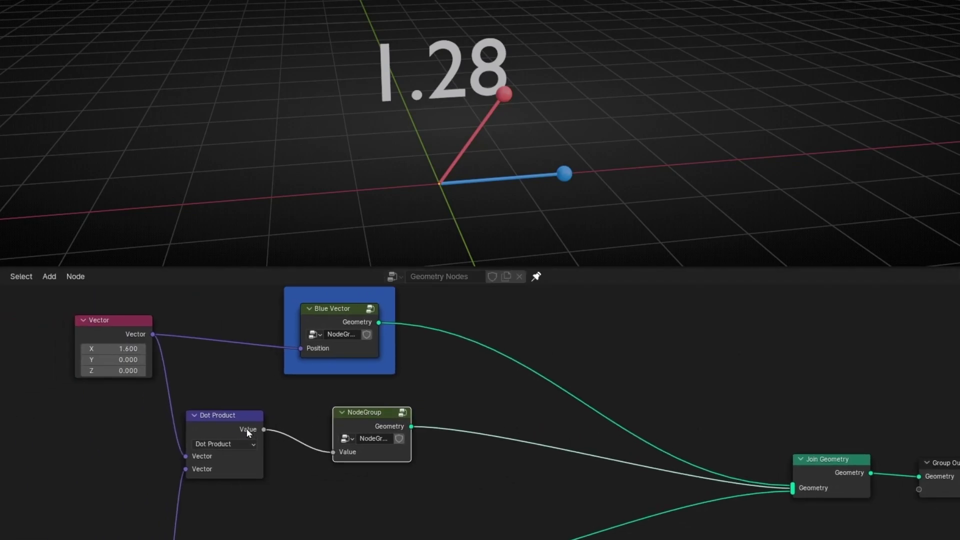
scroll(420, 465, "down", 1)
middle_click_drag(418, 478, 459, 449)
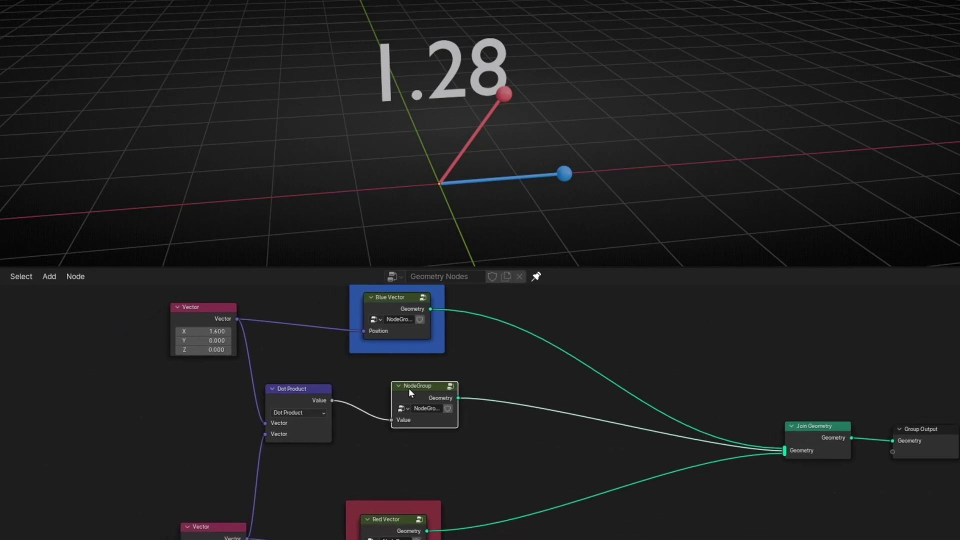
left_click_drag(409, 388, 381, 403)
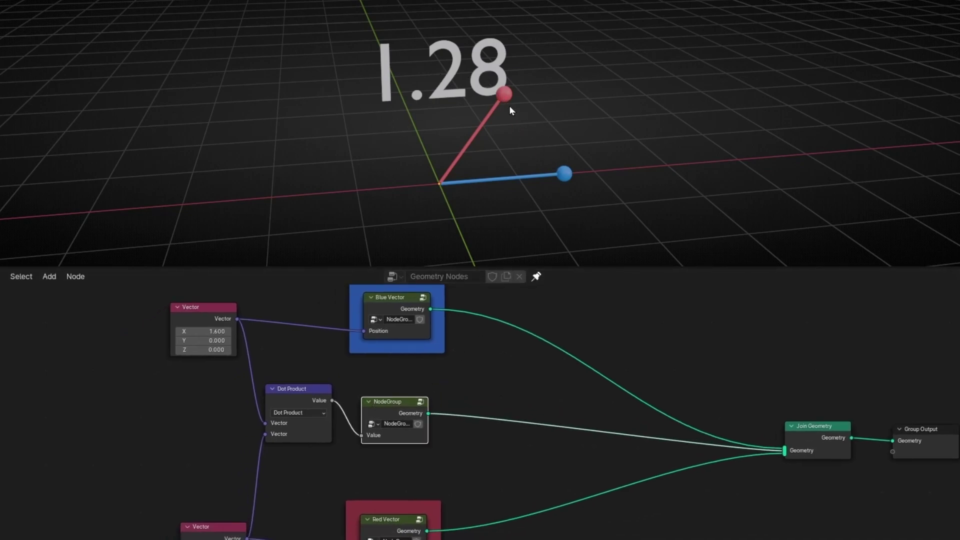
Set the blue vector to X 1.7 and Z 0.3, and the red vector's X to -1.3.
middle_click_drag(509, 106, 413, 76)
middle_click_drag(268, 352, 297, 392)
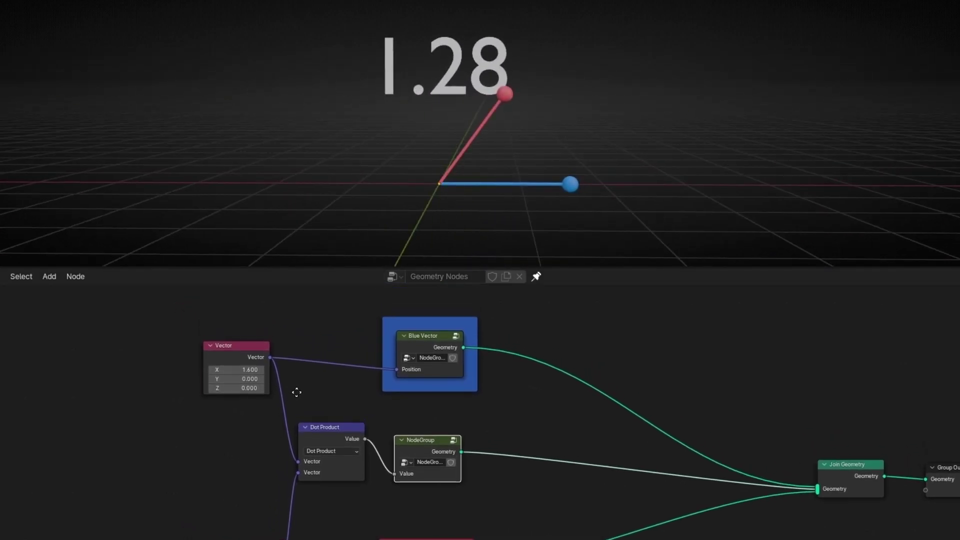
left_click_drag(235, 369, 260, 390)
key("ctrl+z")
middle_click_drag(237, 427, 290, 352)
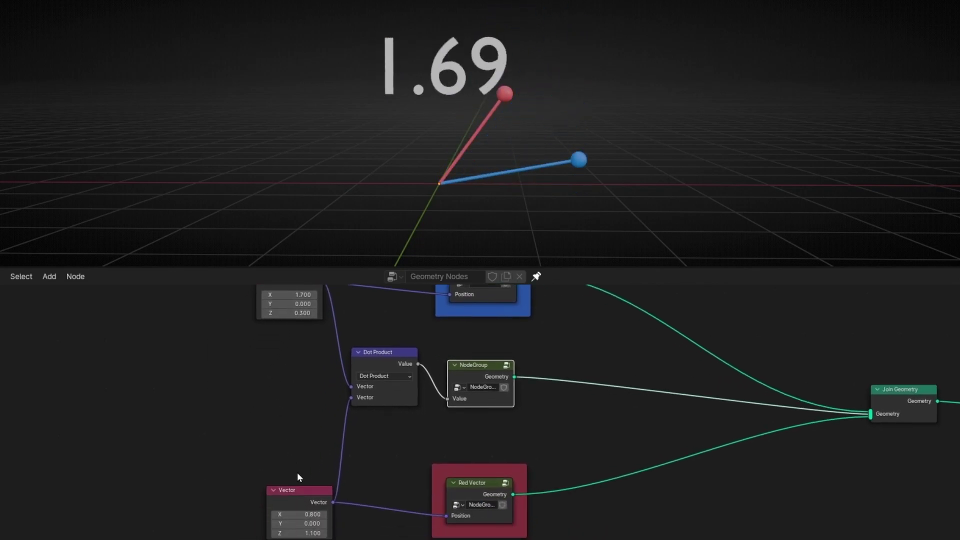
mouse_move(300, 514)
left_mouse_down()
mouse_move(380, 514)
mouse_move(290, 514)
left_mouse_up()
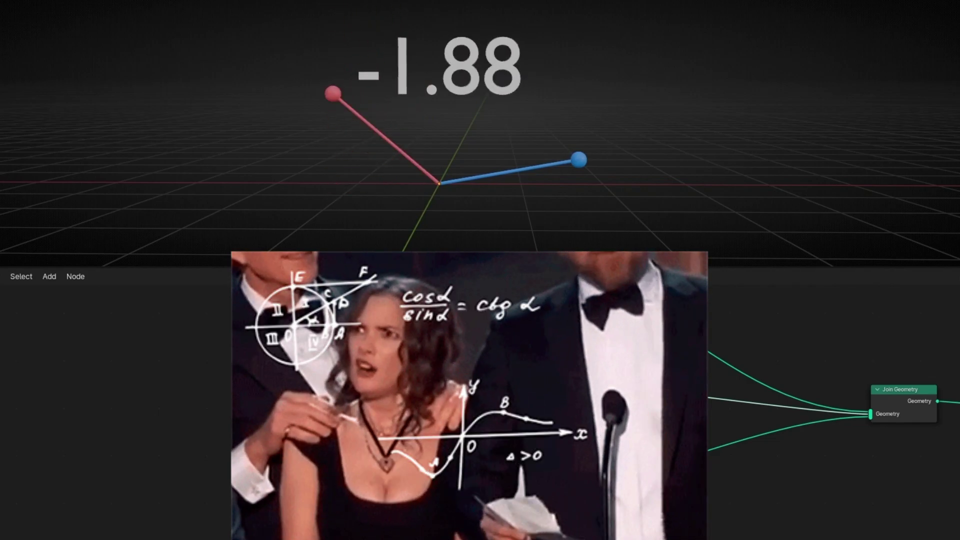
Move both Vector input nodes farther away from the Dot Product node to make room between them.
middle_click_drag(288, 366, 289, 422)
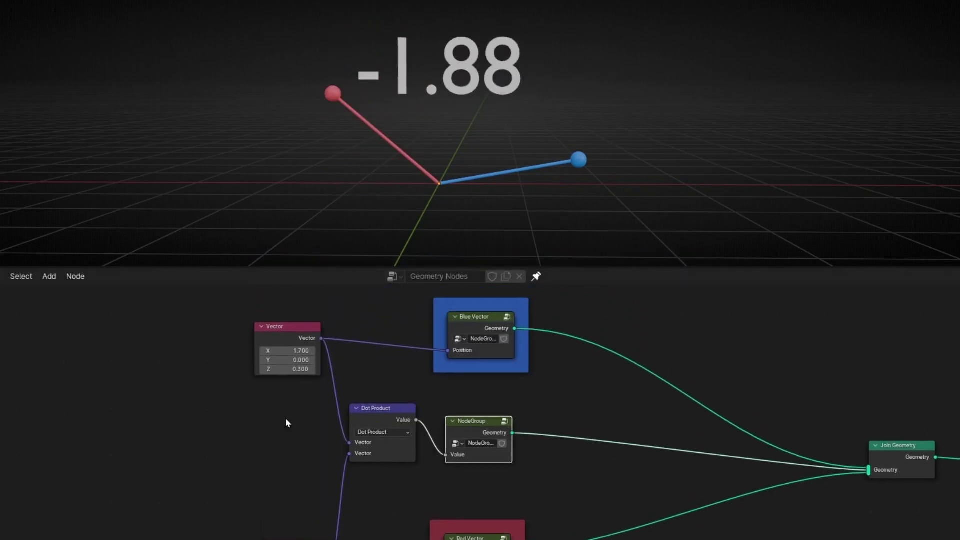
left_click_drag(291, 329, 208, 330)
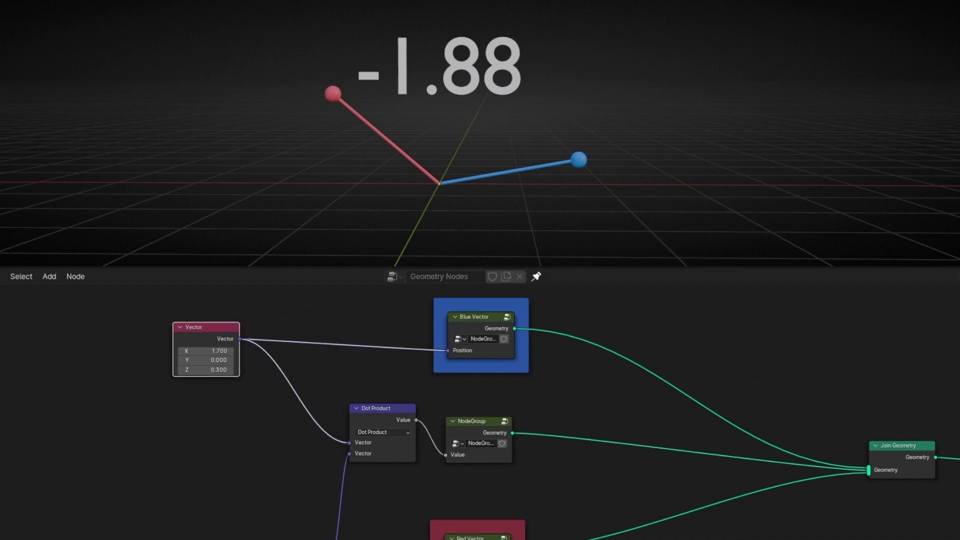
left_click_drag(281, 539, 200, 533)
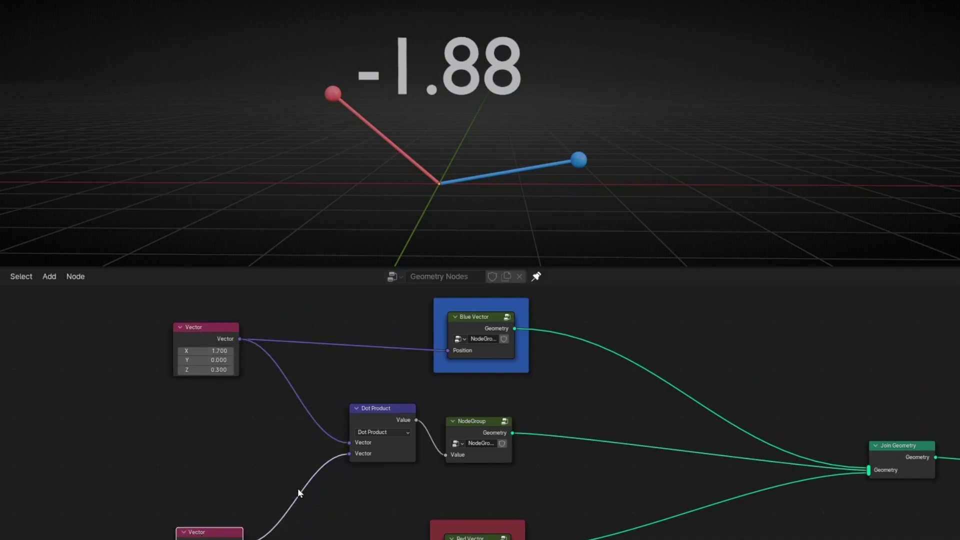
Insert a Vector Math node set to Normalize between the blue Vector and Dot Product, and duplicate it onto the red Vector's link to Dot Product.
key("shift+a")
mouse_move(266, 458)
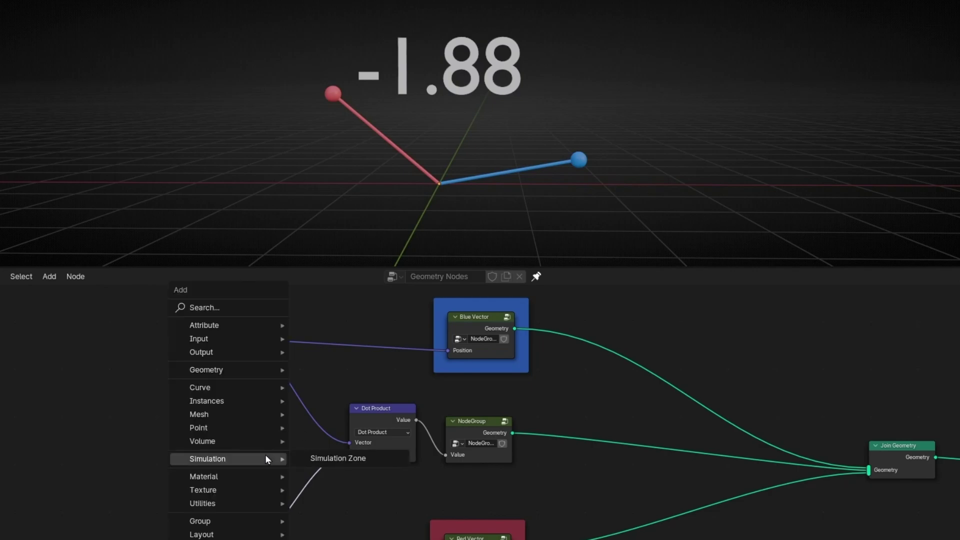
type("vector m")
key("Return")
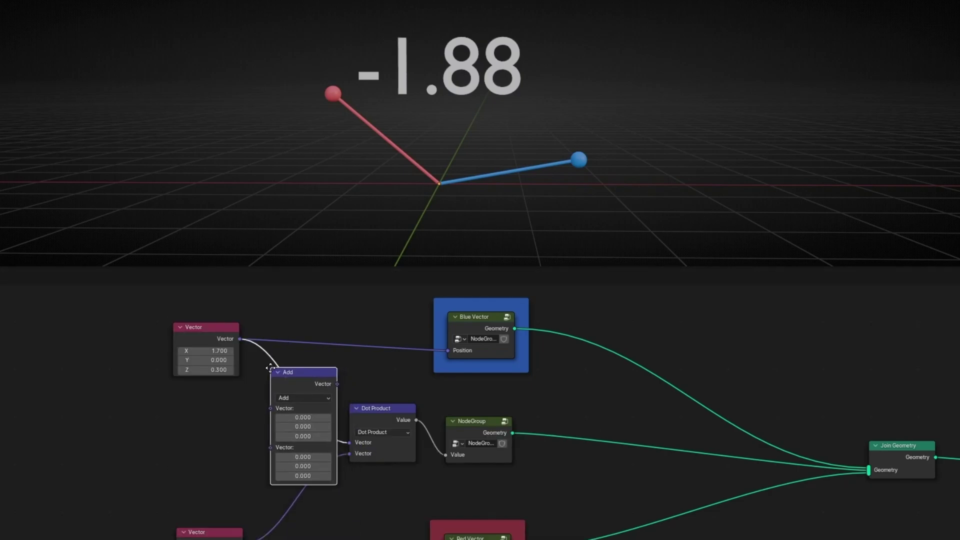
left_click(278, 369)
left_click(301, 396)
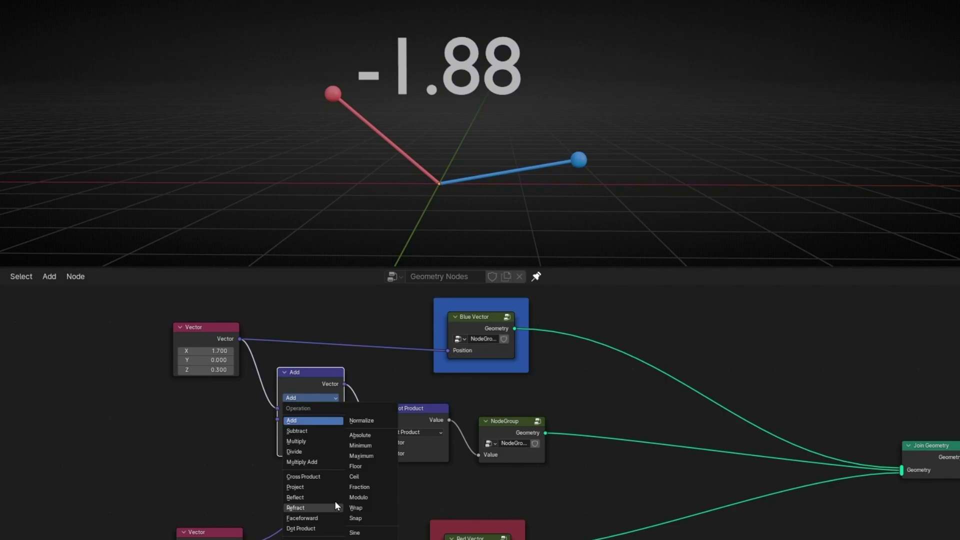
left_click(369, 423)
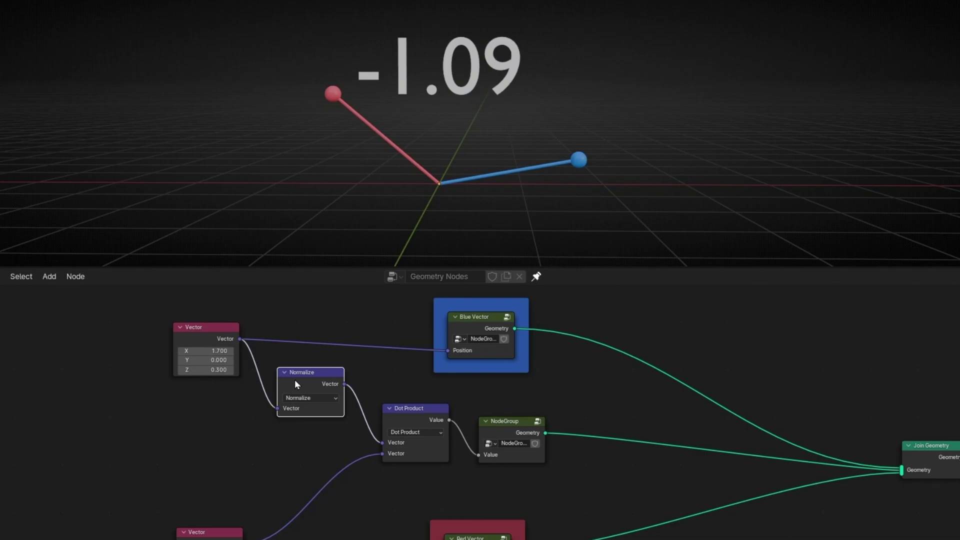
key("shift+d")
left_click(299, 470)
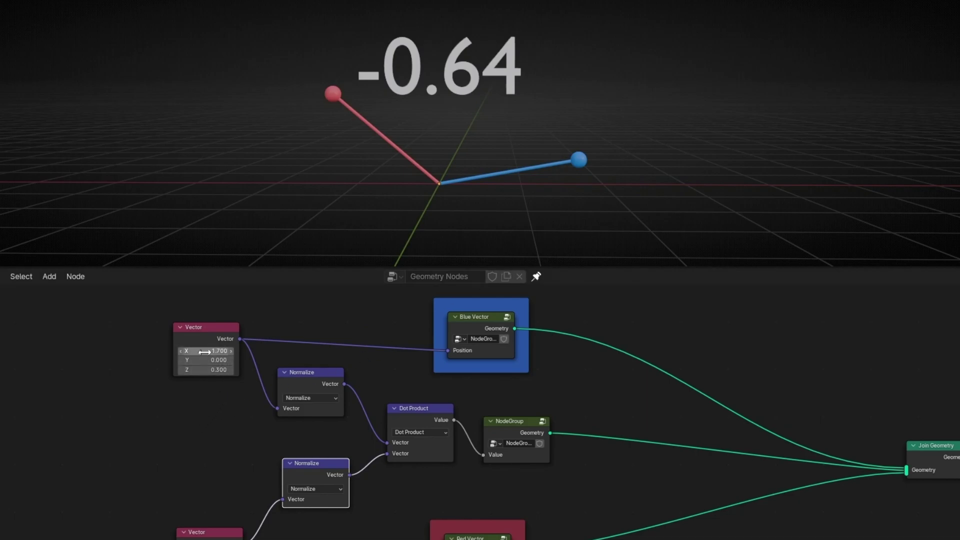
Lengthen the blue vector by setting its X to 7.4.
left_click_drag(204, 352, 204, 352)
scroll(742, 199, "down", 1)
middle_click_drag(769, 189, 614, 188, "shift")
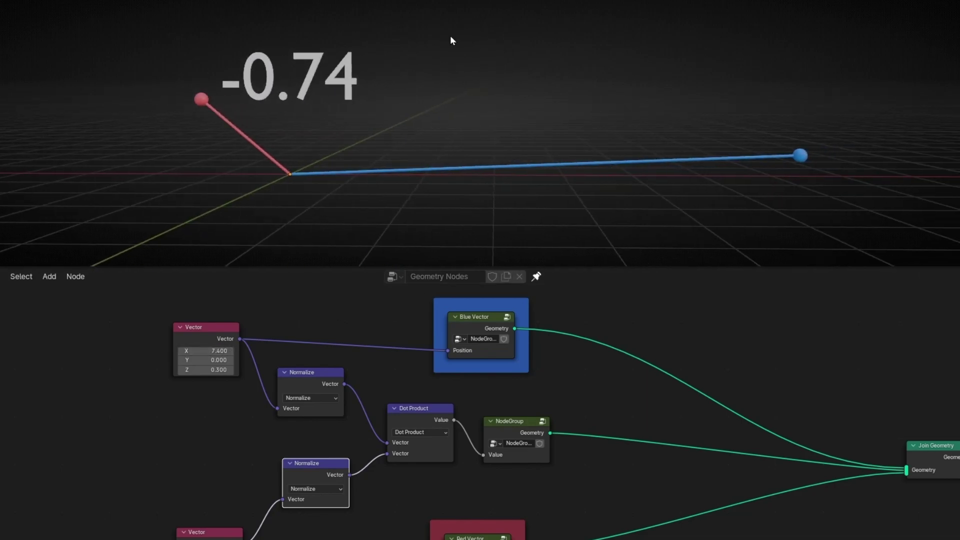
Mute the blue vector's Normalize node and re-enable it to compare the dot product with and without normalization.
left_click(307, 379)
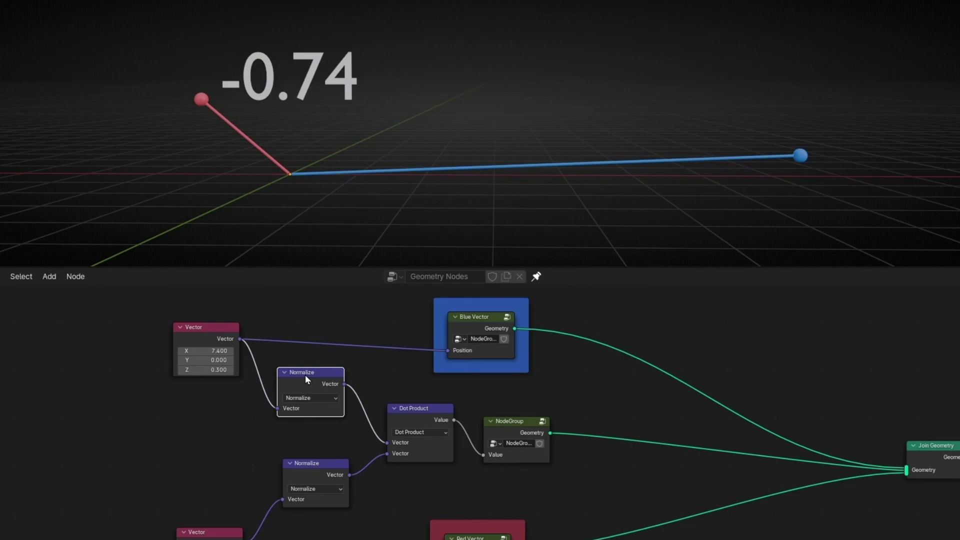
key("m")
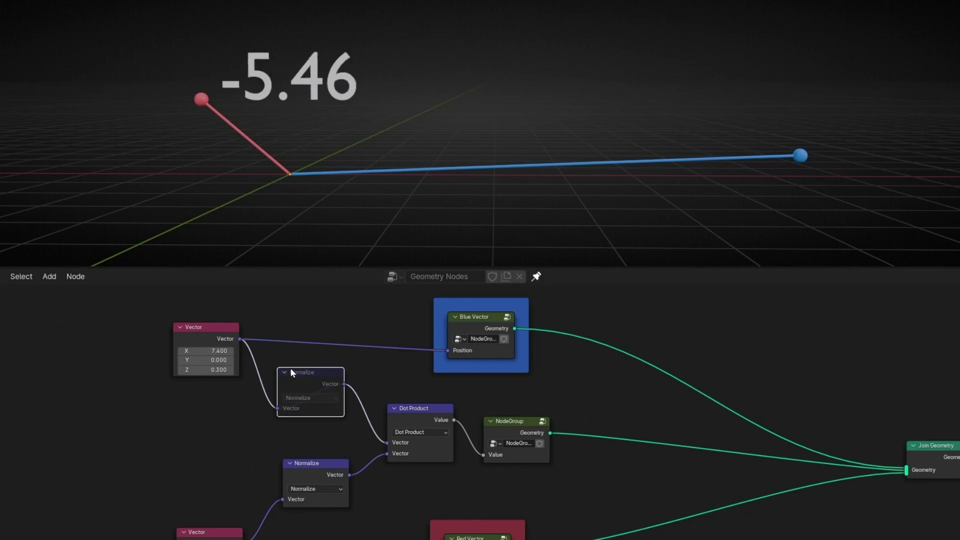
key("m")
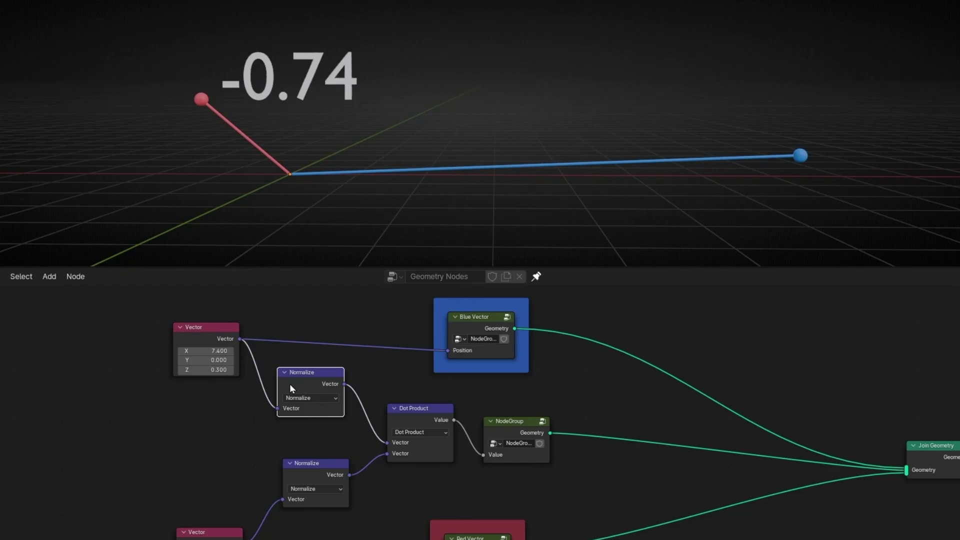
Switch to the front view, shorten the blue vector to X 1.8, and lengthen it slightly again.
key("KP_1")
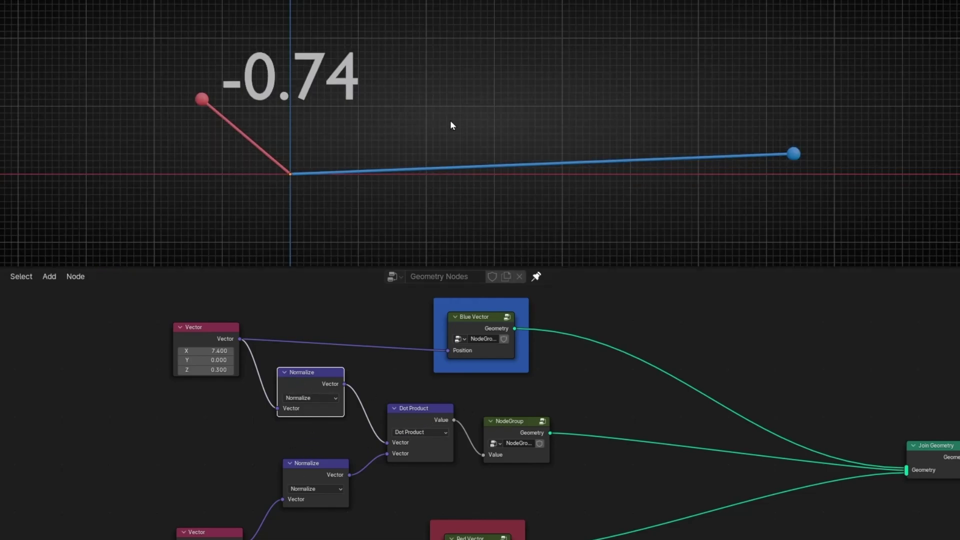
middle_click_drag(450, 121, 574, 131, "shift")
scroll(277, 443, "up", 4)
middle_click_drag(277, 443, 379, 477)
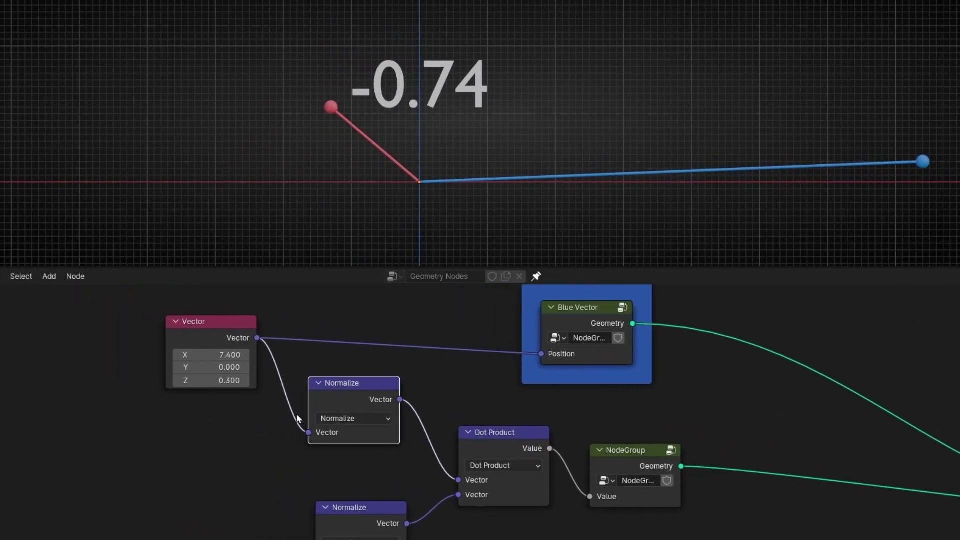
left_click_drag(225, 355, 162, 355)
scroll(481, 436, "down", 1)
middle_click_drag(518, 459, 440, 422)
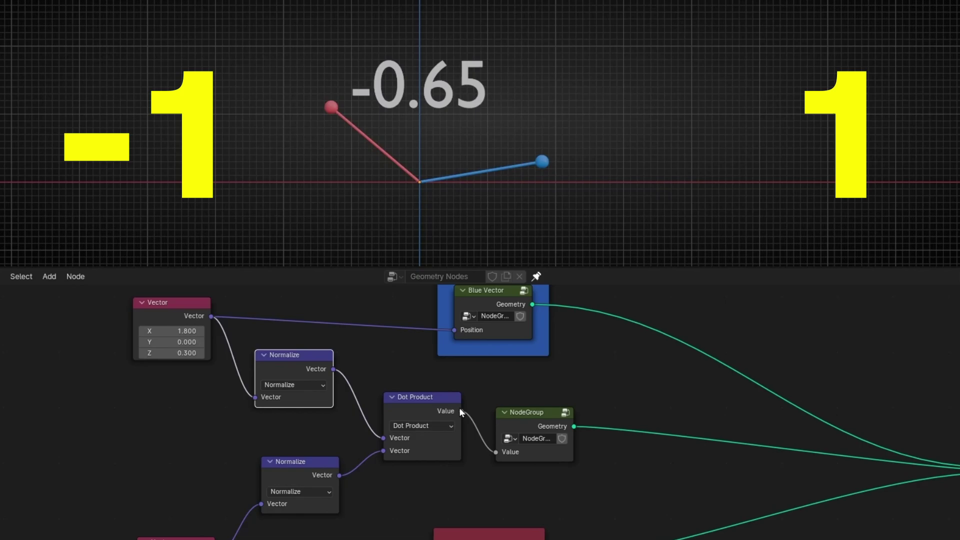
left_click_drag(200, 331, 235, 331)
Reset the X, Y and Z components of both Vector nodes to 0.
middle_click_drag(194, 463, 194, 384)
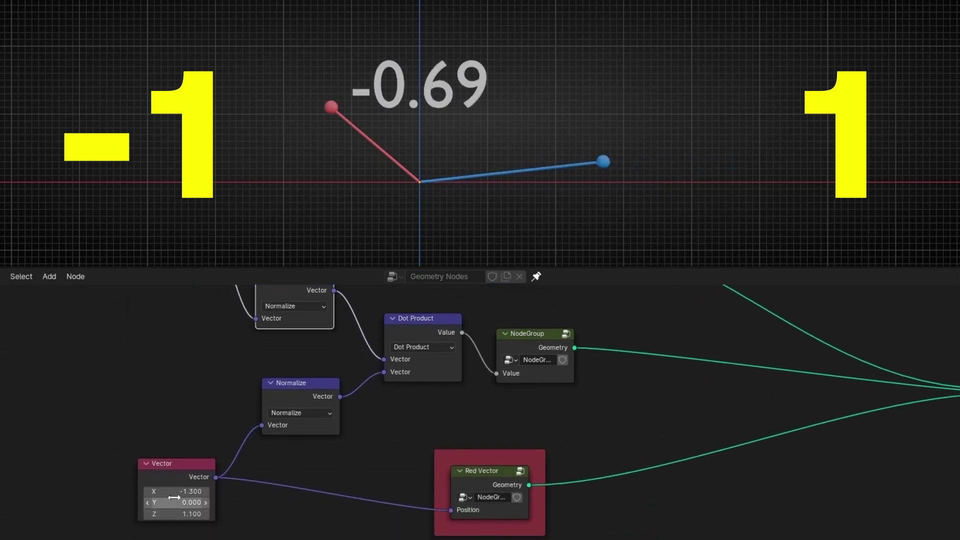
left_click_drag(174, 502, 151, 514)
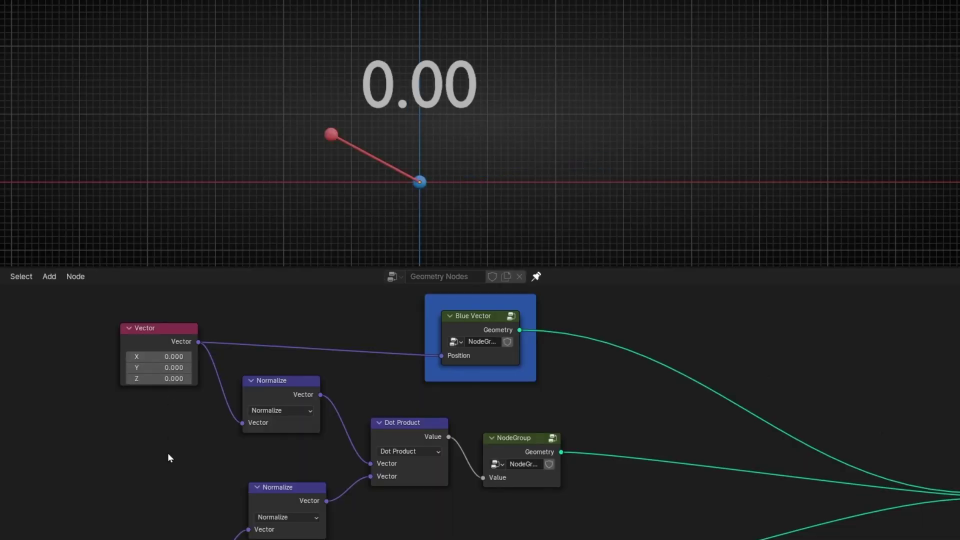
middle_click_drag(167, 452, 187, 505)
key("BackSpace")
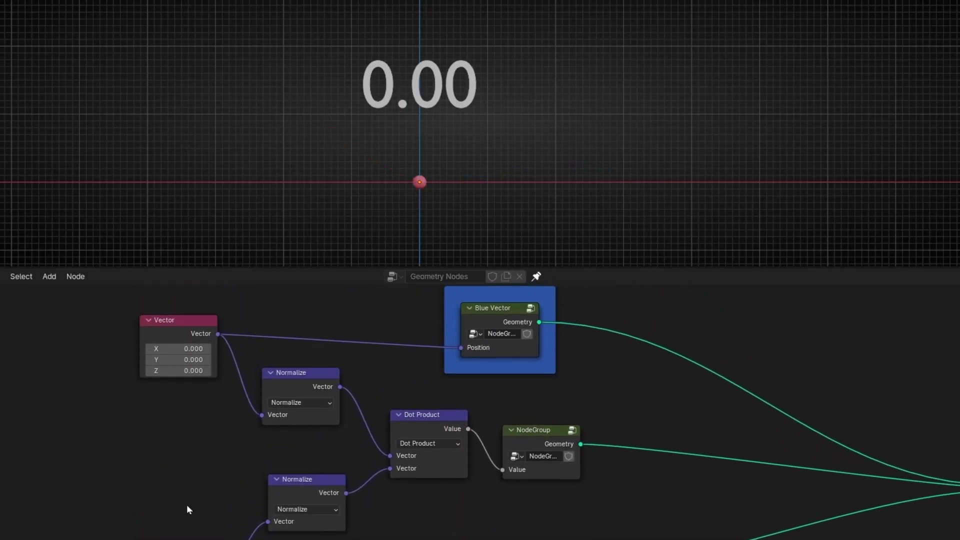
Point the blue vector along positive X and the red vector diagonally between positive X and positive Z.
left_click_drag(180, 348, 252, 348)
middle_click_drag(175, 433, 195, 368)
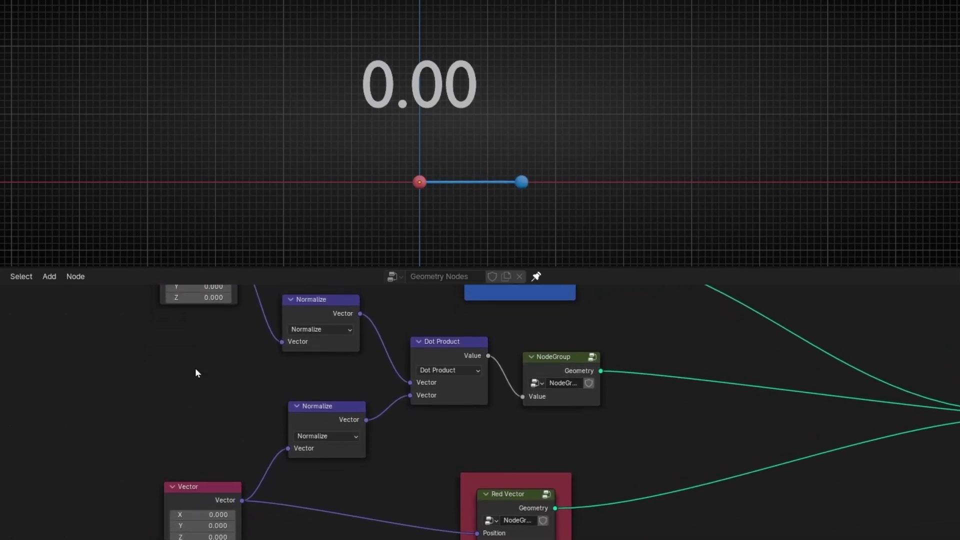
left_click_drag(195, 515, 175, 536)
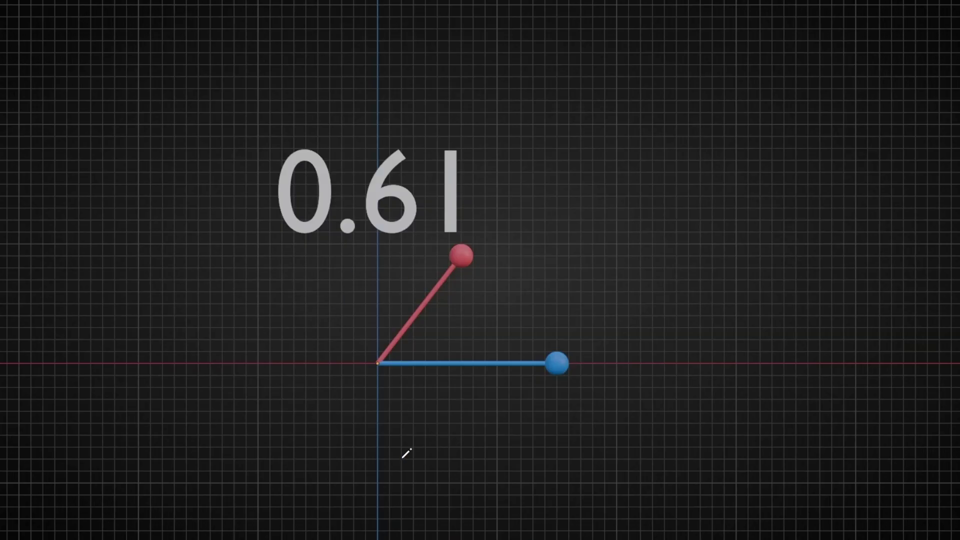
Annotate the viewport with a quarter arc around the vectors' origin, a downward arrow and the note "90° = +".
mouse_move(374, 295)
left_mouse_down()
mouse_move(408, 296)
mouse_move(448, 353)
left_mouse_up()
left_click_drag(579, 49, 579, 149)
mouse_move(676, 71)
left_mouse_down()
mouse_move(656, 82)
mouse_move(685, 65)
mouse_move(685, 116)
left_mouse_up()
mouse_move(734, 67)
left_mouse_down()
mouse_move(749, 83)
mouse_move(732, 69)
mouse_move(770, 70)
left_mouse_up()
mouse_move(466, 135)
left_mouse_down()
mouse_move(421, 216)
mouse_move(352, 134)
left_mouse_up()
key("ctrl+z")
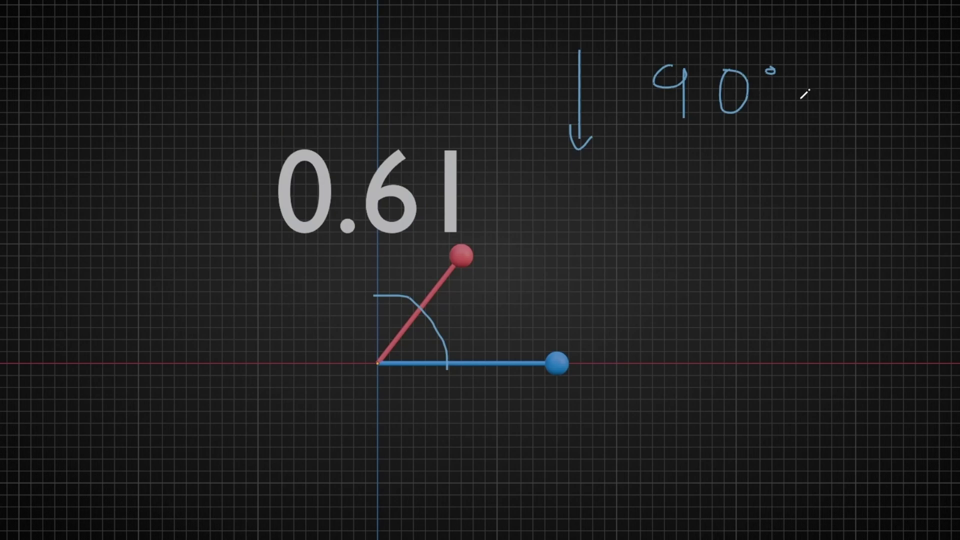
mouse_move(799, 98)
left_mouse_down()
mouse_move(832, 98)
mouse_move(837, 112)
mouse_move(947, 99)
left_mouse_up()
left_click_drag(897, 79, 903, 131)
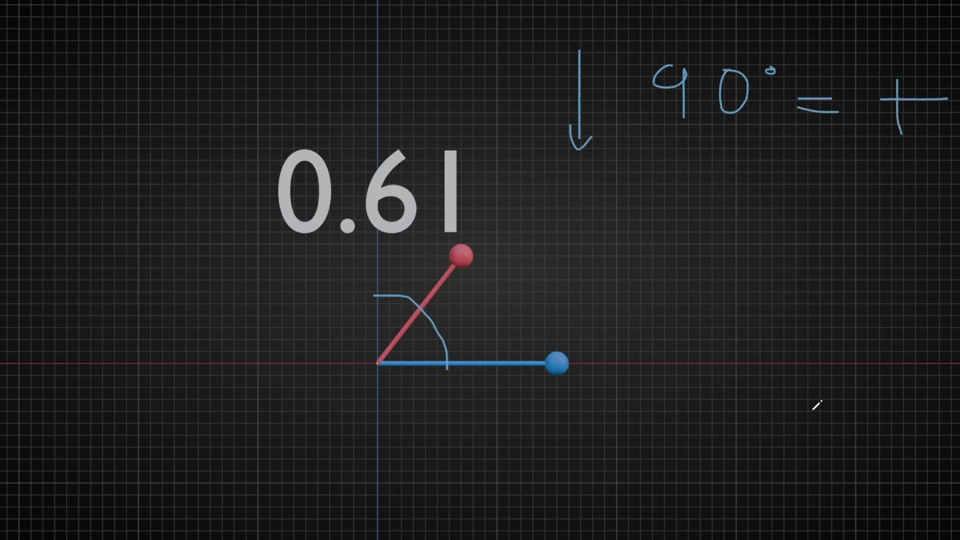
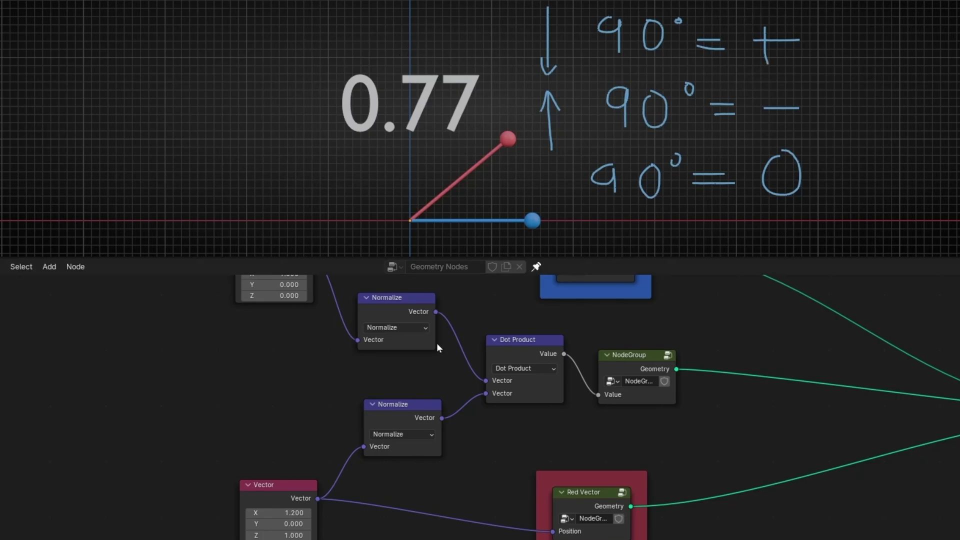
Set the red vector's X to -0.7 and annotate the range "-1 — 1" above the dot product text.
left_click_drag(281, 513, 186, 513)
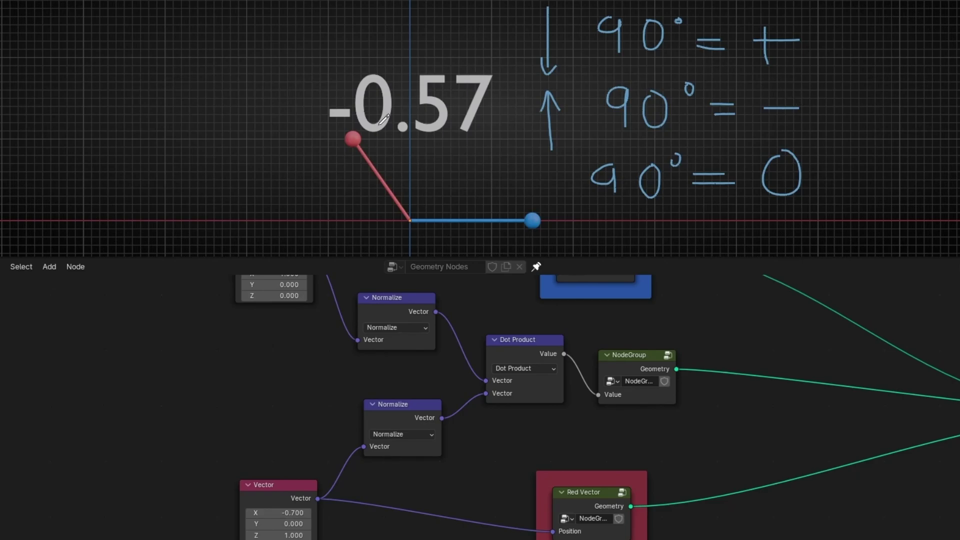
key("ctrl+space")
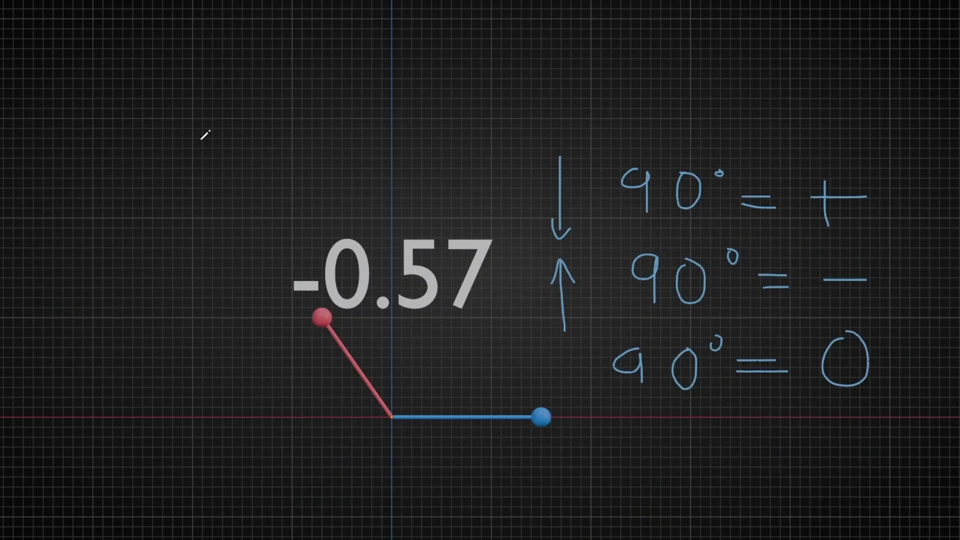
mouse_move(187, 96)
left_mouse_down()
mouse_move(222, 97)
mouse_move(235, 106)
mouse_move(235, 126)
left_mouse_up()
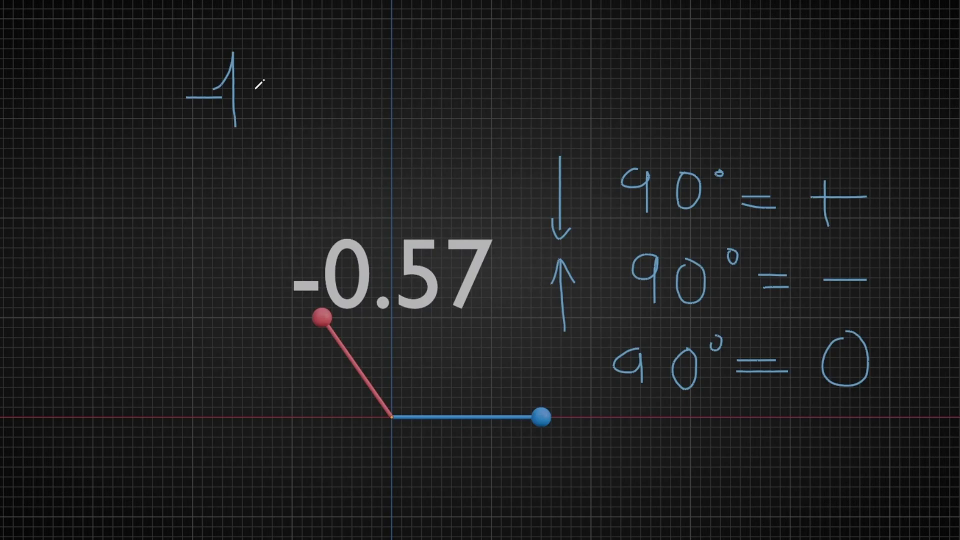
mouse_move(270, 94)
left_mouse_down()
mouse_move(514, 94)
mouse_move(556, 46)
mouse_move(560, 102)
left_mouse_up()
key("ctrl+space")
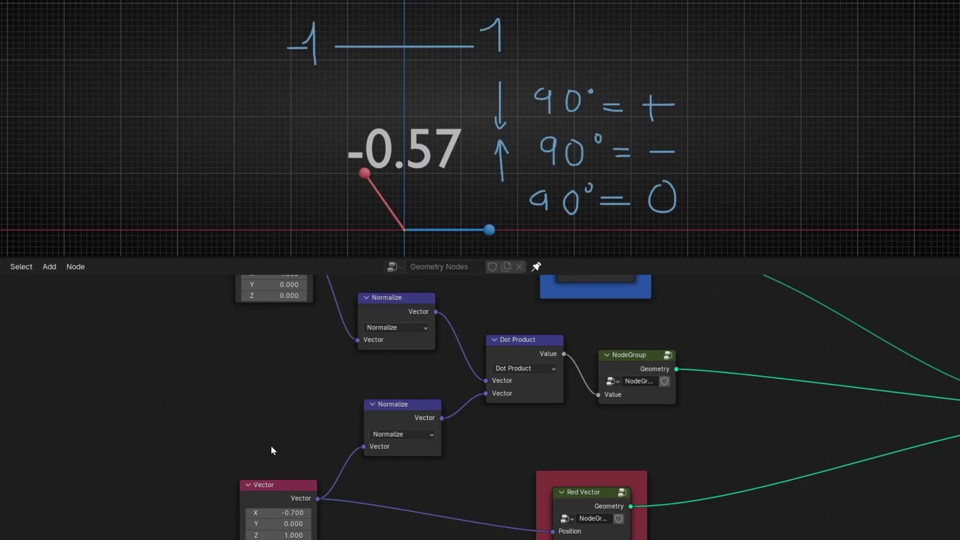
Set the red vector to X -1.5 and Z 0 so it points directly opposite the blue vector.
left_click_drag(282, 513, 173, 513)
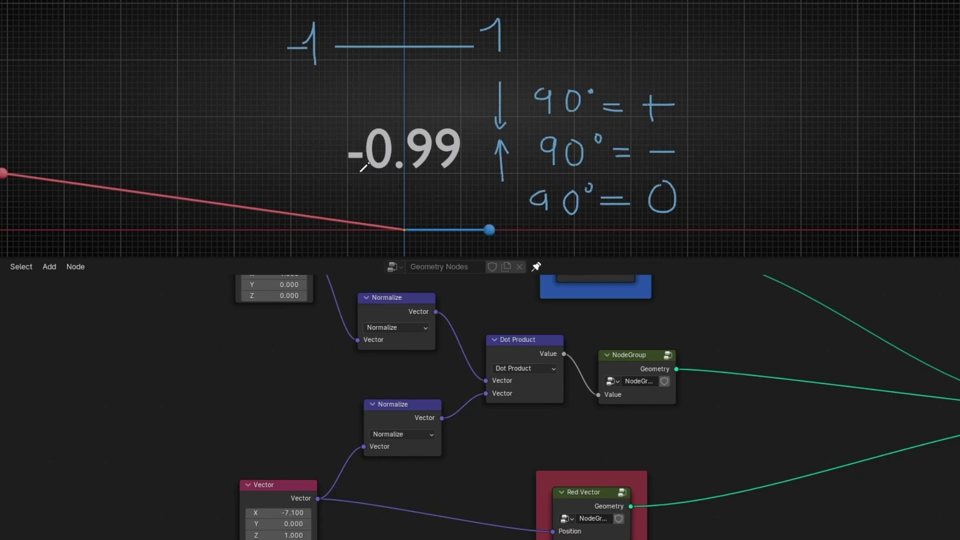
left_click(284, 534)
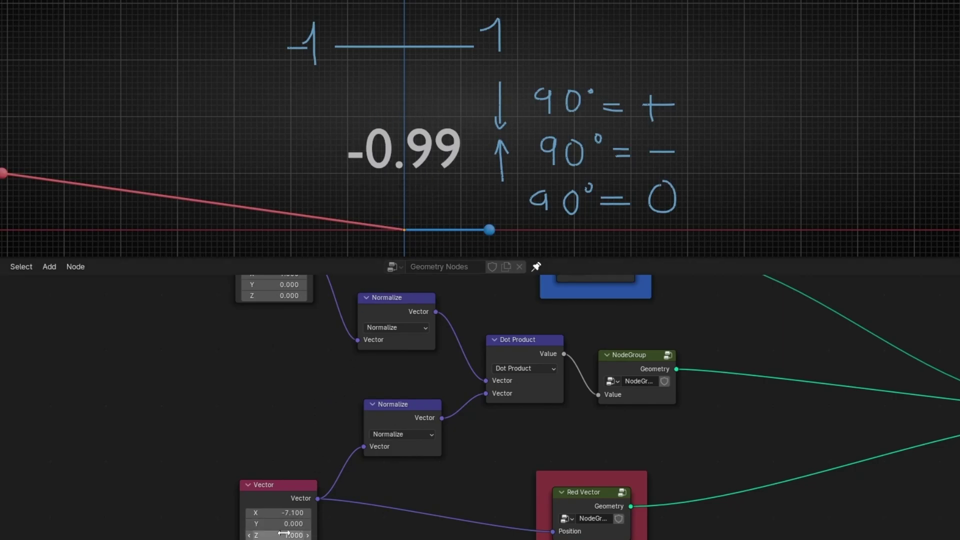
type("0")
key("Return")
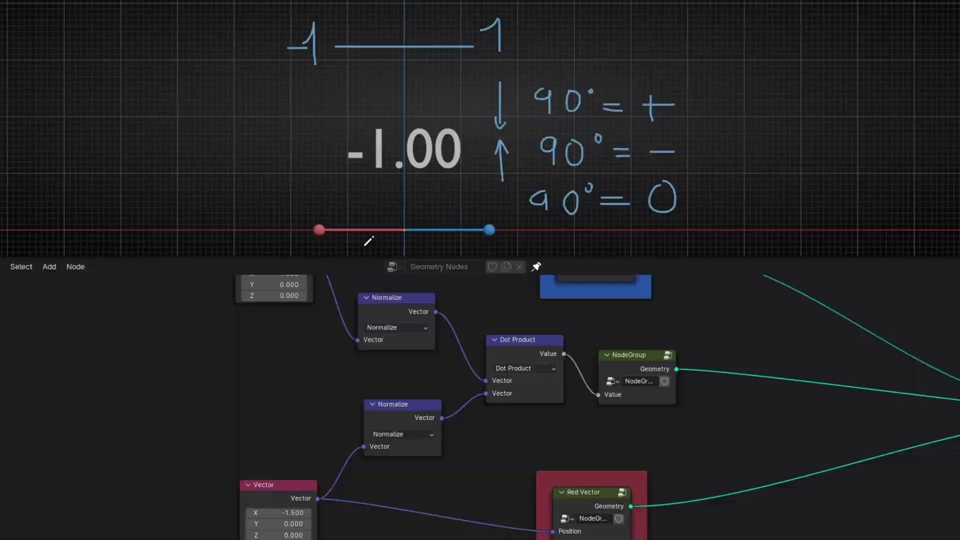
Annotate the angle between the opposing vectors with a half-circle arc and "180°", and erase both marks.
key("ctrl+space")
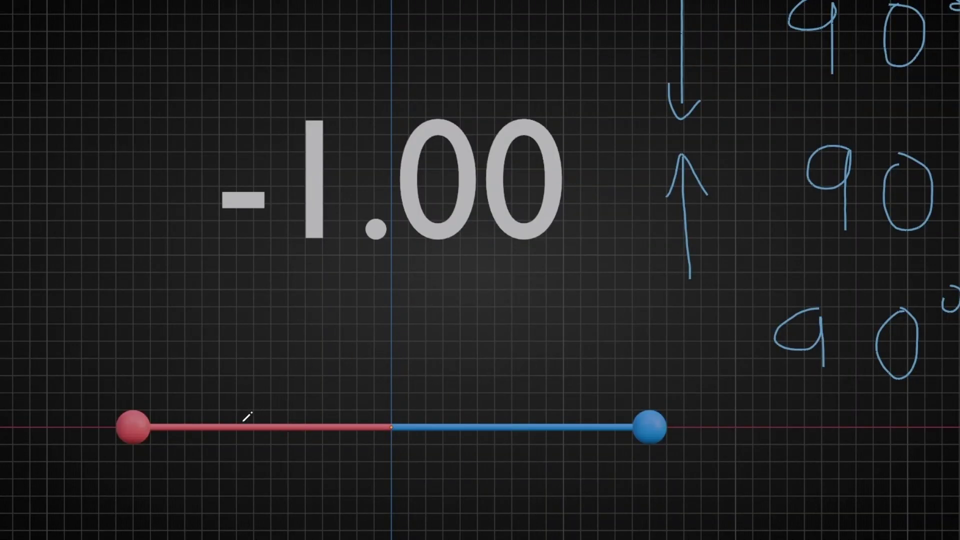
mouse_move(243, 421)
left_mouse_down()
mouse_move(294, 355)
mouse_move(481, 359)
mouse_move(537, 414)
left_mouse_up()
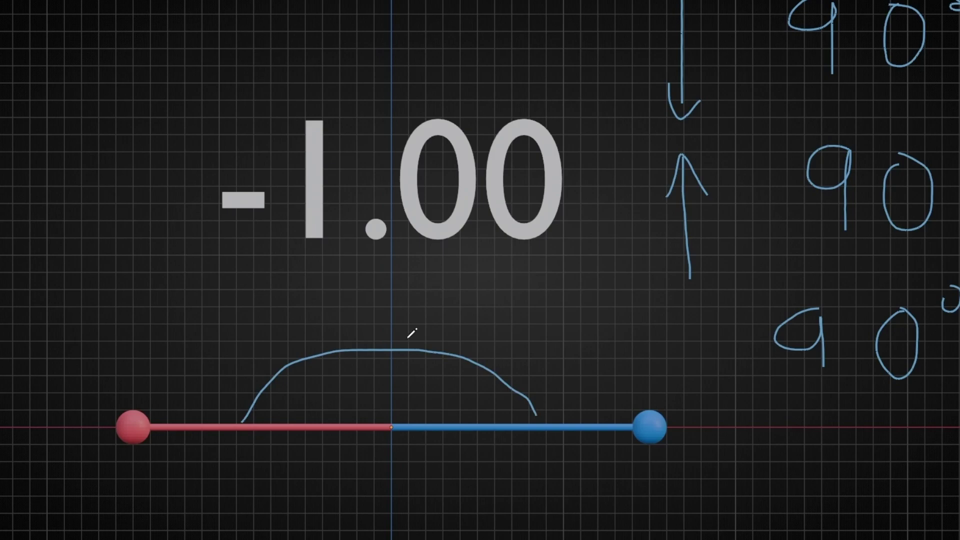
mouse_move(315, 312)
left_mouse_down()
mouse_move(351, 299)
mouse_move(350, 312)
left_mouse_up()
mouse_move(385, 274)
left_mouse_down()
mouse_move(404, 305)
mouse_move(399, 273)
mouse_move(419, 283)
mouse_move(453, 265)
left_mouse_up()
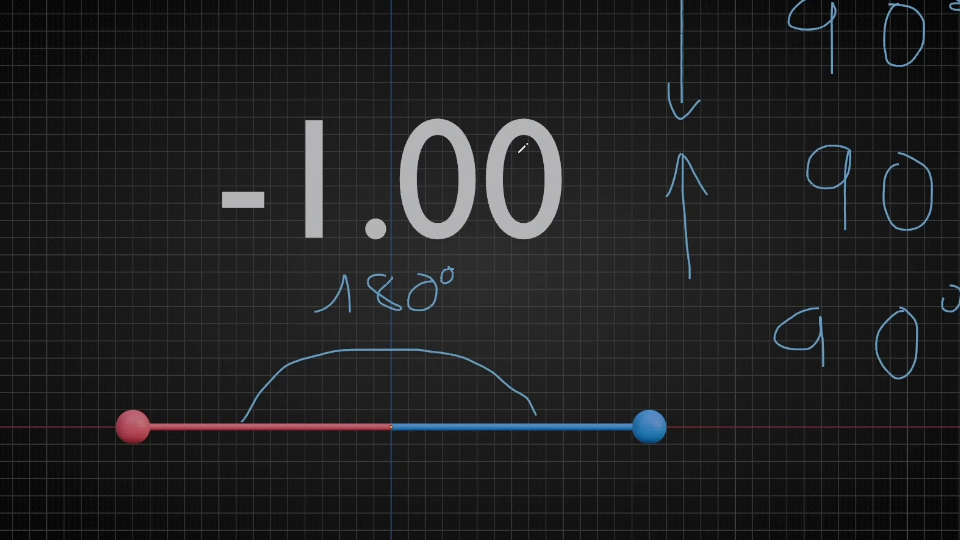
mouse_move(453, 286)
left_mouse_down()
mouse_move(229, 343)
mouse_move(450, 365)
left_mouse_up()
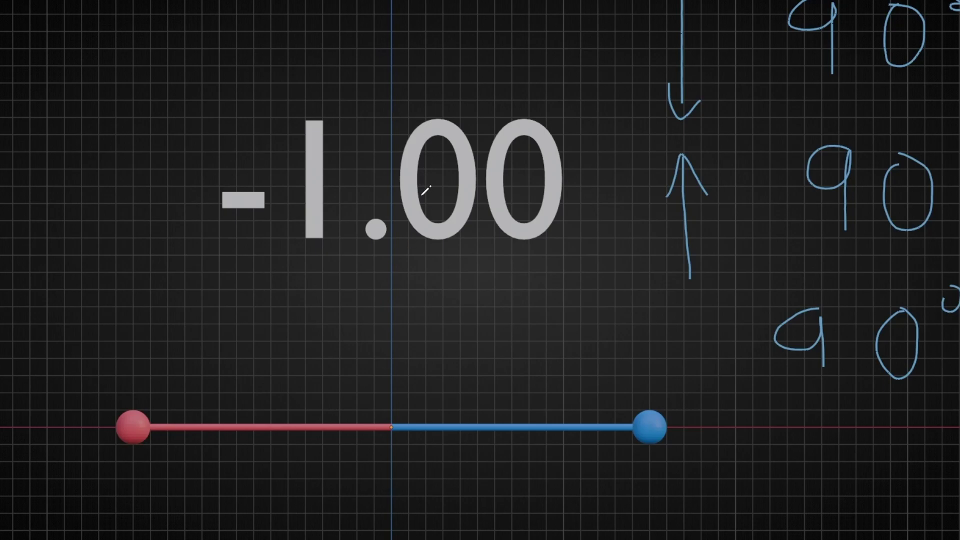
Flip the red vector to point along positive X, slightly shorter than the blue vector, and maximize the viewport.
key("ctrl+space")
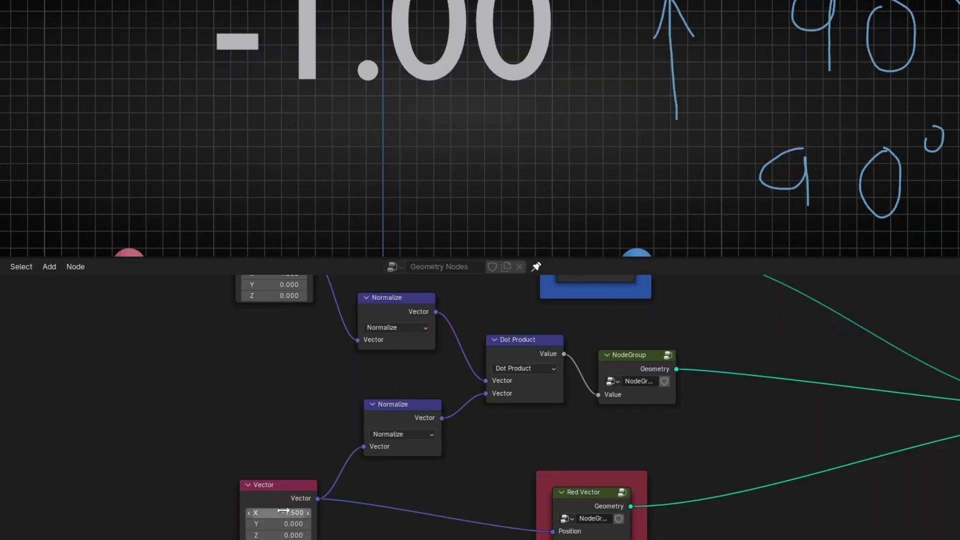
left_click_drag(283, 512, 328, 512)
key("ctrl+space")
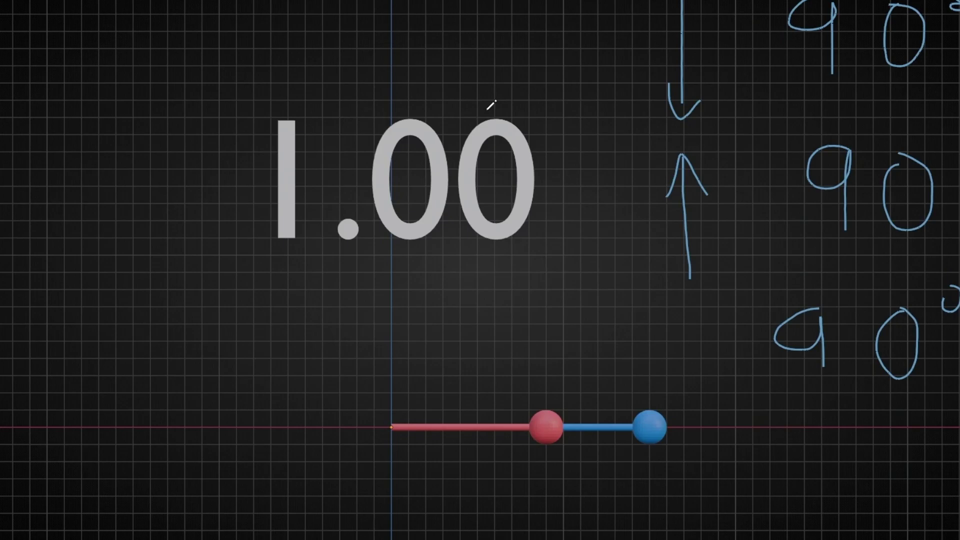
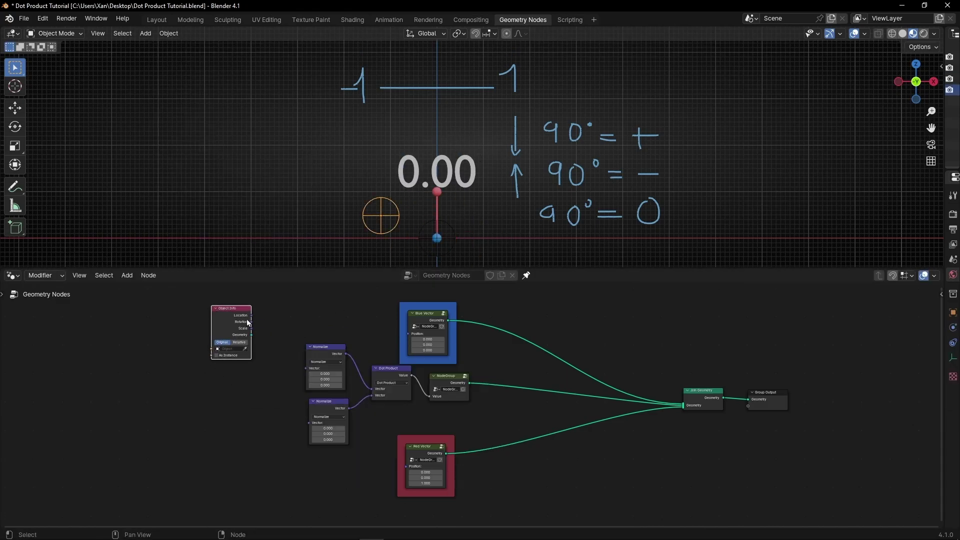
Drive the blue vector and its Normalize node with the location of an empty, and place that empty on the positive X side.
left_click(381, 221)
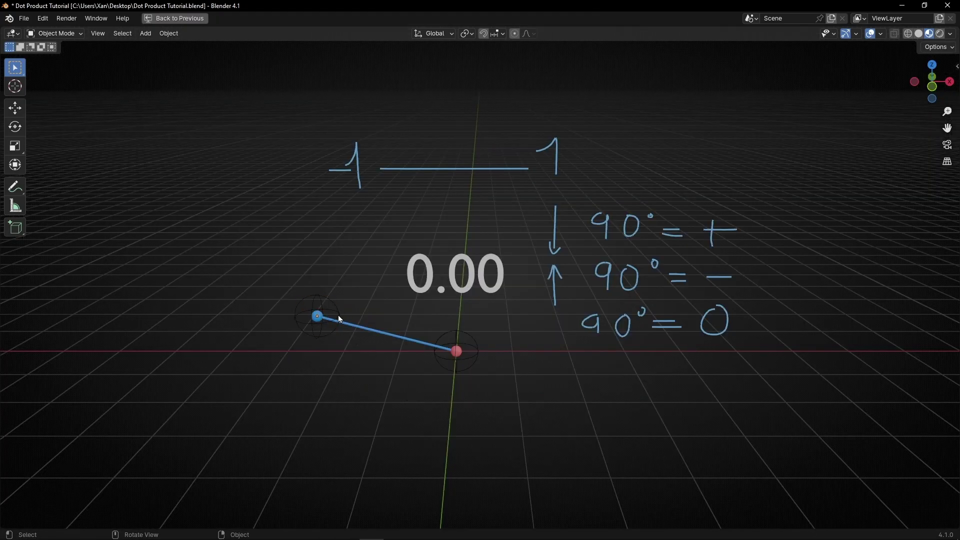
left_click_drag(338, 316, 551, 336)
Move the red empty up to the negative X side of the origin and across to just above the blue vector.
left_click(467, 358)
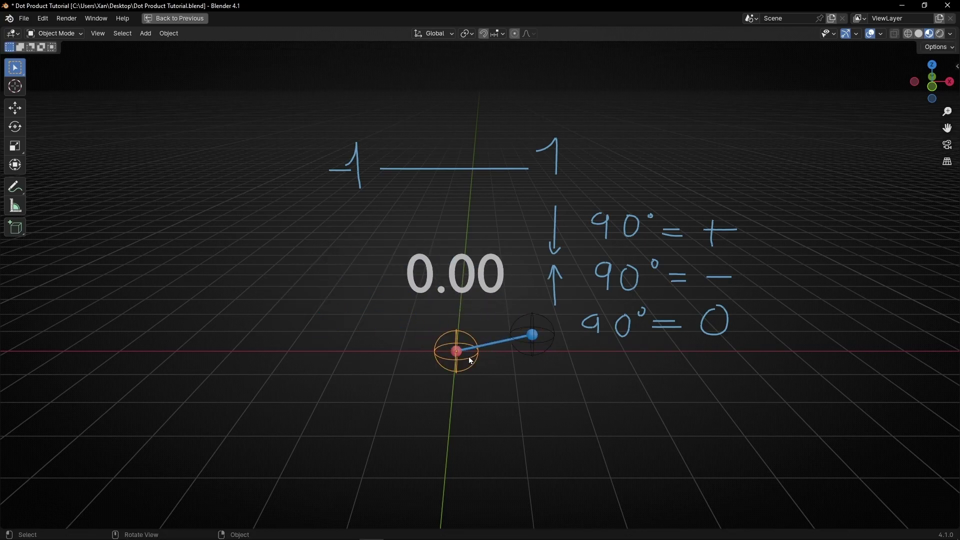
left_click_drag(468, 358, 412, 341)
mouse_move(480, 352)
middle_mouse_down()
mouse_move(488, 355)
mouse_move(487, 325)
mouse_move(485, 350)
middle_mouse_up()
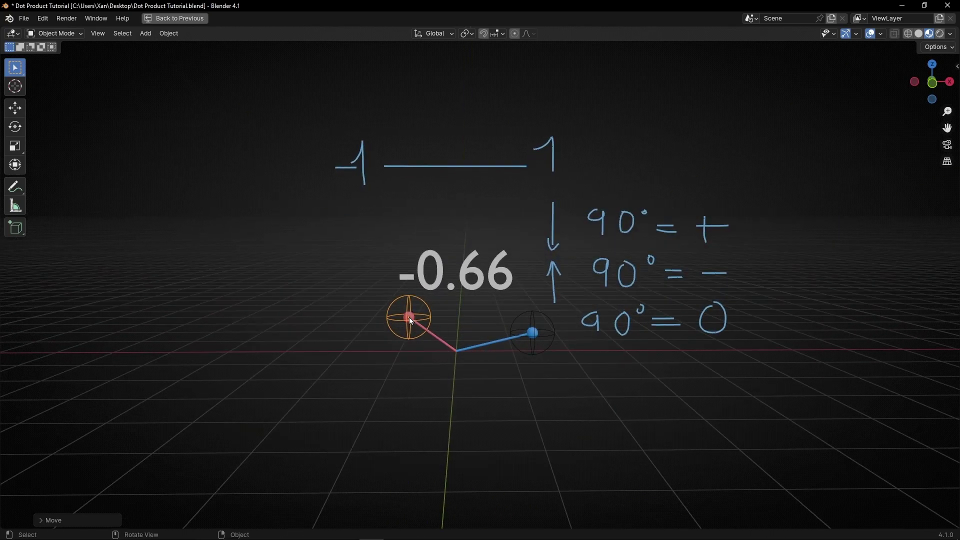
left_click_drag(409, 317, 385, 318)
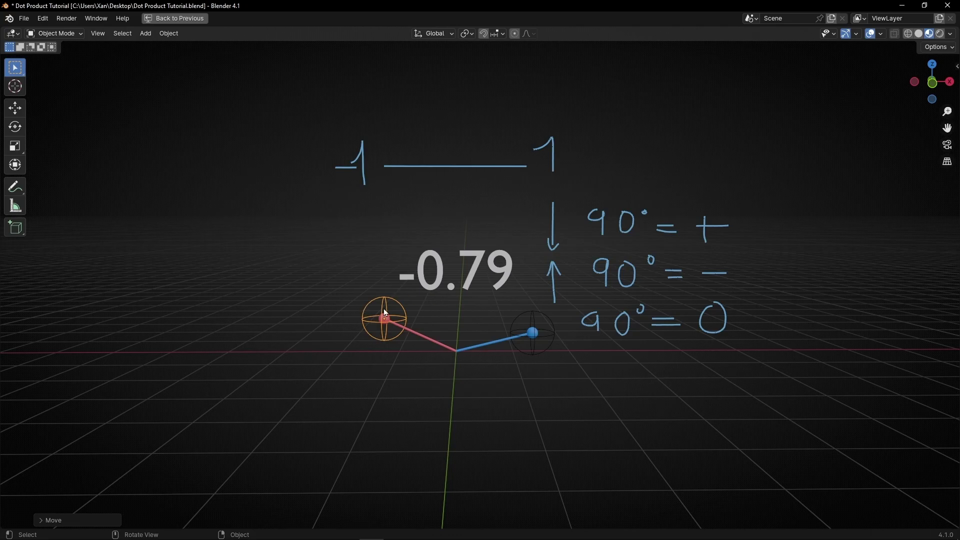
left_click_drag(387, 313, 500, 304)
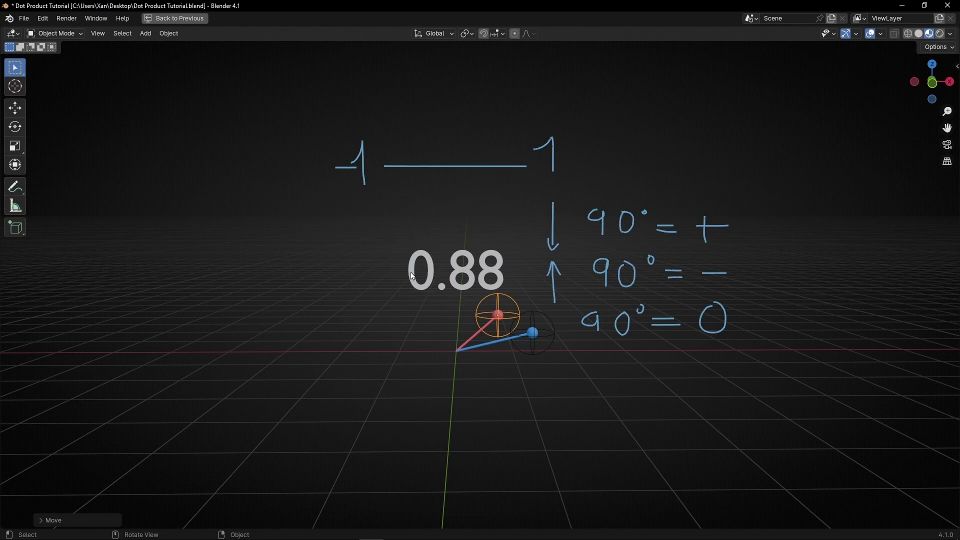
Move the red empty onto the blue one so both vectors point in the same direction.
scroll(521, 342, "up", 3)
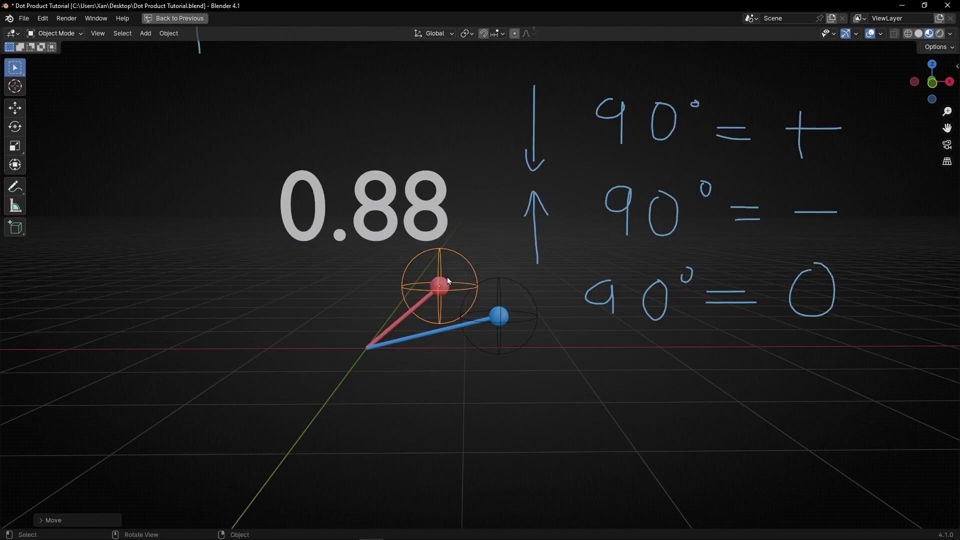
left_click_drag(445, 276, 517, 316)
mouse_move(517, 316)
middle_mouse_down("alt")
mouse_move(536, 358)
mouse_move(475, 359)
mouse_move(466, 329)
mouse_move(528, 321)
middle_mouse_up("alt")
left_click(460, 331)
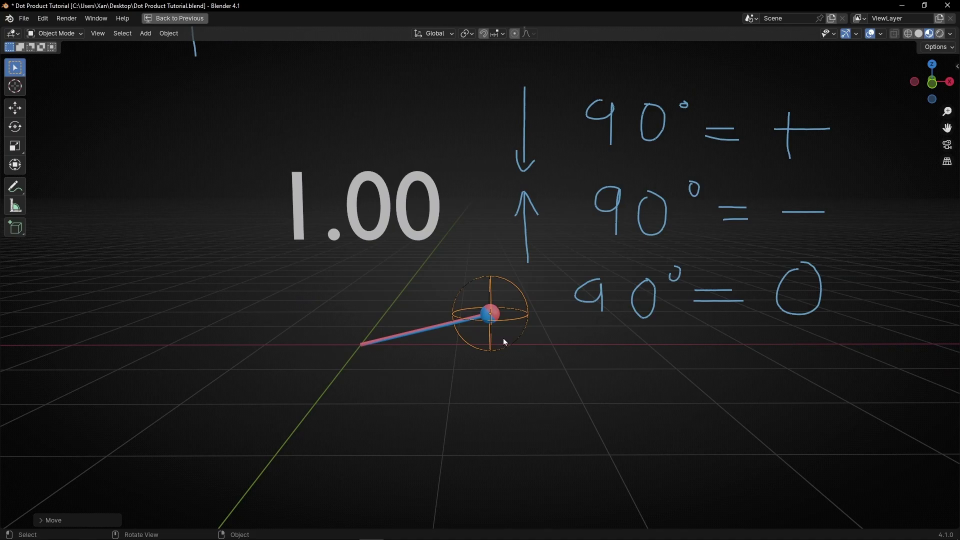
Move the red empty to the other side of the origin so its vector points directly opposite the blue vector.
key("g")
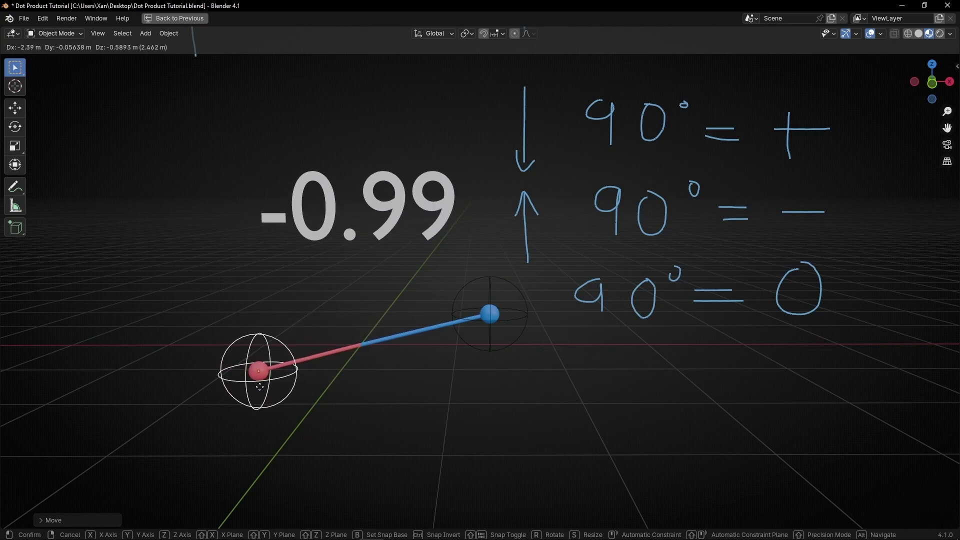
left_click(259, 393)
middle_click_drag(260, 391, 359, 382)
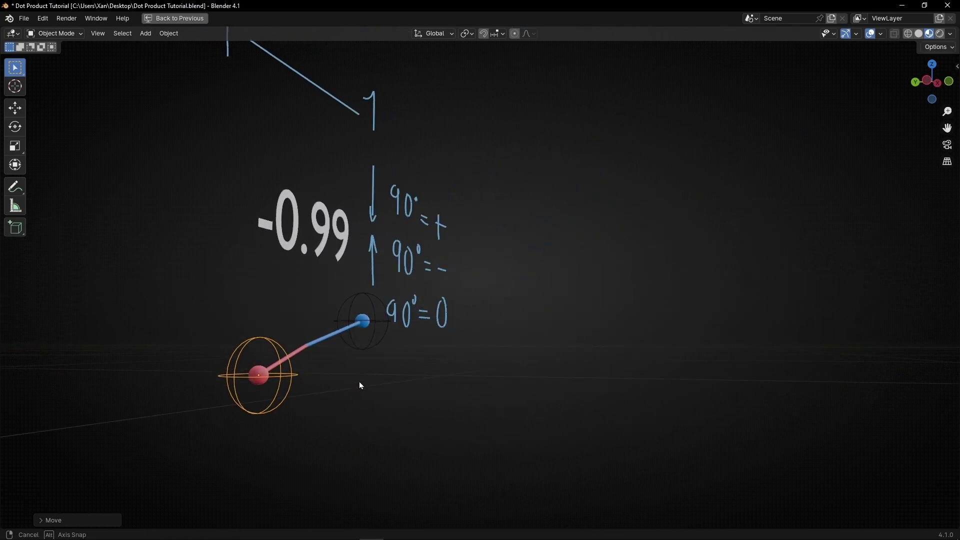
key("g")
left_click(287, 387)
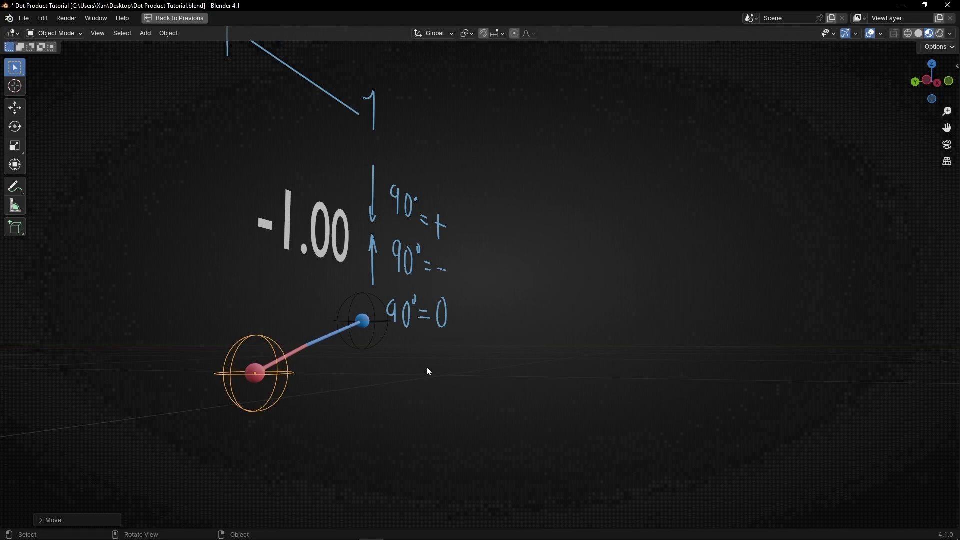
Swing the red empty upward past the origin and place it on the negative X side, slightly above the X axis.
middle_click_drag(429, 371, 352, 381)
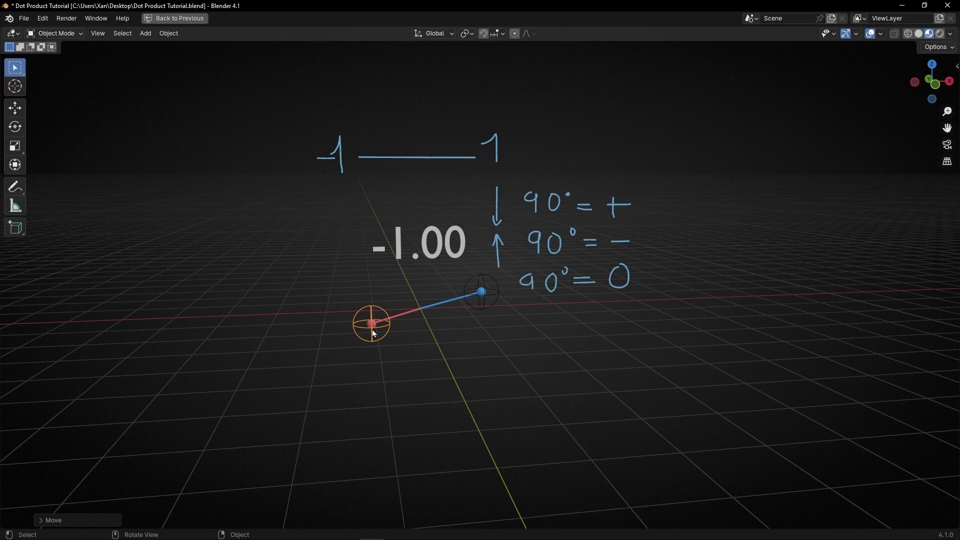
key("g")
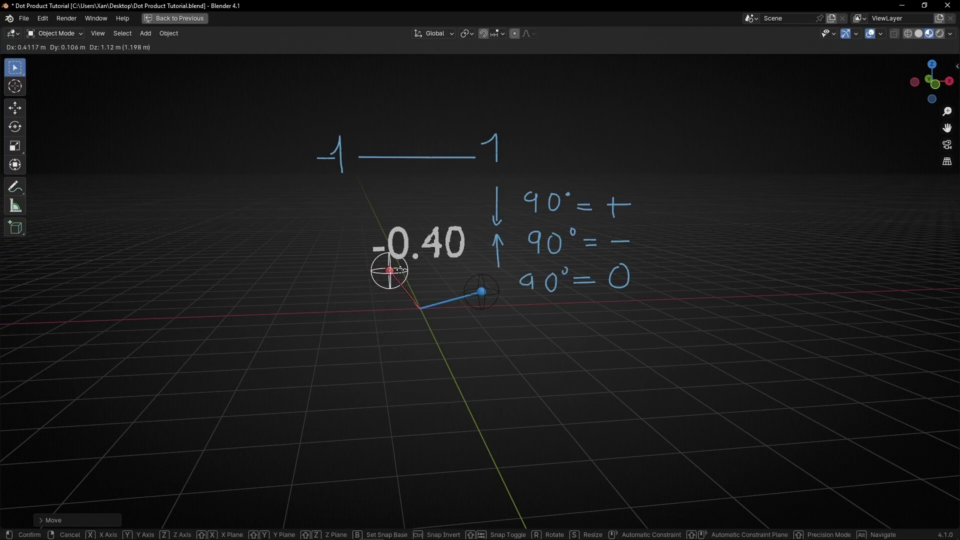
left_click(335, 316)
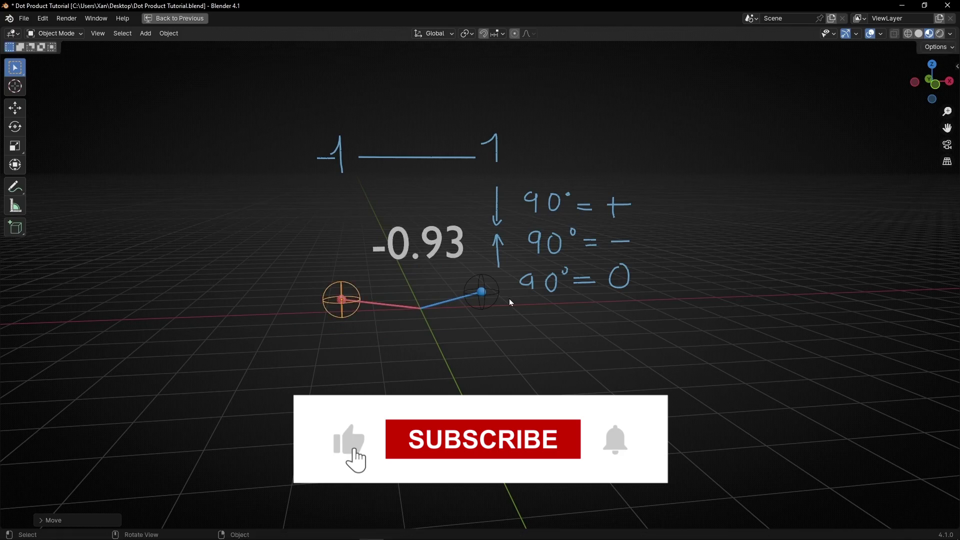
Move the blue empty over beside the red vector and back to the positive X side, and restore the split viewport and node editor layout.
left_click(493, 297)
key("g")
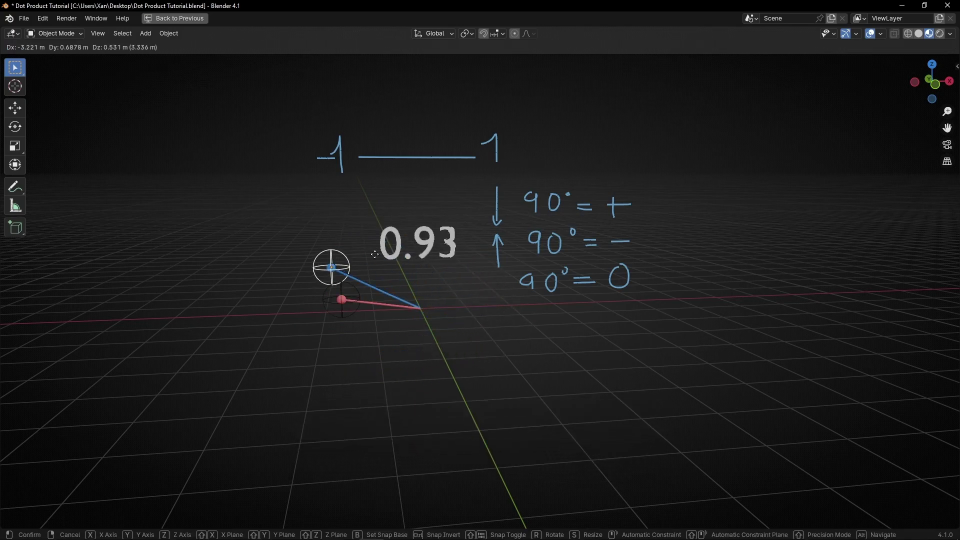
left_click(506, 302)
middle_click_drag(506, 308, 554, 334)
key("ctrl+space")
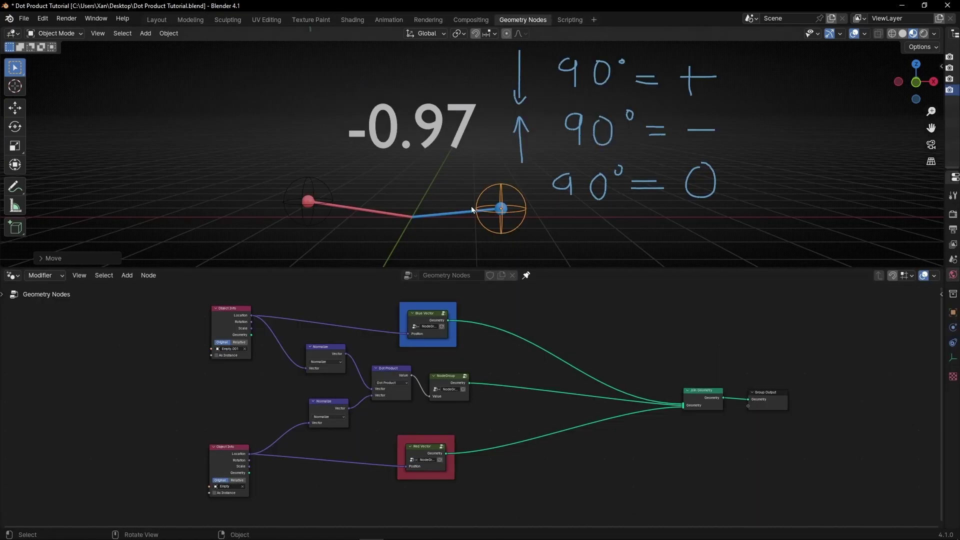
scroll(472, 155, "down", 2)
middle_click_drag(469, 151, 469, 171, "shift")
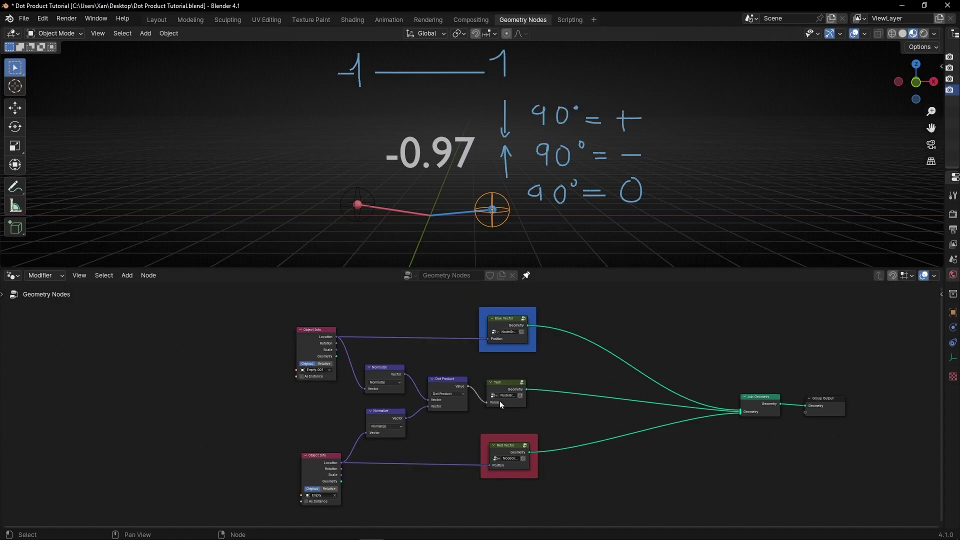
Add a Cube node above the Blue Vector frame and connect its Mesh output to Join Geometry.
scroll(470, 343, "down", 2)
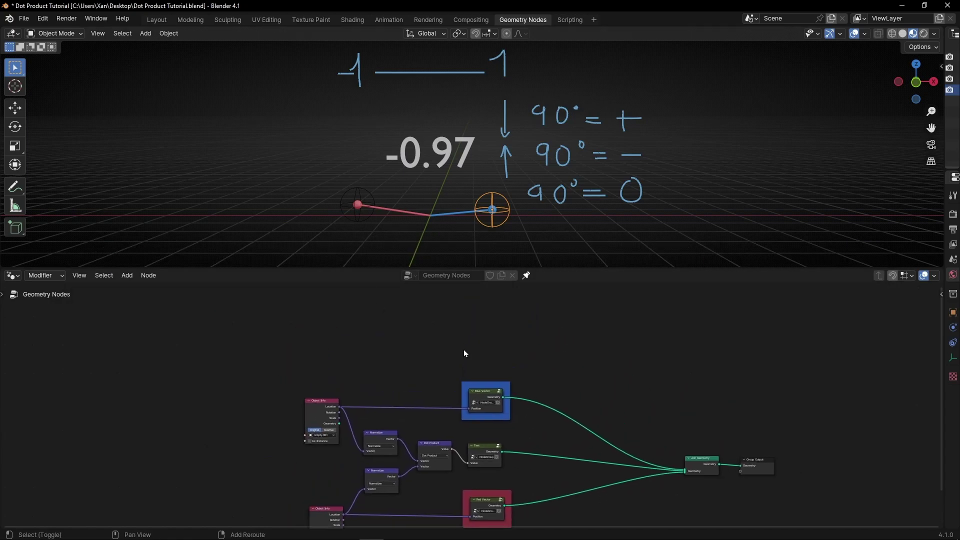
key("shift+a")
type("cu")
key("Return")
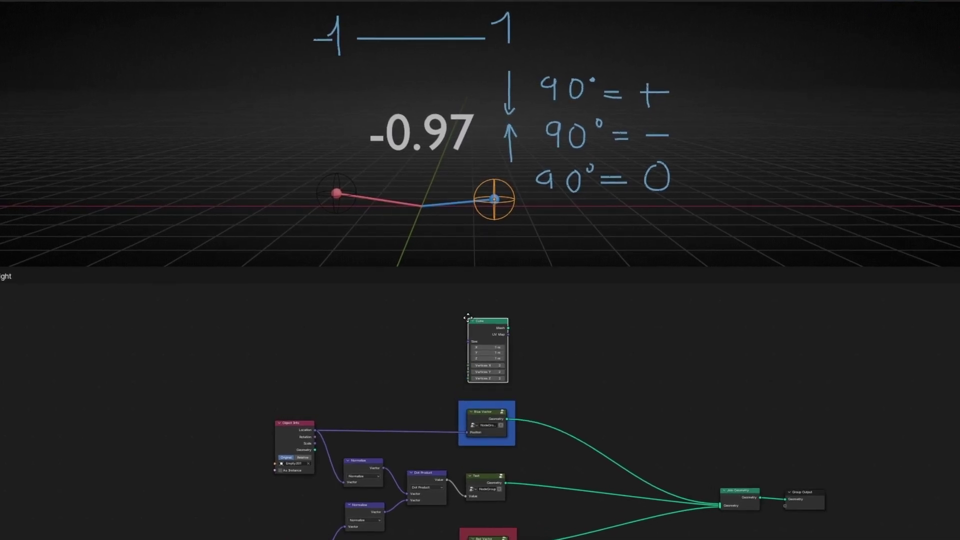
left_click(469, 311)
right_click_drag(495, 322, 687, 408, "alt")
left_click_drag(726, 433, 730, 514)
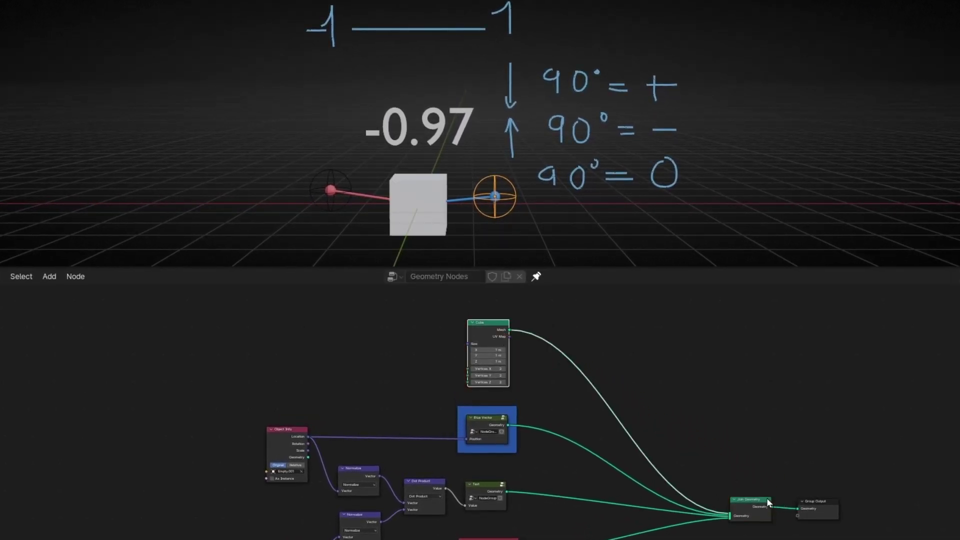
Insert a Transform Geometry node between the Cube and Join Geometry nodes.
scroll(546, 379, "up", 2)
scroll(546, 379, "up", 3)
middle_click_drag(540, 359, 504, 451)
mouse_move(470, 343)
left_mouse_down()
mouse_move(434, 345)
mouse_move(454, 345)
left_mouse_up()
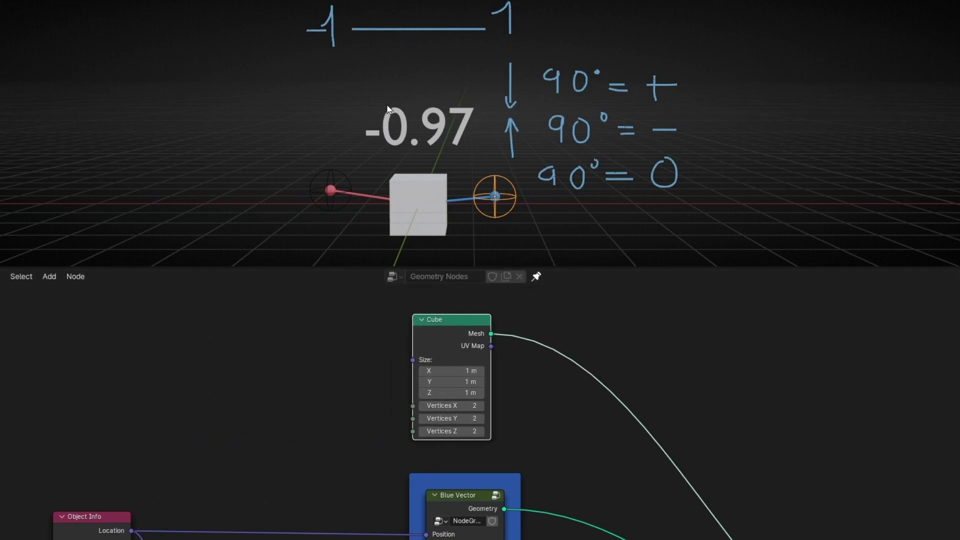
scroll(562, 445, "down", 1)
middle_click_drag(561, 446, 493, 418)
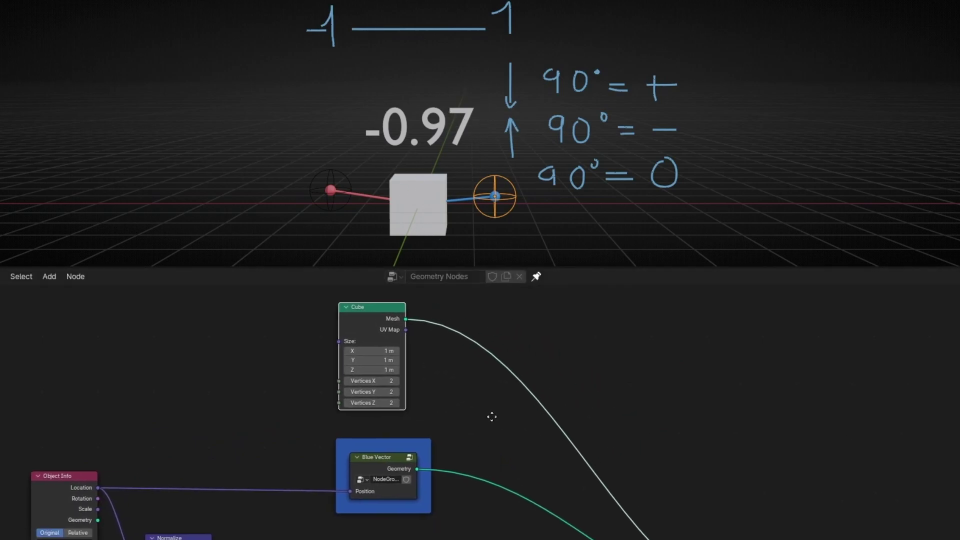
key("shift+a")
mouse_move(494, 421)
type("trans")
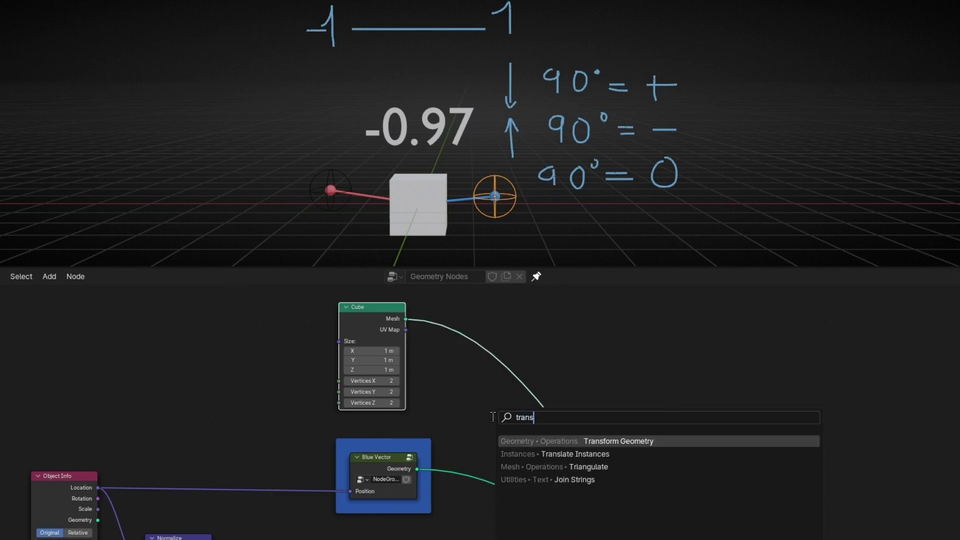
key("Return")
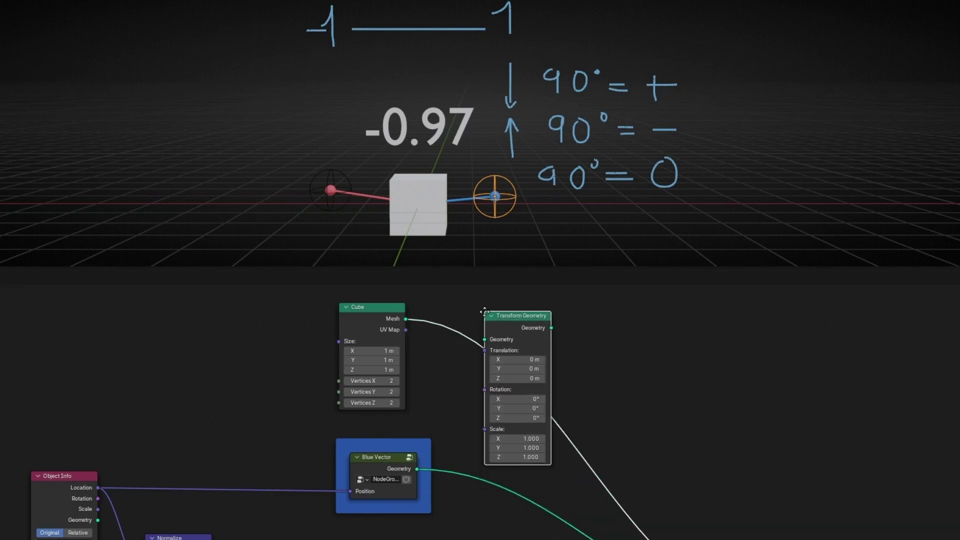
left_click(483, 310)
Move the Cube and Transform Geometry nodes together to a clear spot above the Blue Vector frame.
middle_click_drag(229, 353, 328, 429, "ctrl")
left_click_drag(368, 394, 639, 491)
key("g")
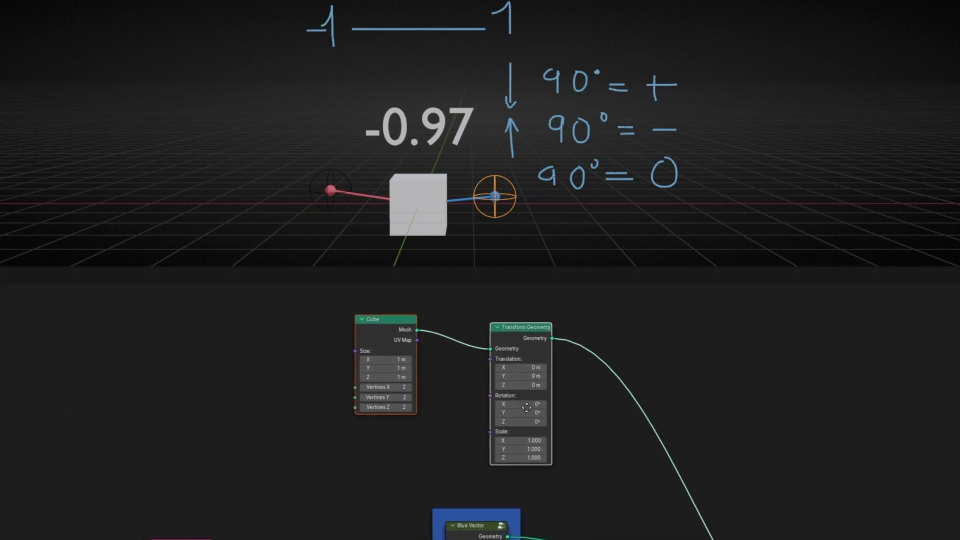
left_click(495, 429)
Connect the Dot Product Value output to the Scale input of Transform Geometry.
middle_click_drag(437, 472, 419, 361)
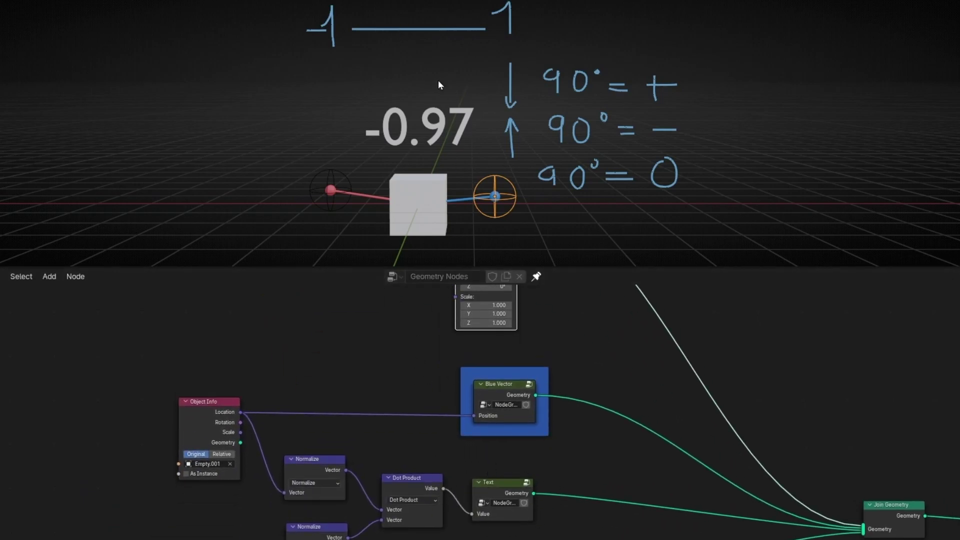
middle_click_drag(427, 419, 386, 437)
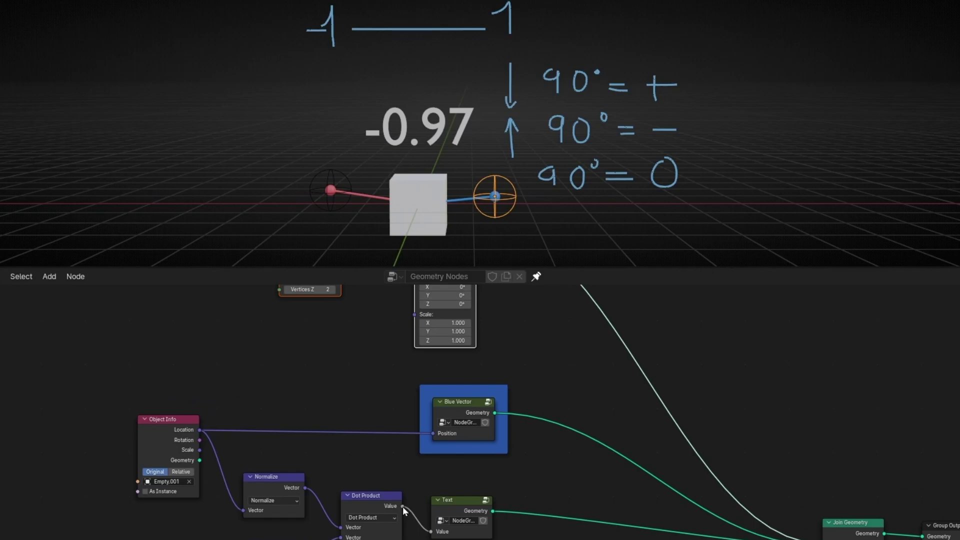
left_click(403, 506)
left_click_drag(401, 506, 357, 414)
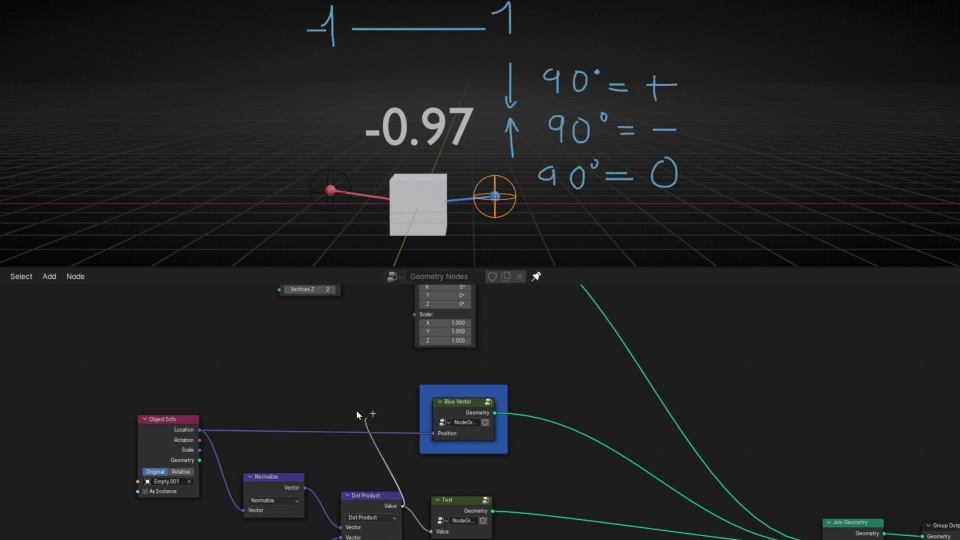
left_click_drag(416, 328, 415, 324)
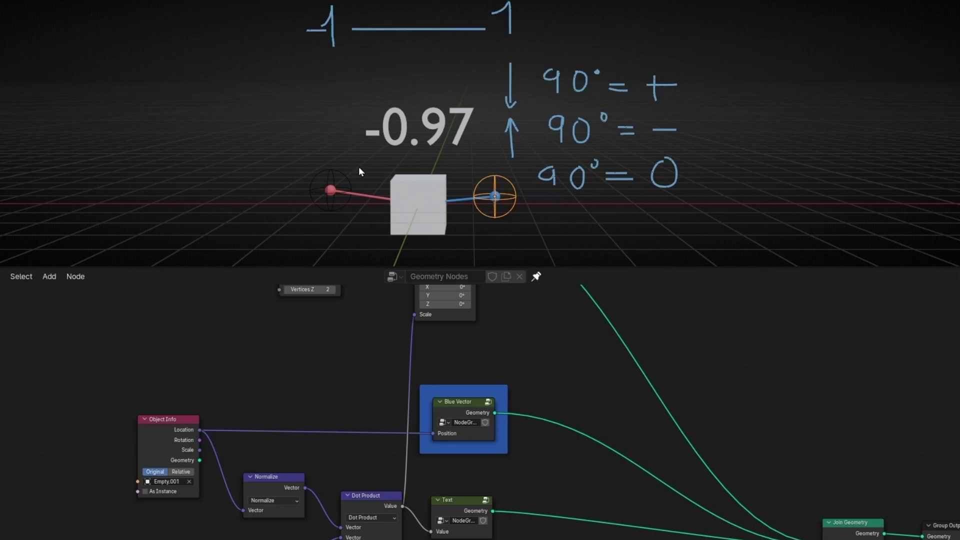
Move the blue empty slightly down and over to the red vector's side to test the cube's scale, and inspect the Scale input.
mouse_move(505, 191)
left_mouse_down()
mouse_move(440, 145)
mouse_move(328, 148)
mouse_move(290, 184)
mouse_move(446, 137)
mouse_move(486, 212)
mouse_move(409, 151)
mouse_move(312, 190)
mouse_move(455, 155)
mouse_move(496, 205)
left_mouse_up()
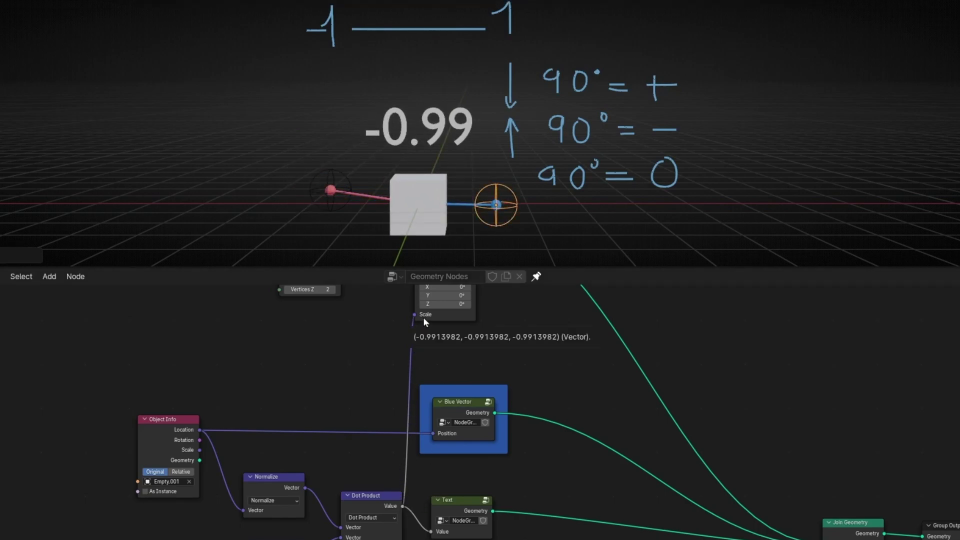
left_click_drag(504, 213, 282, 184)
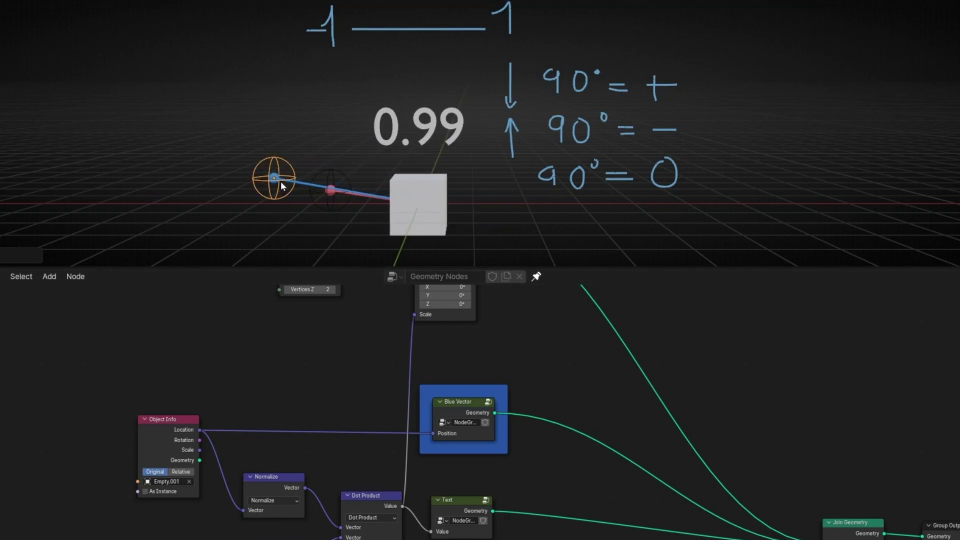
scroll(399, 328, "up", 3)
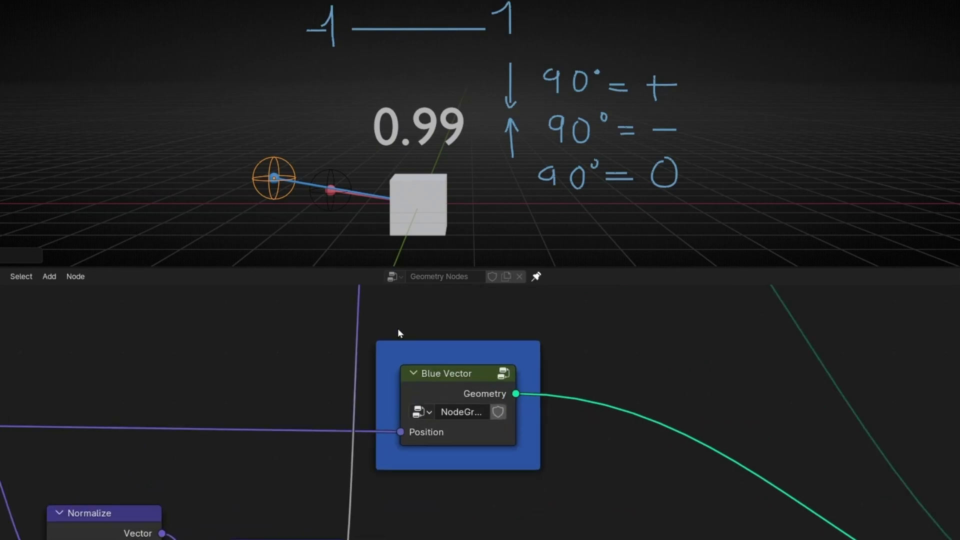
mouse_move(400, 380)
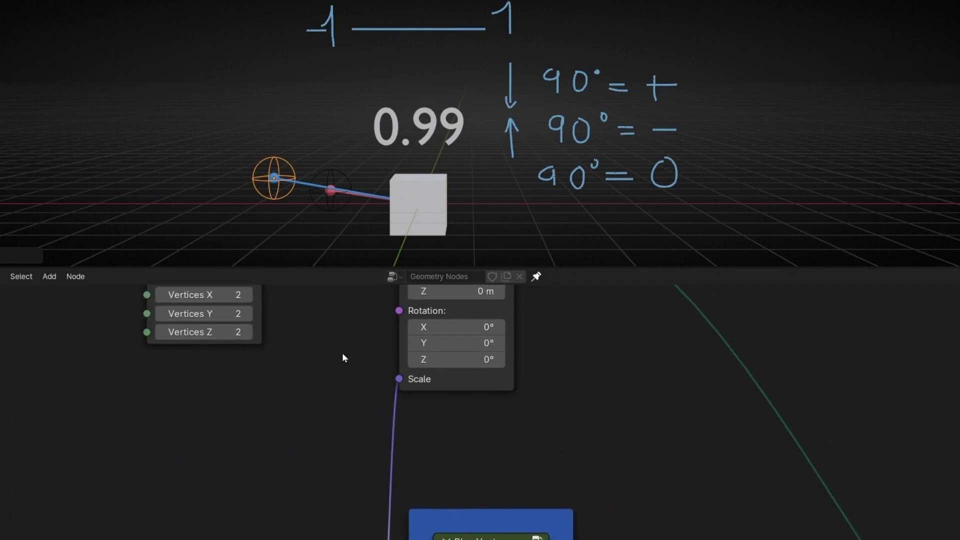
Move the blue empty above the origin, perpendicular to the red vector, and on to the side opposite the red empty to test the cube's scale.
left_click_drag(263, 178, 429, 151)
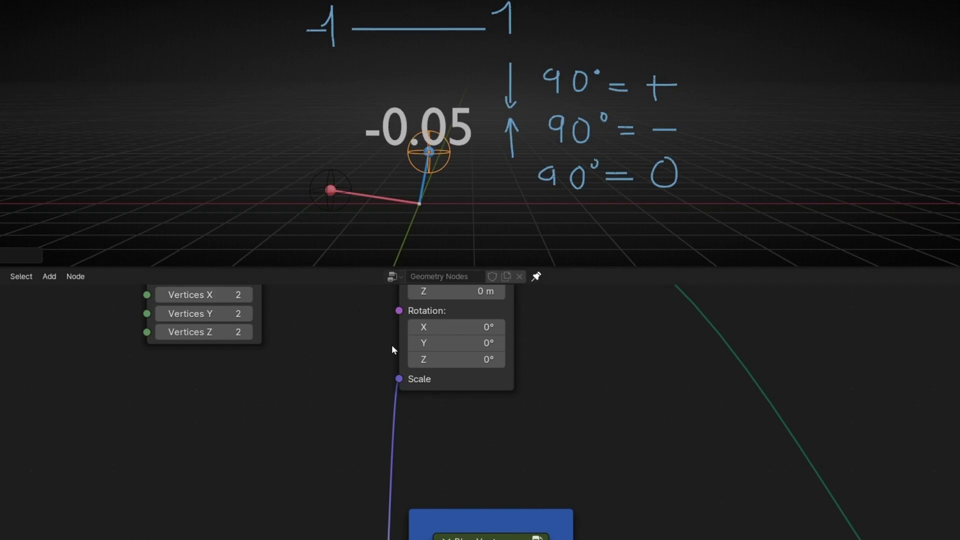
left_click_drag(438, 160, 532, 217)
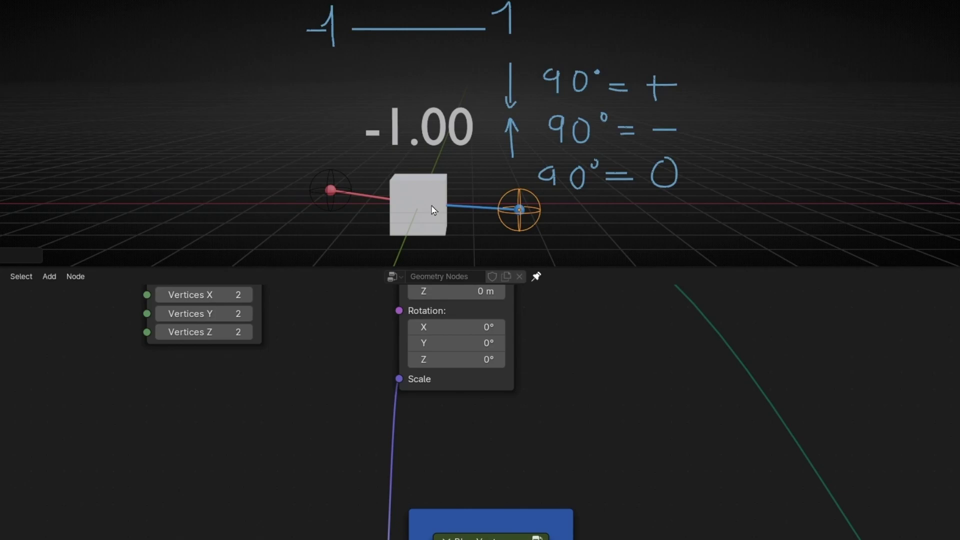
key("g")
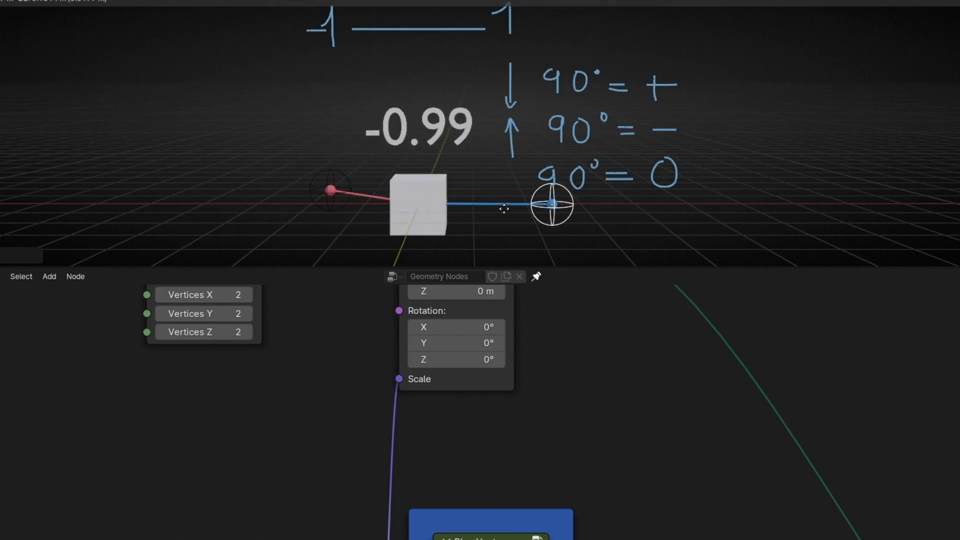
left_click(508, 216)
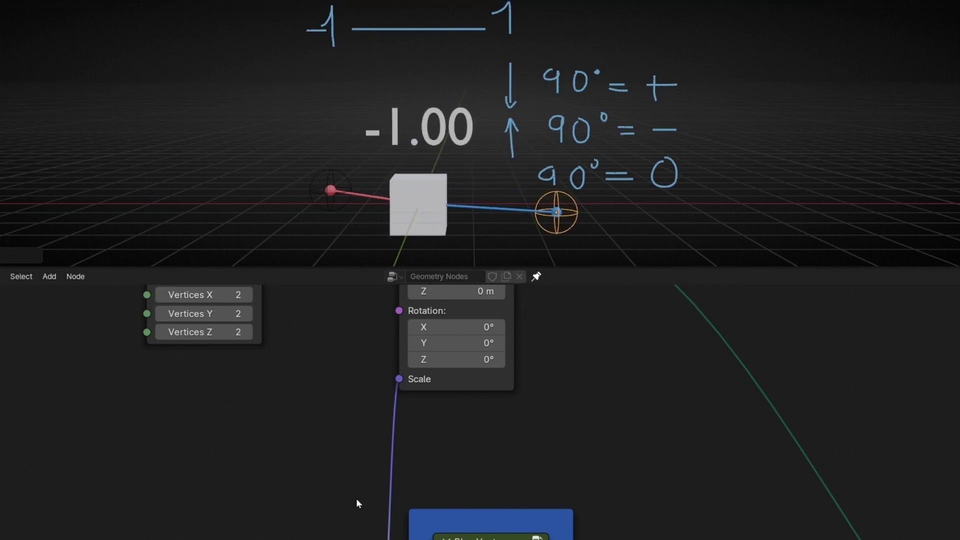
Insert a Map Range node on the link between the Dot Product value and the Transform Geometry Scale input, and enlarge the node editor.
middle_click_drag(358, 501, 431, 426)
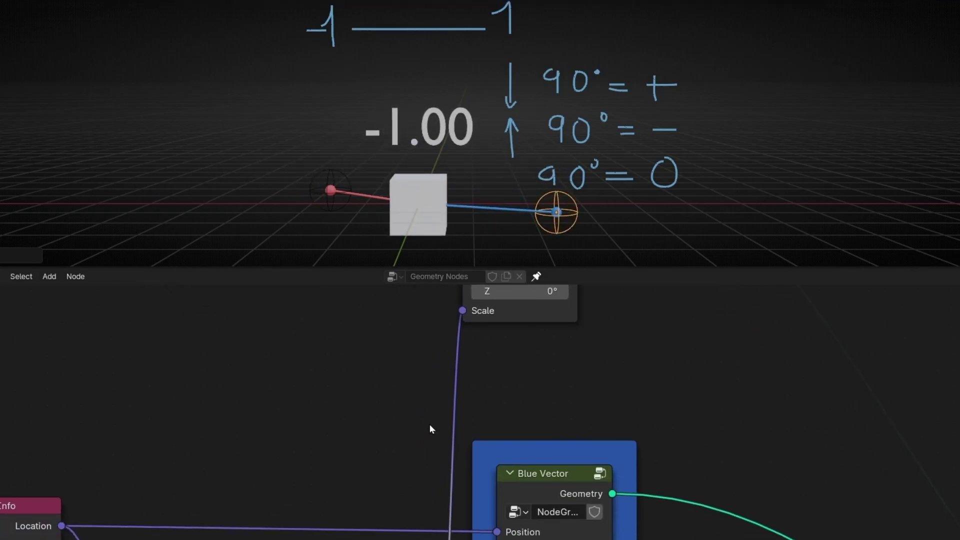
key("shift+a")
type("map")
key("Return")
left_click(466, 362)
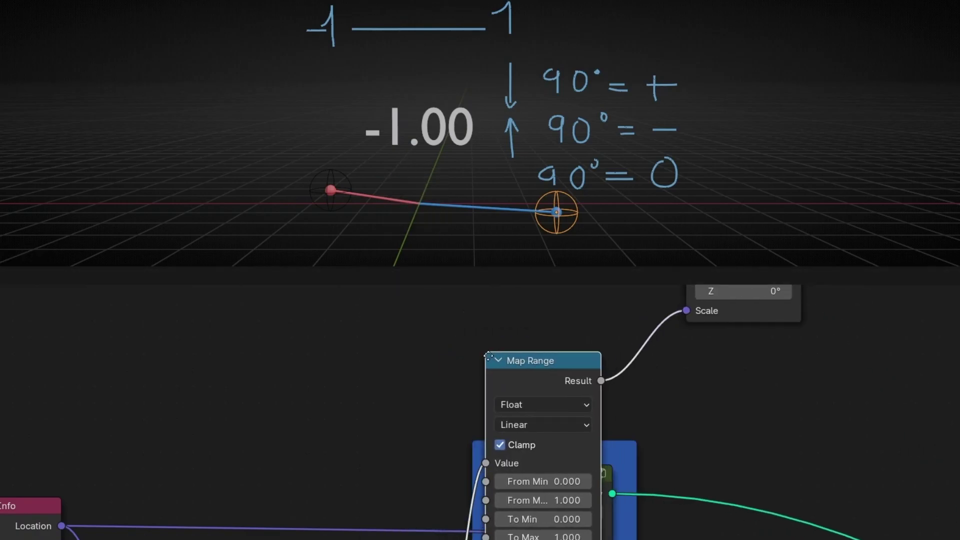
key("ctrl+space")
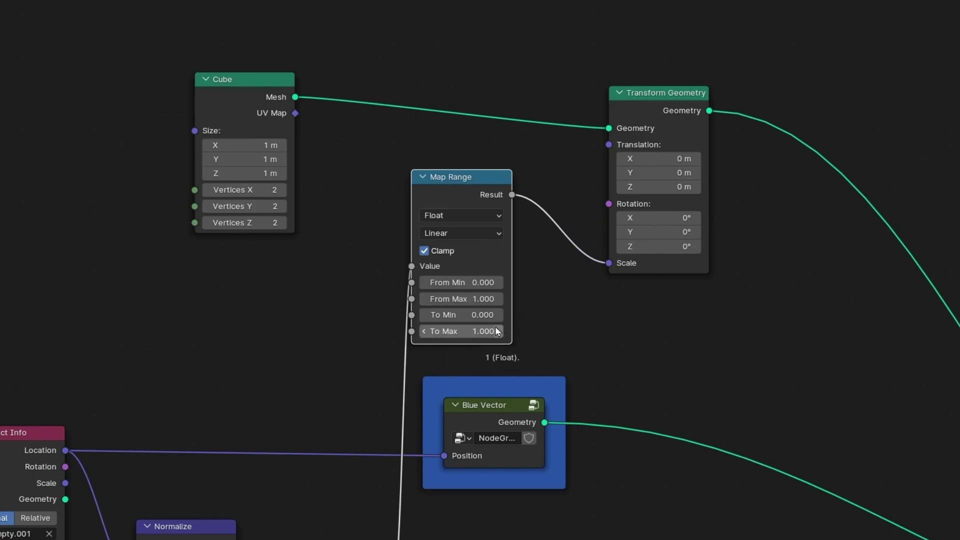
Restore the split layout and move the blue empty above the origin, then beside the red empty, to test the remapped cube scale.
key("ctrl+alt+space")
left_click_drag(557, 216, 417, 158)
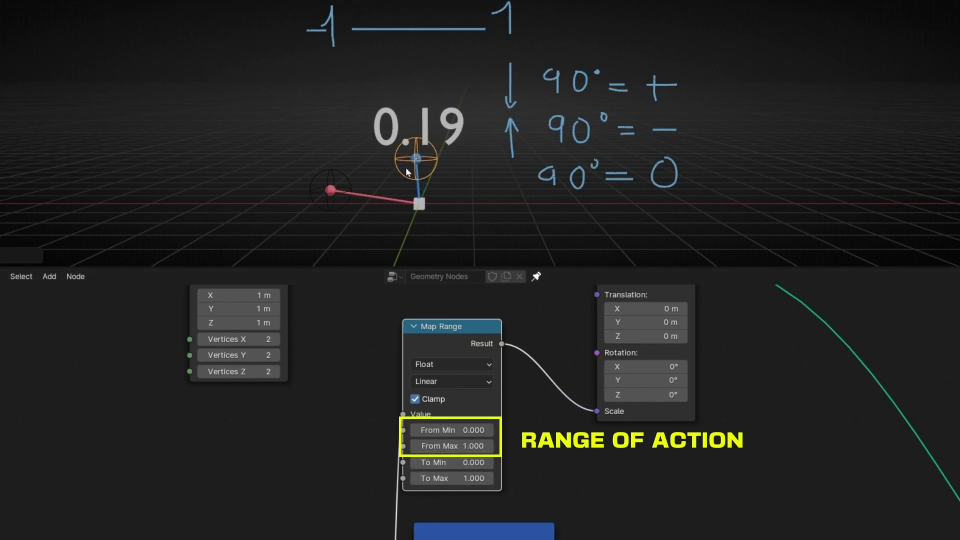
left_click_drag(416, 159, 289, 187)
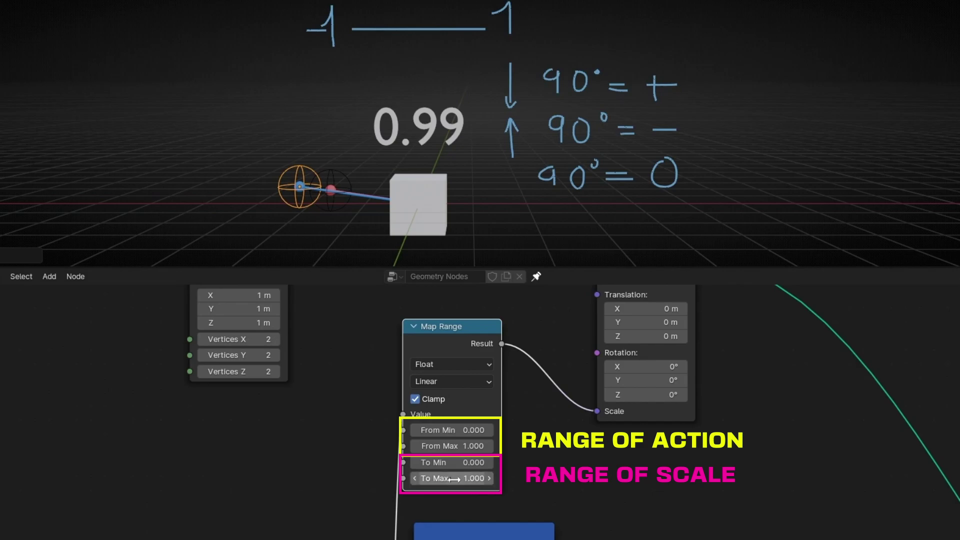
Raise the Map Range node's To Max value to 5 to enlarge the cube's maximum scale.
left_click_drag(454, 479, 495, 479)
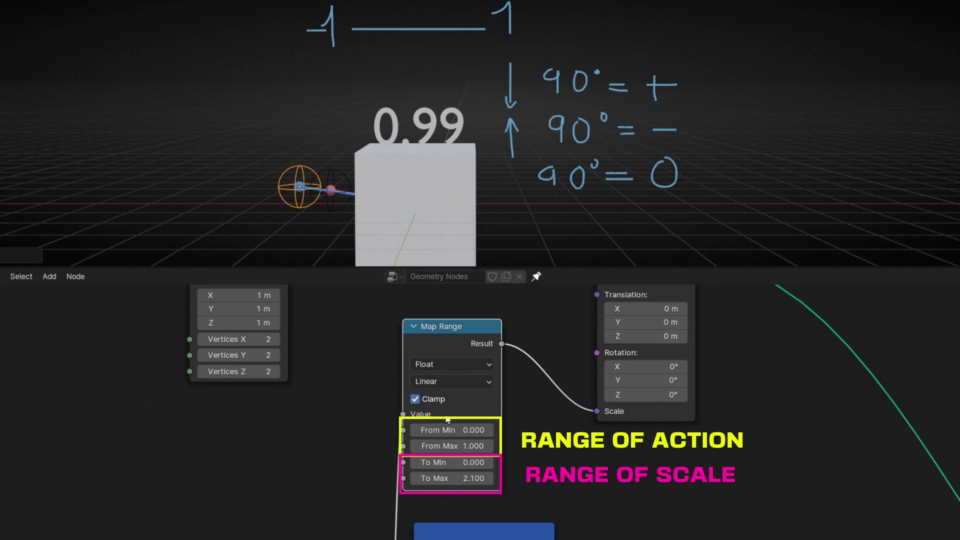
left_click(449, 478)
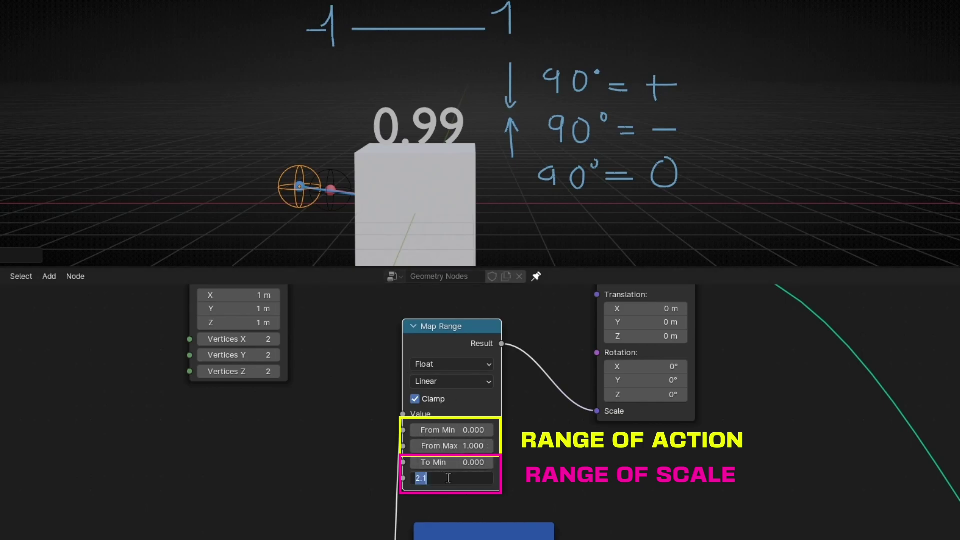
type("5")
key("Return")
scroll(407, 196, "down", 5)
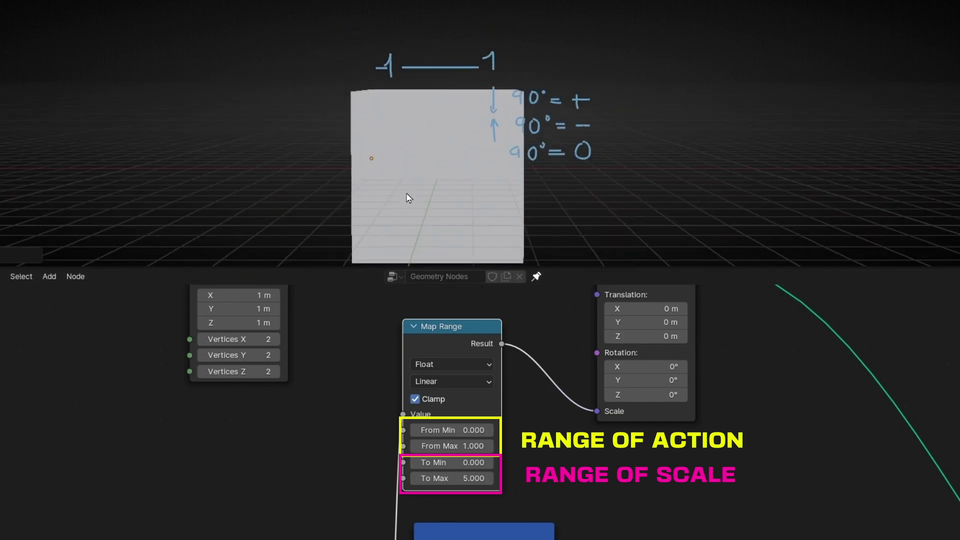
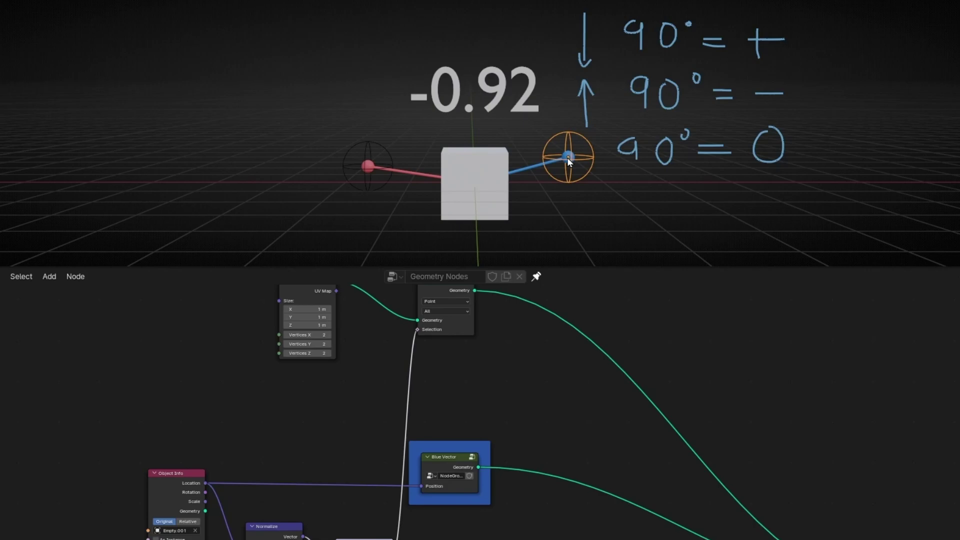
Move the blue empty around the side opposite the red empty to test the Delete Geometry node driven by the Dot Product value.
left_click_drag(569, 160, 533, 130)
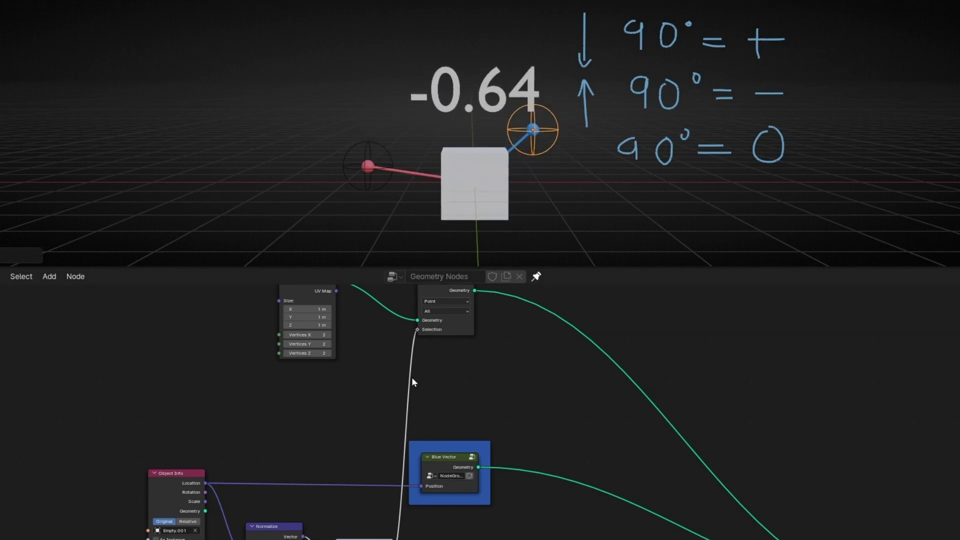
scroll(412, 377, "up", 2)
middle_click_drag(412, 285, 444, 460)
scroll(468, 440, "up", 6)
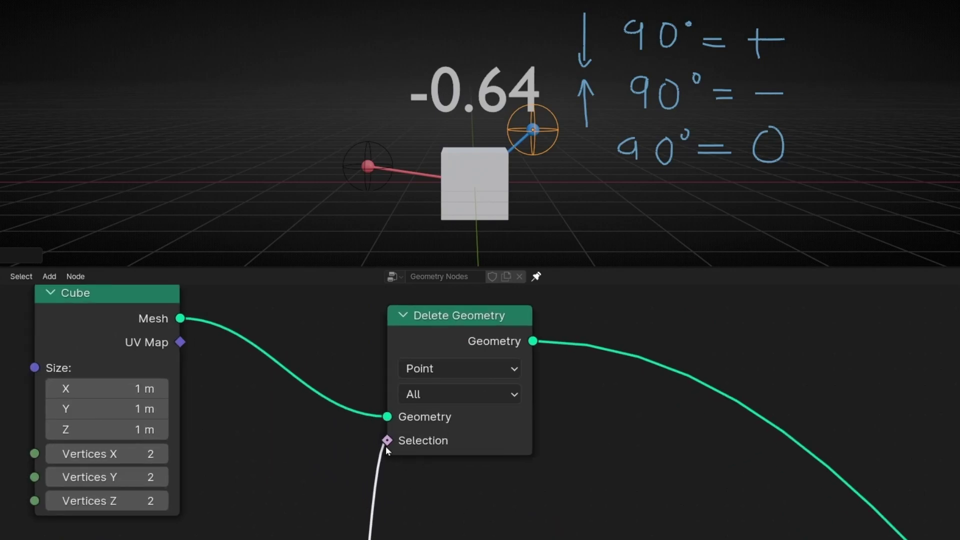
mouse_move(386, 446)
left_click_drag(533, 128, 525, 163)
scroll(439, 505, "down", 1)
middle_click_drag(440, 505, 490, 389)
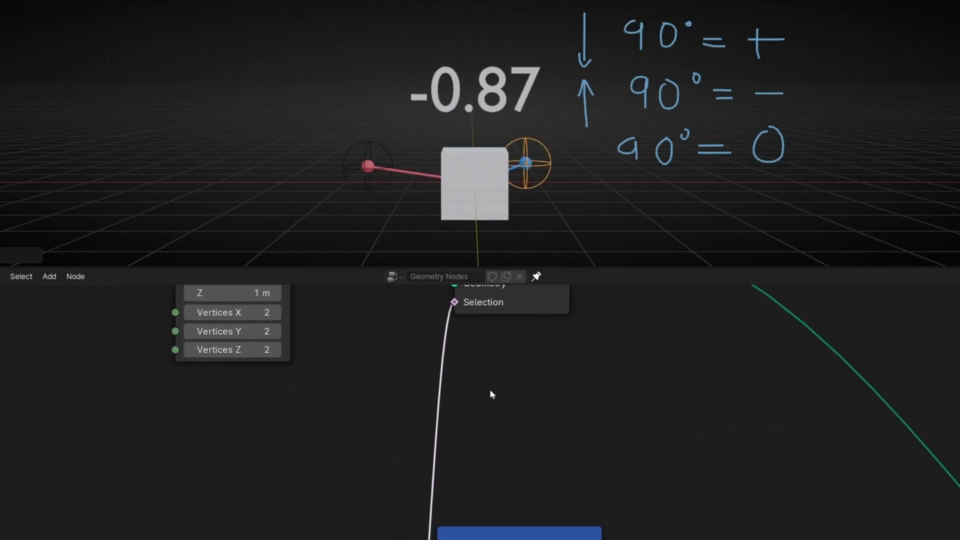
Insert a Math node set to Greater Than on the link between the Dot Product value and the Delete Geometry Selection input.
key("shift+a")
type("ma")
key("Return")
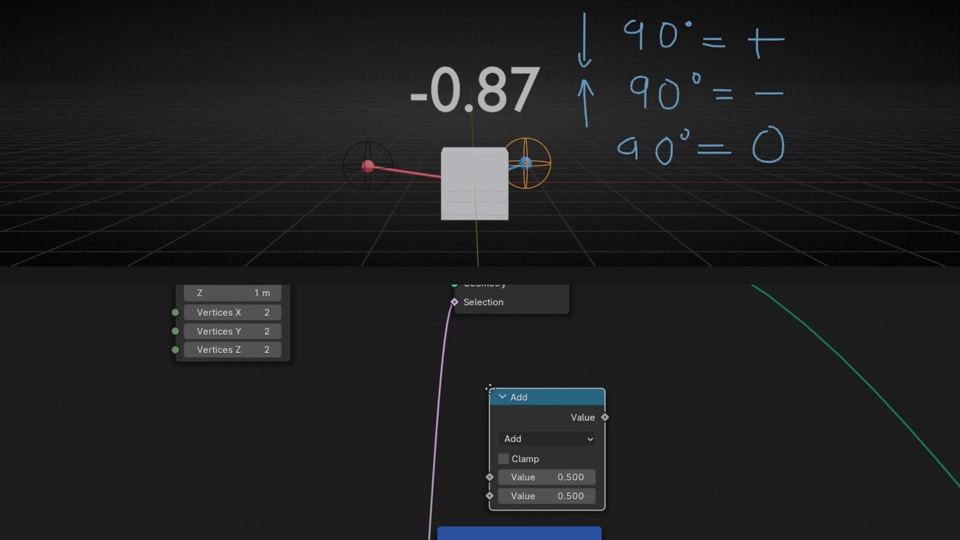
left_click(410, 344)
left_click(506, 397)
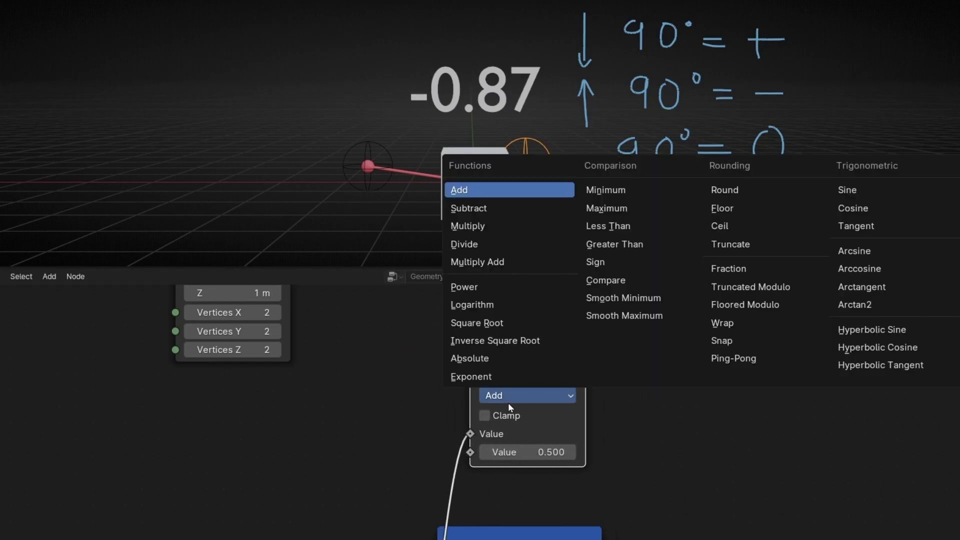
left_click(620, 246)
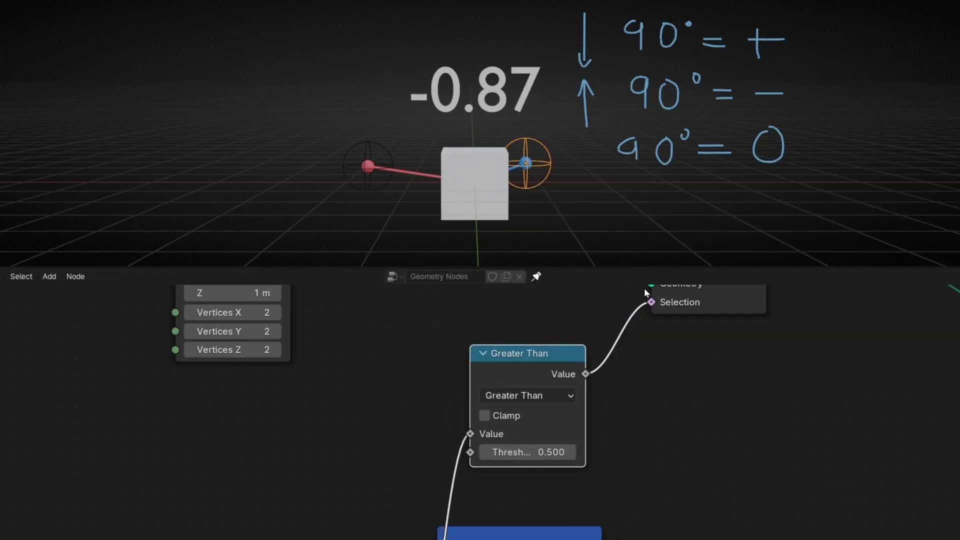
middle_click_drag(670, 362, 513, 396)
left_click_drag(363, 385, 309, 347)
middle_click_drag(442, 407, 553, 393)
Move the blue empty beside the red empty to test the deletion, and reposition the Greater Than node nearer the Delete Geometry node.
key("g")
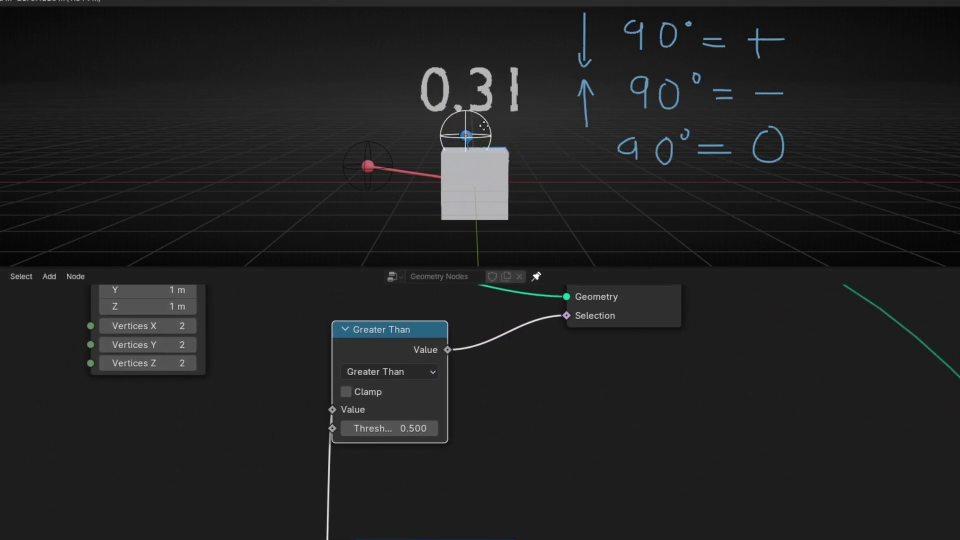
left_click(393, 144)
scroll(475, 375, "down", 1)
scroll(475, 371, "down", 2)
middle_click_drag(475, 371, 442, 429)
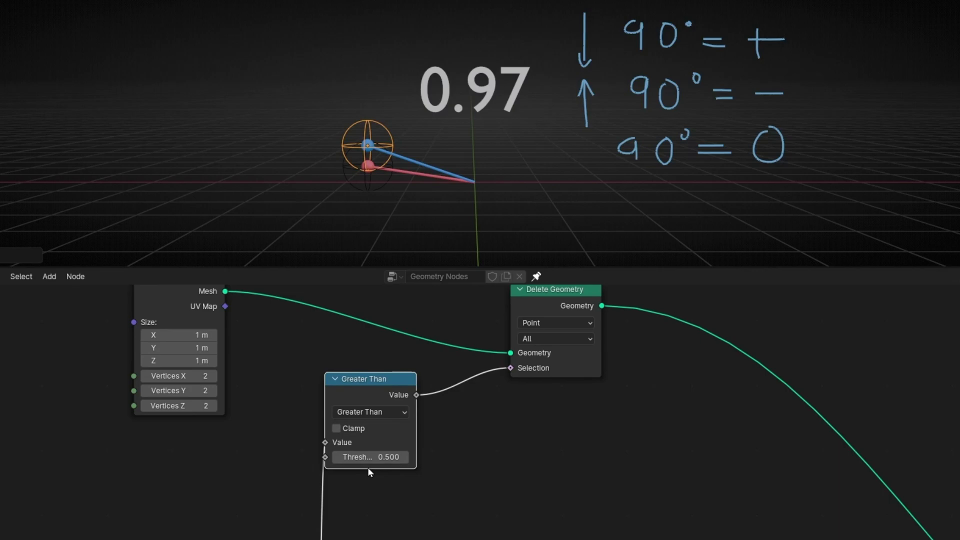
key("g")
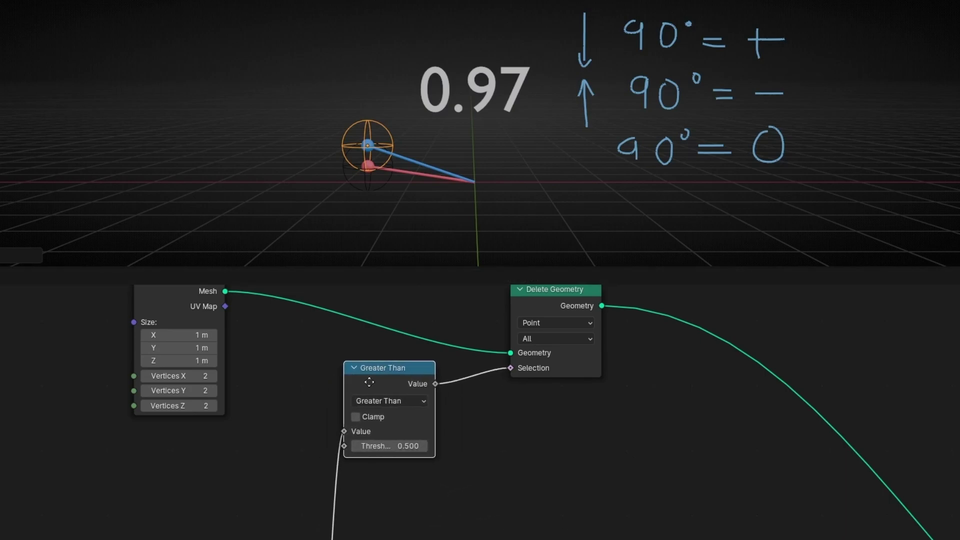
left_click(381, 382)
scroll(437, 470, "down", 2)
middle_click_drag(443, 472, 339, 513)
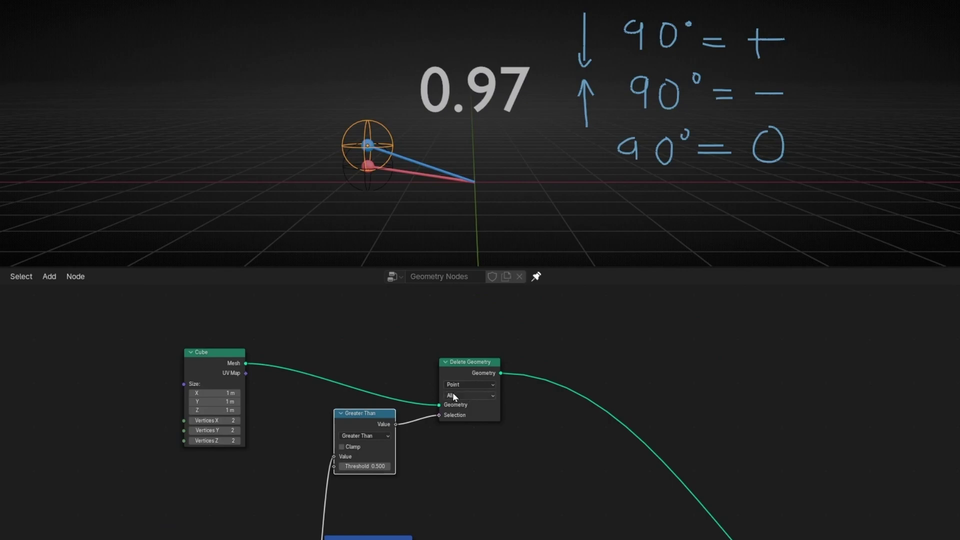
scroll(453, 394, "up", 3)
middle_click_drag(398, 420, 456, 452)
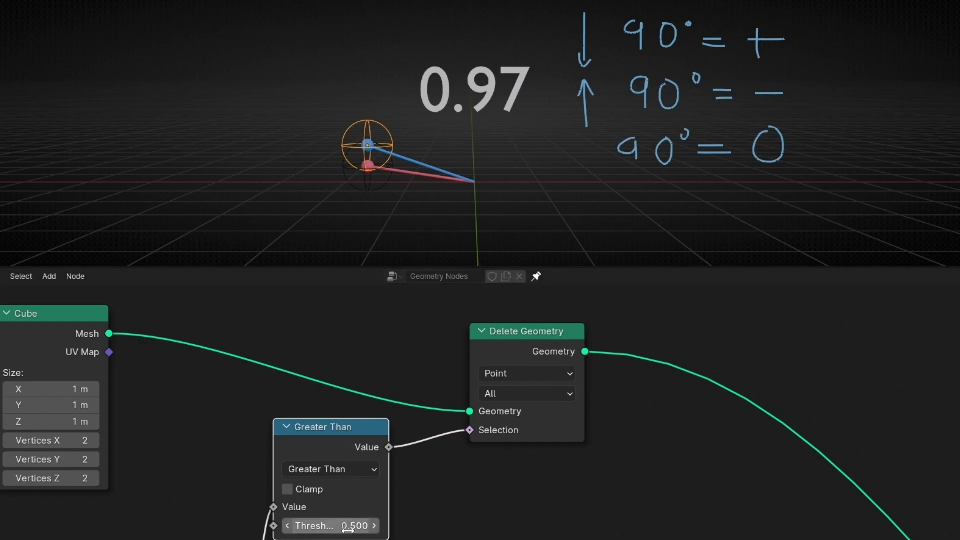
Move the blue empty above the origin, back toward the red empty, and to the opposite side to test the 0.5 threshold.
key("g")
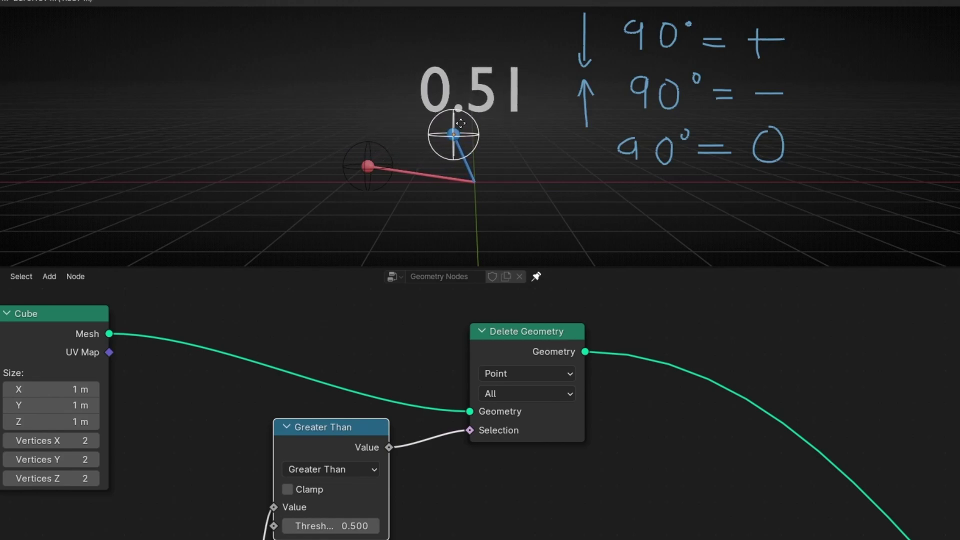
left_click(470, 123)
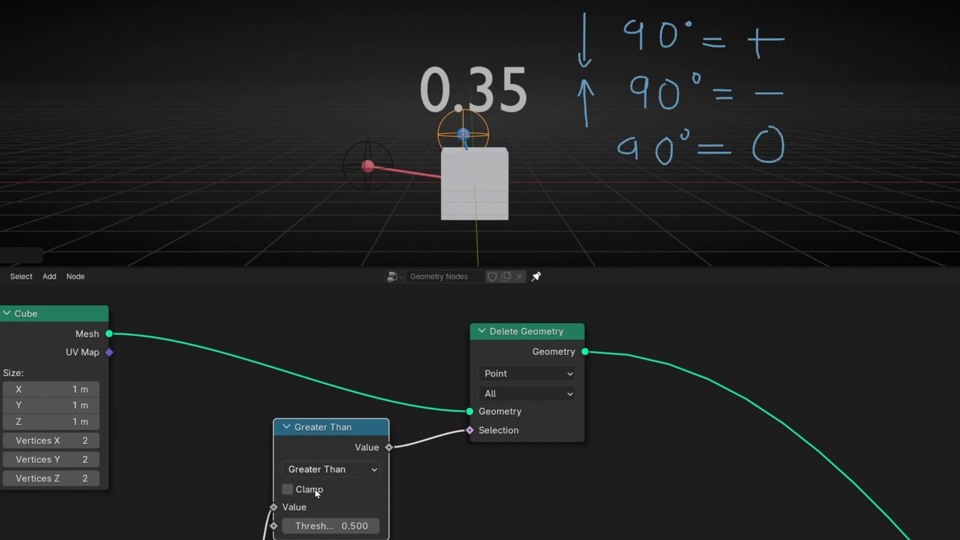
key("g")
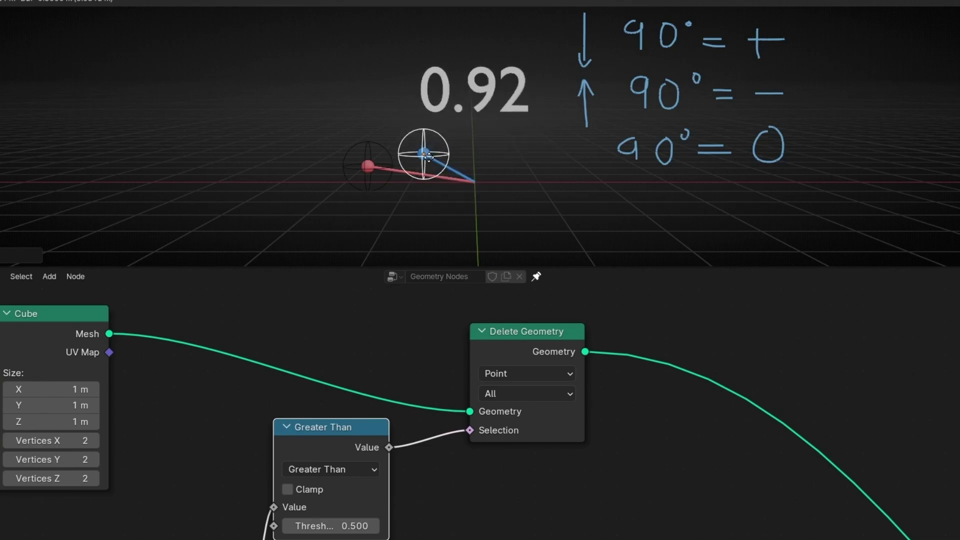
left_click(428, 156)
key("g")
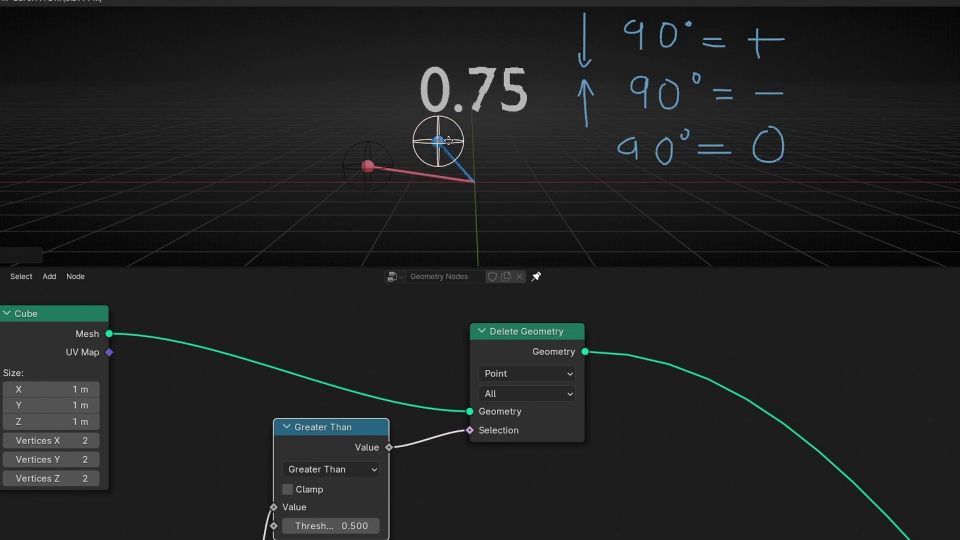
left_click(534, 153)
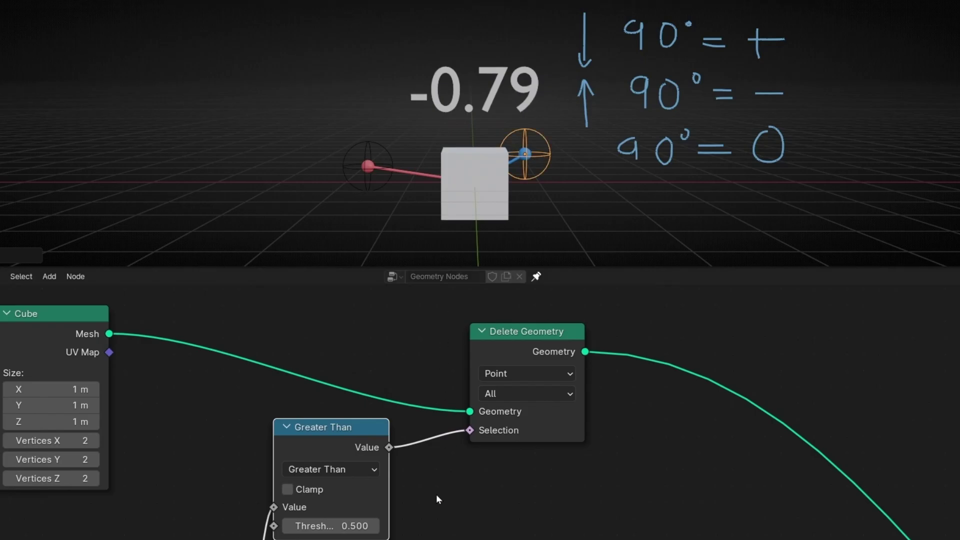
Change the Math node's operation to Less Than and move the blue empty to just past perpendicular above the origin.
left_click(344, 470)
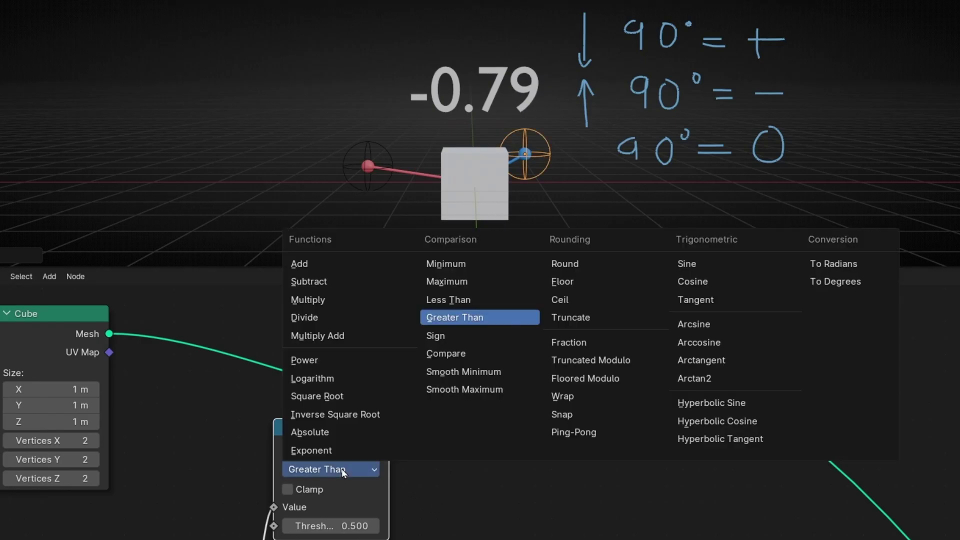
left_click(493, 301)
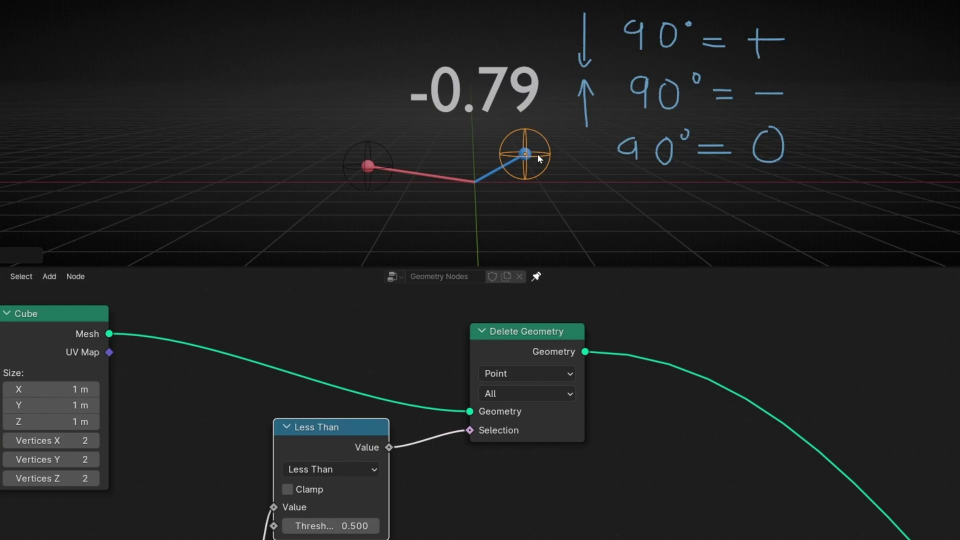
key("g")
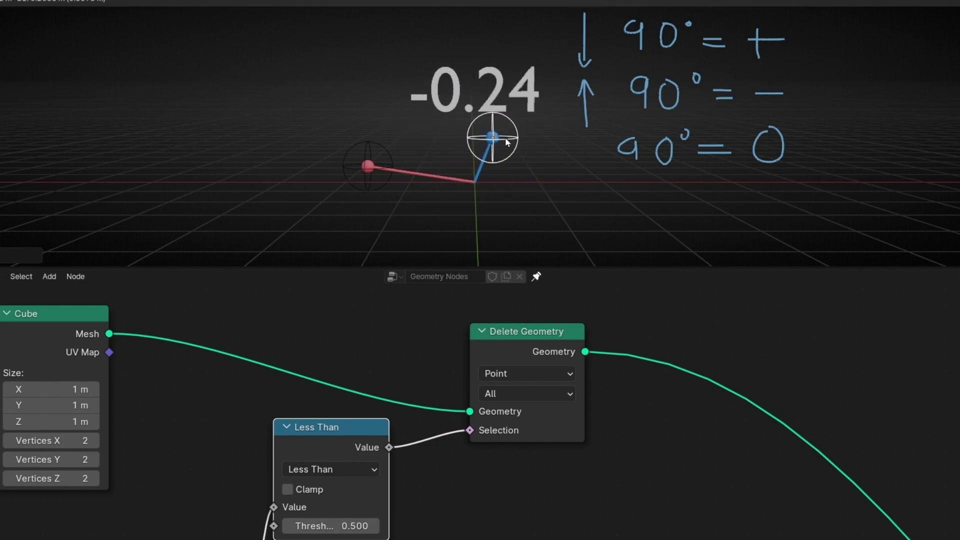
left_click(506, 142)
Set the Less Than threshold to 0 and move the blue empty to the red empty's side to test the cube's deletion.
double_click(330, 526)
type("0")
key("Return")
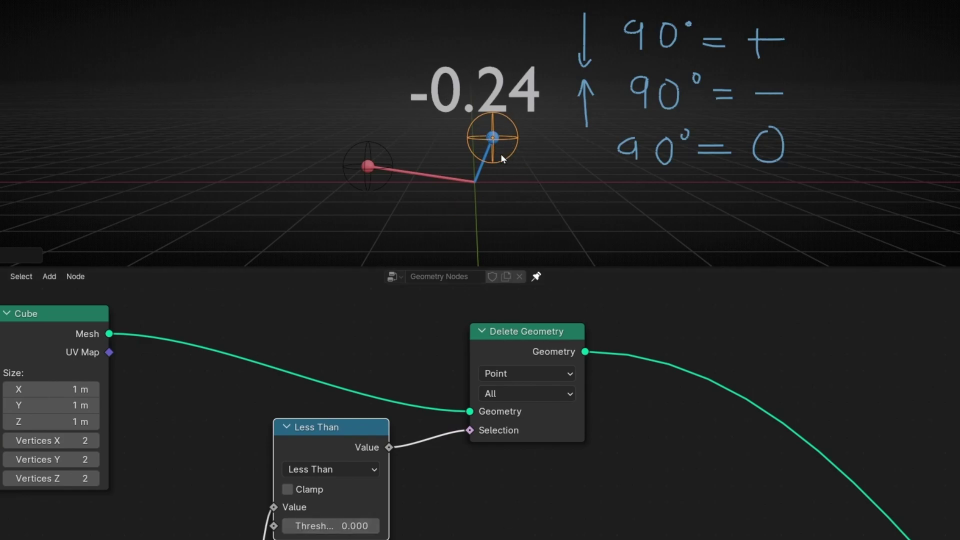
key("g")
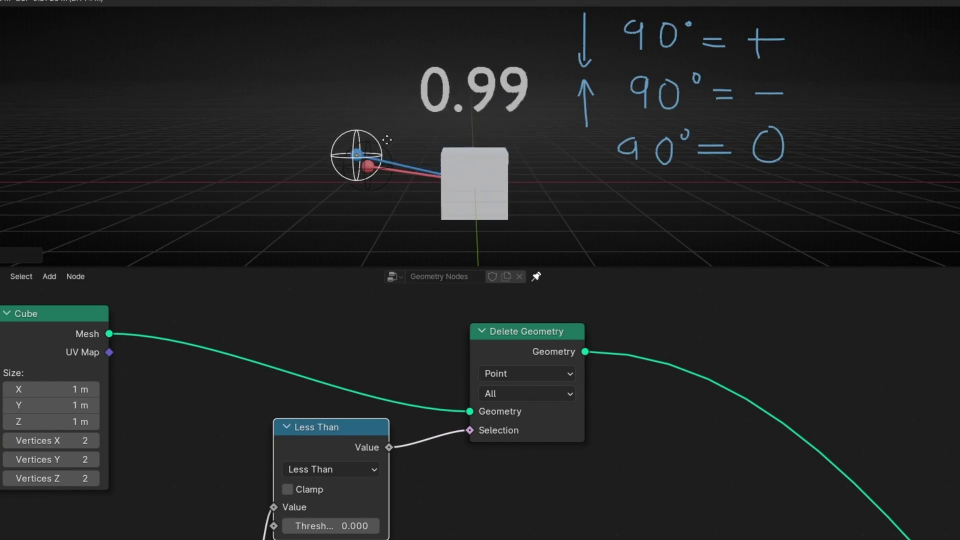
left_click(442, 121)
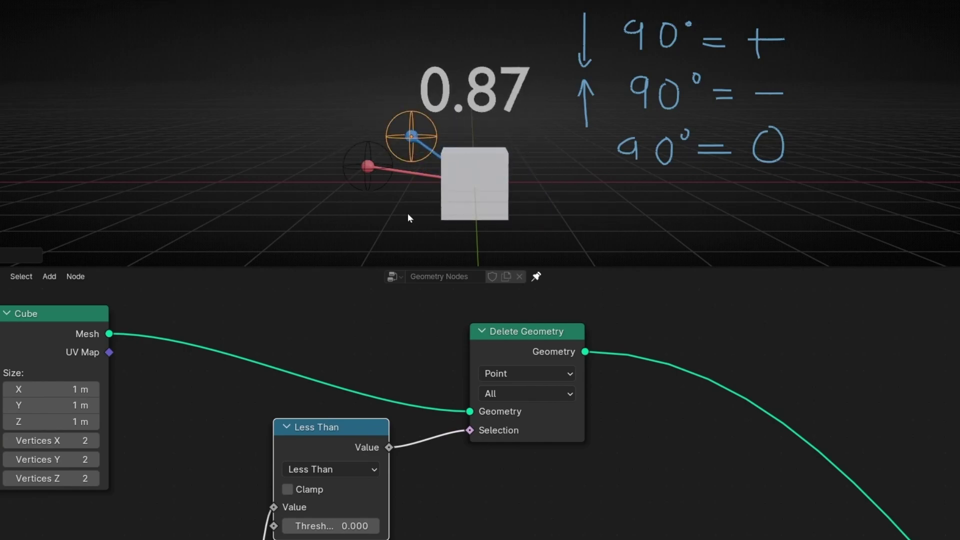
middle_click_drag(466, 518, 398, 480)
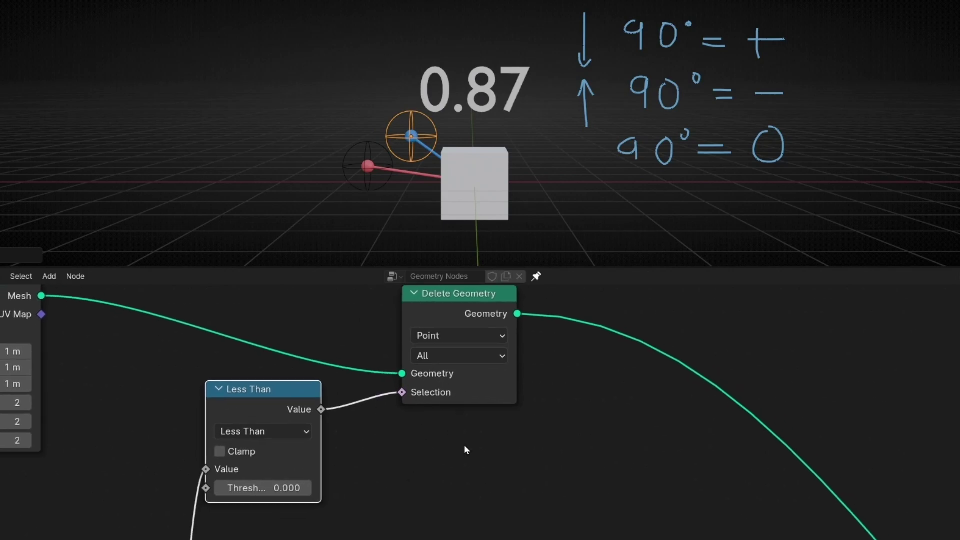
middle_click_drag(465, 450, 429, 474)
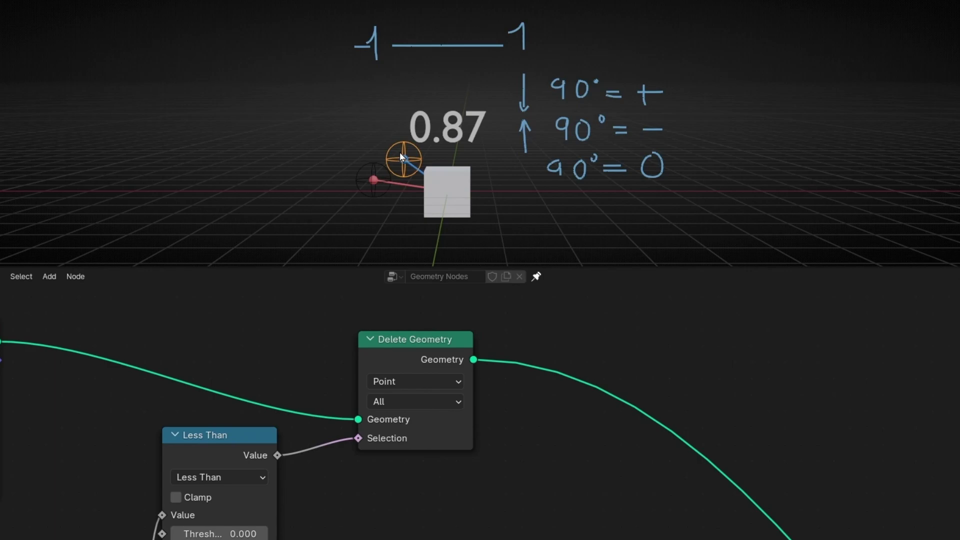
Replace the Cube node with an Ico Sphere of 3 subdivisions, connecting its Mesh output to the Delete Geometry node's Geometry input.
scroll(523, 346, "down", 2)
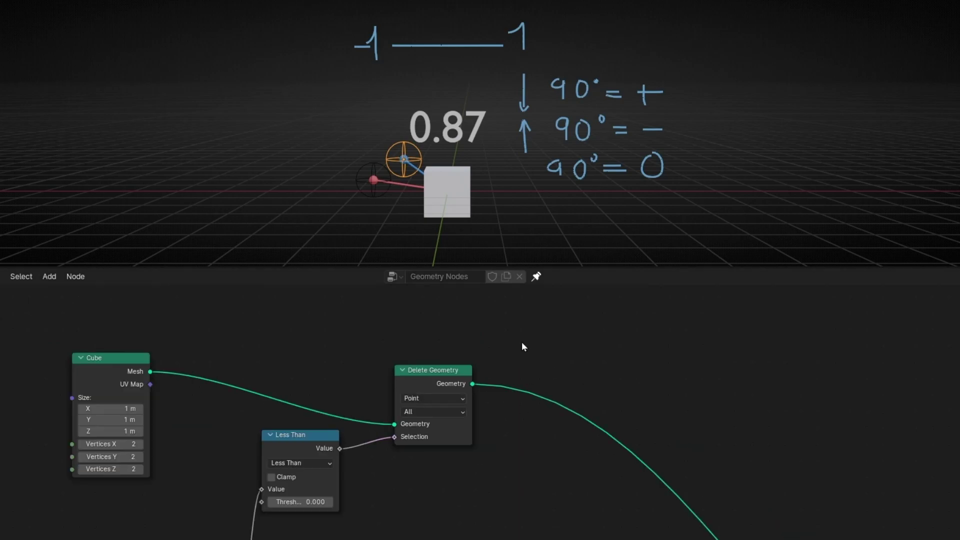
left_click(129, 369)
key("x")
key("shift+a")
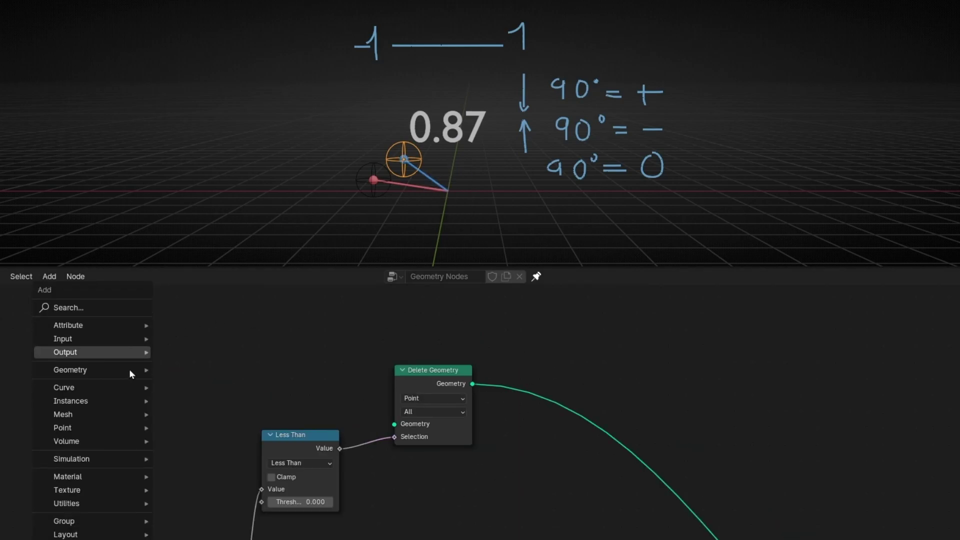
type("i")
key("Return")
left_click(129, 369)
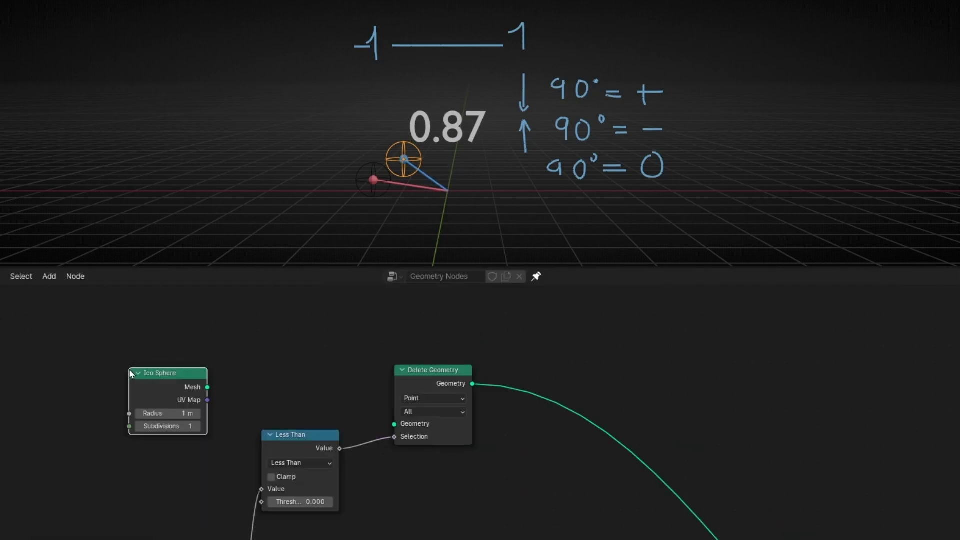
left_click_drag(207, 388, 396, 424)
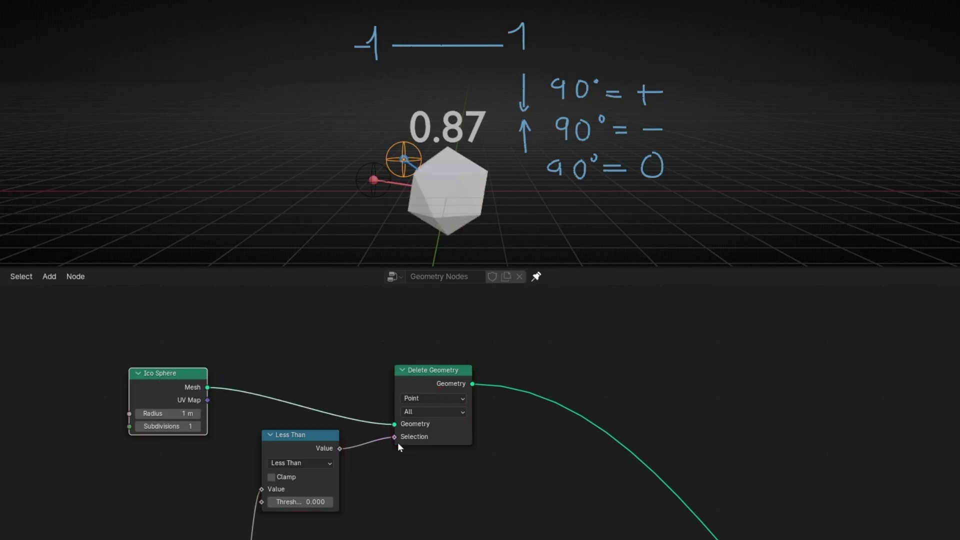
left_click(198, 425)
left_click(198, 425)
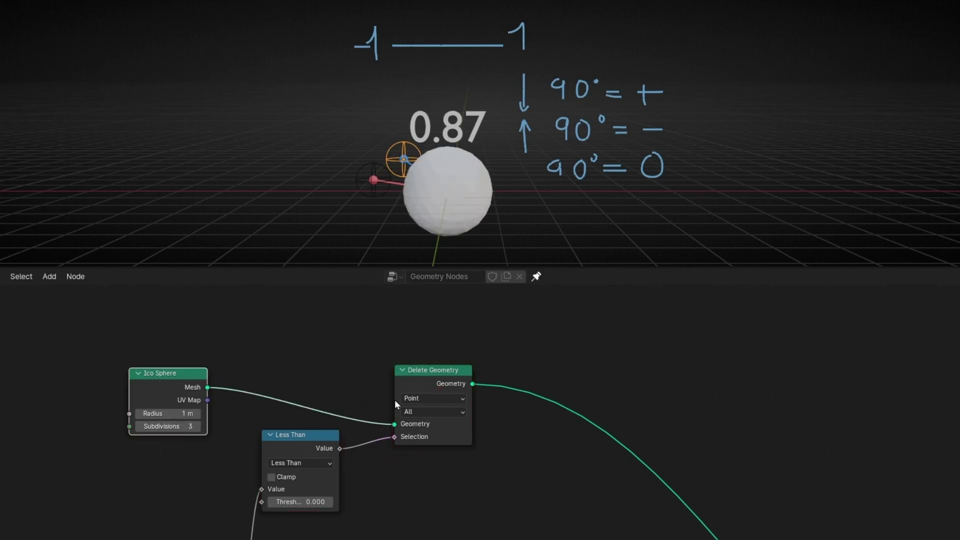
Delete the Red Vector group node, the Object Info node that fed it, and the red vector's empty in the viewport.
middle_click_drag(427, 471, 442, 325)
left_click(473, 480)
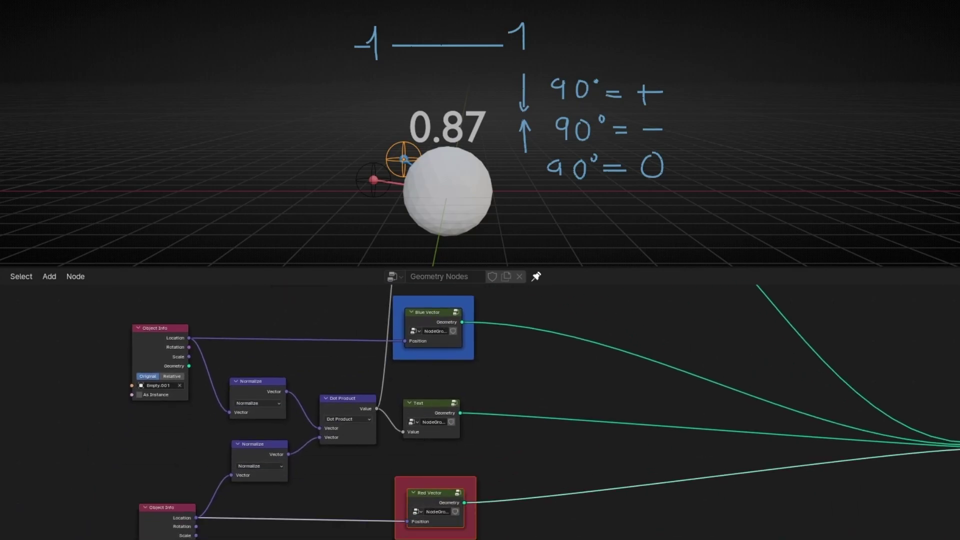
key("x")
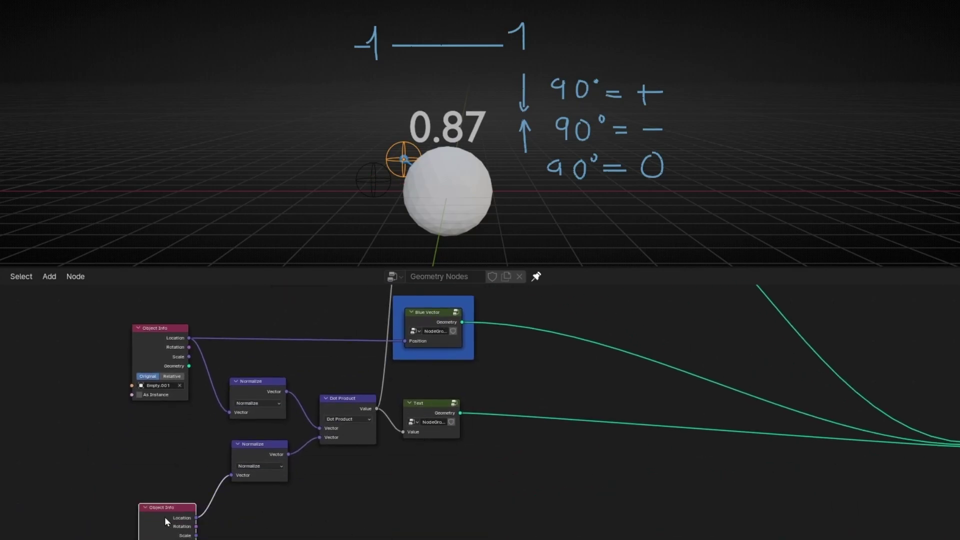
key("x")
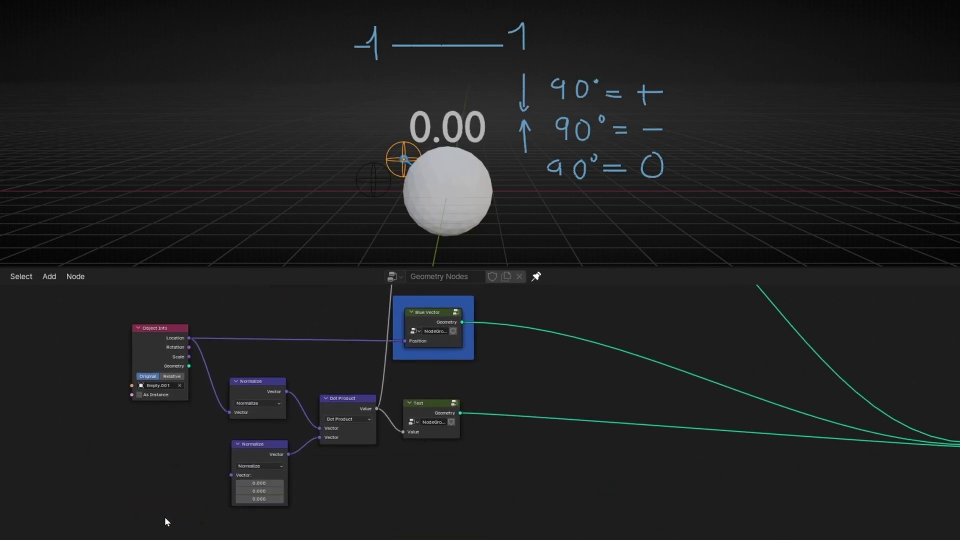
left_click(367, 195)
Move the blue empty up and away from the sphere, on the side where the red empty was.
left_click(392, 161)
key("g")
left_click(382, 161)
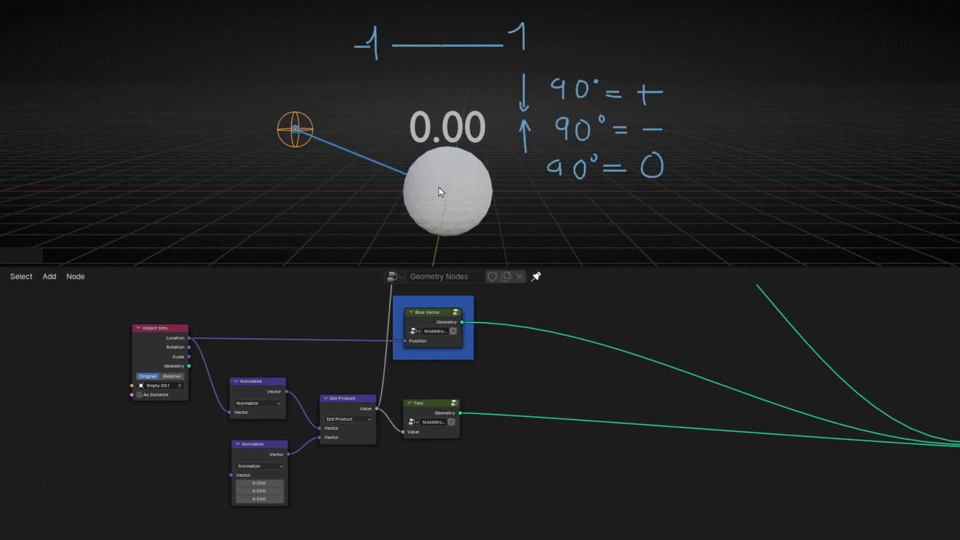
Erase the handwritten annotations about the dot product range and the 90° sign rules from the 3D viewport.
middle_click_drag(317, 381, 339, 418)
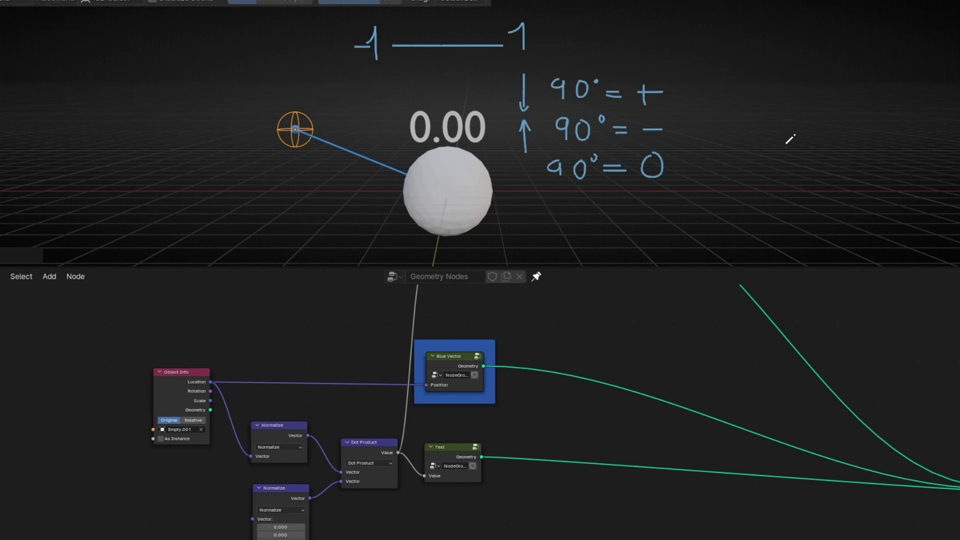
mouse_move(786, 143)
left_mouse_down("ctrl")
mouse_move(460, 84)
mouse_move(490, 109)
left_mouse_up("ctrl")
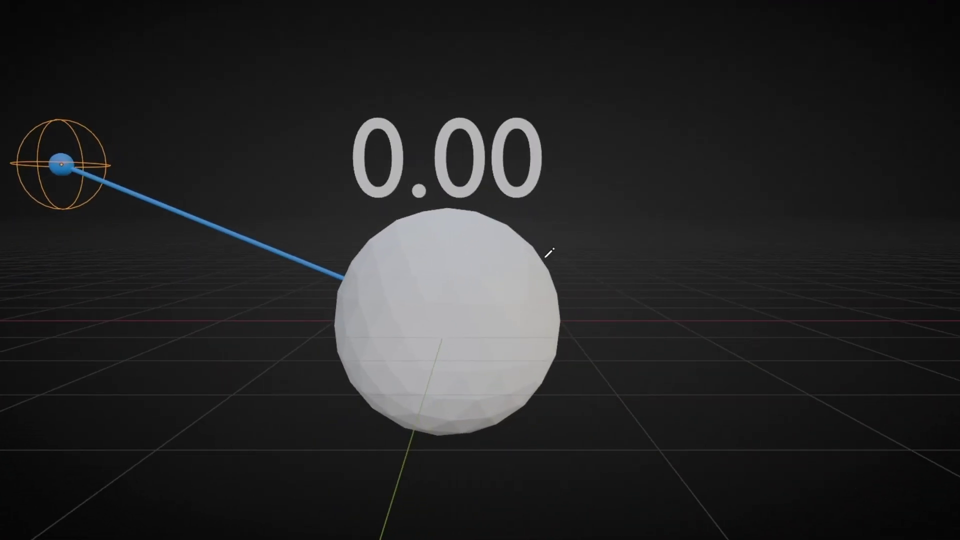
Draw annotation lines radiating outward from the ico sphere's surface all around it to illustrate the directions of its normals.
left_click_drag(531, 259, 671, 187)
left_click_drag(551, 308, 670, 308)
left_click_drag(737, 299, 744, 304)
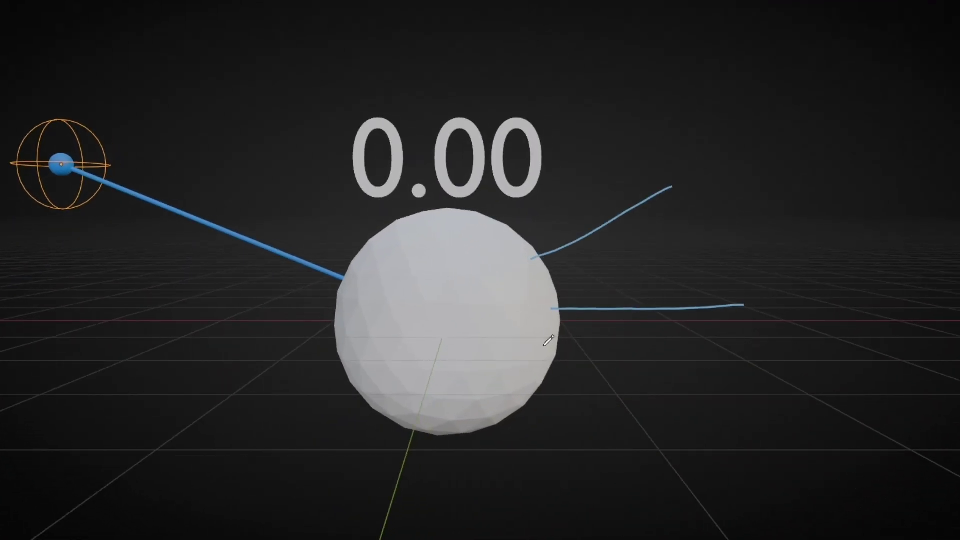
left_click_drag(539, 369, 700, 444)
left_click_drag(485, 414, 487, 501)
left_click_drag(418, 422, 375, 519)
left_click_drag(363, 394, 239, 440)
left_click_drag(338, 343, 218, 324)
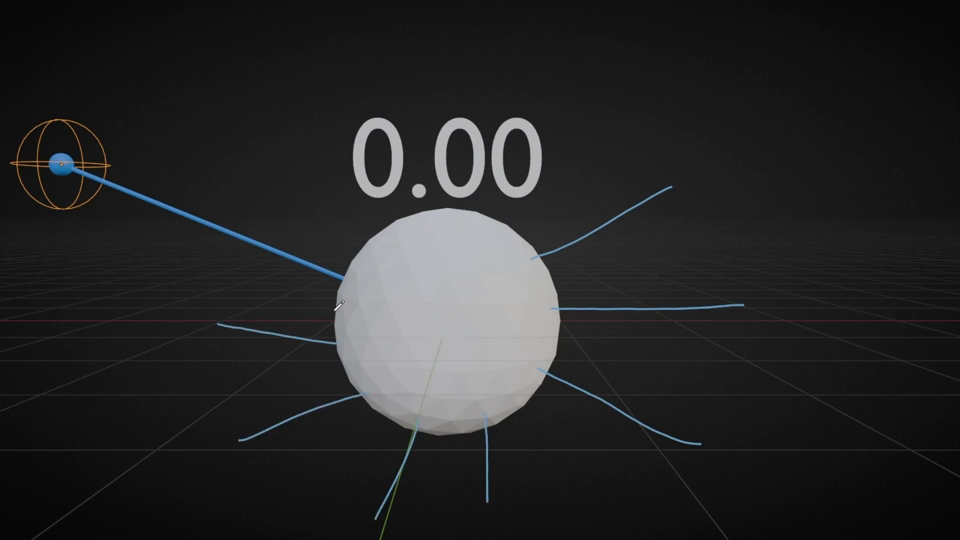
left_click_drag(378, 248, 287, 180)
left_click_drag(440, 229, 430, 107)
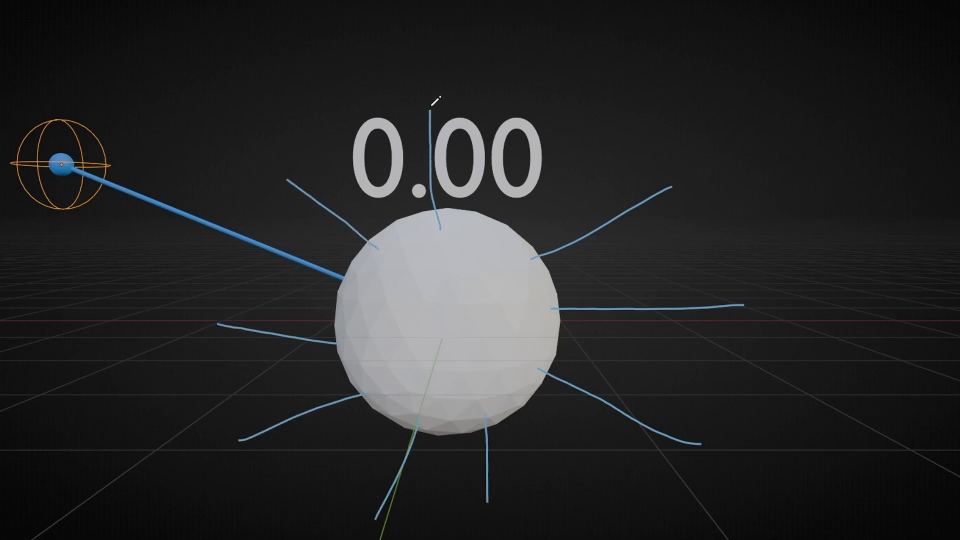
left_click_drag(490, 233, 522, 115)
Mark the sphere's centre and circle the blue empty with annotation strokes, and erase all the annotations from the viewport.
left_click_drag(454, 316, 449, 323)
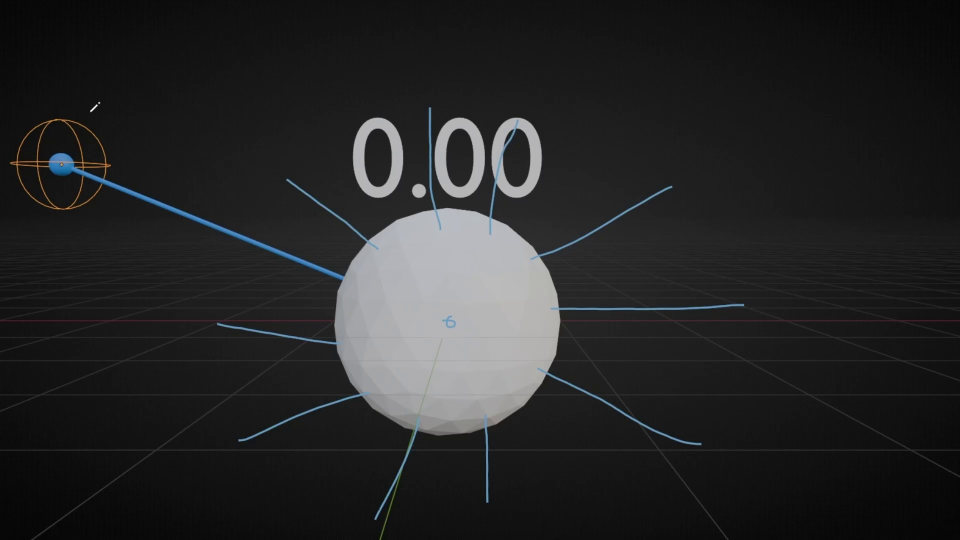
mouse_move(94, 103)
left_mouse_down()
mouse_move(48, 116)
mouse_move(112, 121)
mouse_move(45, 115)
left_mouse_up()
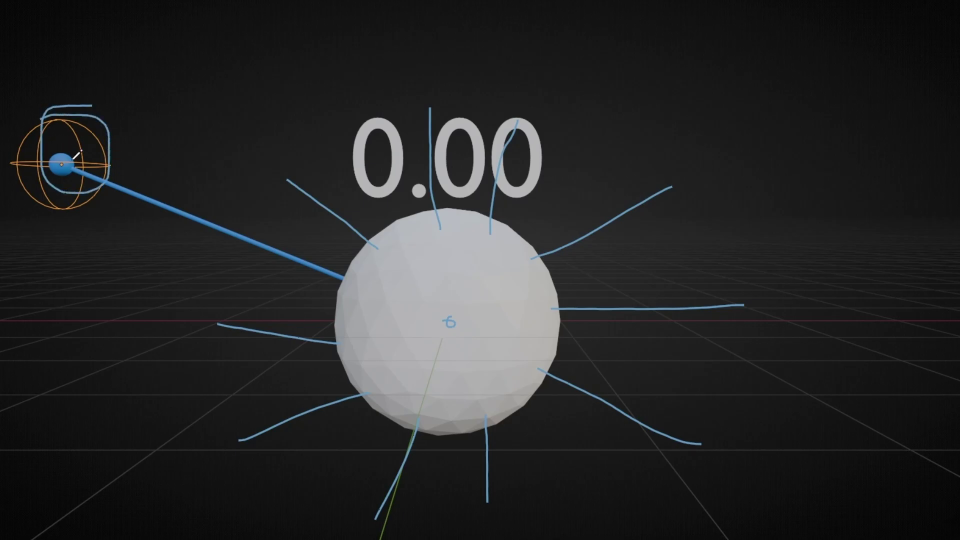
mouse_move(327, 270)
left_mouse_down()
mouse_move(332, 253)
mouse_move(360, 244)
left_mouse_up()
mouse_move(293, 225)
left_mouse_down()
mouse_move(293, 243)
mouse_move(312, 251)
left_mouse_up()
mouse_move(390, 190)
left_mouse_down("ctrl")
mouse_move(315, 153)
mouse_move(135, 215)
mouse_move(649, 215)
mouse_move(64, 86)
left_mouse_up("ctrl")
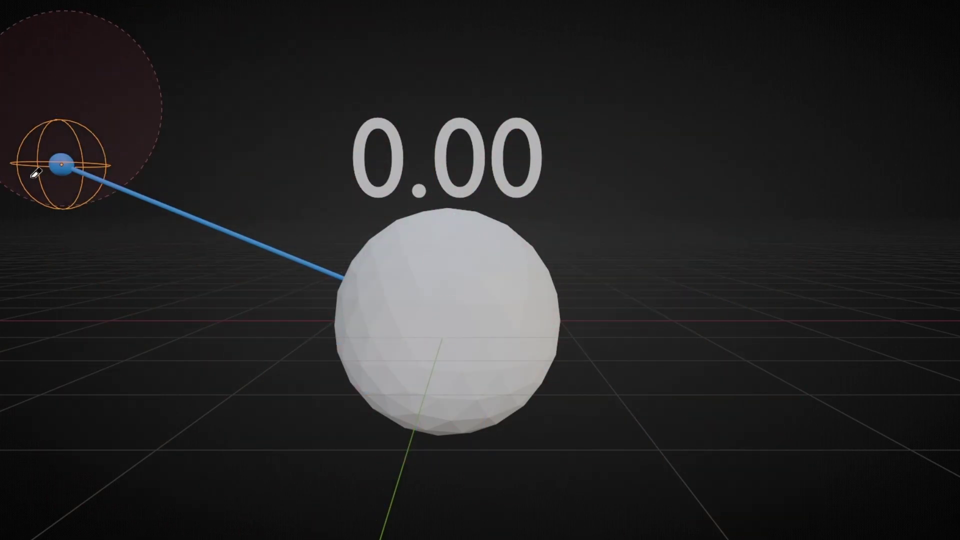
Add a Normal node to the node tree, below the Object Info node and beside the lower Normalize node.
key("ctrl+space")
scroll(475, 323, "down", 3)
middle_click_drag(353, 401, 443, 365)
scroll(380, 419, "up", 3)
middle_click_drag(332, 454, 376, 534)
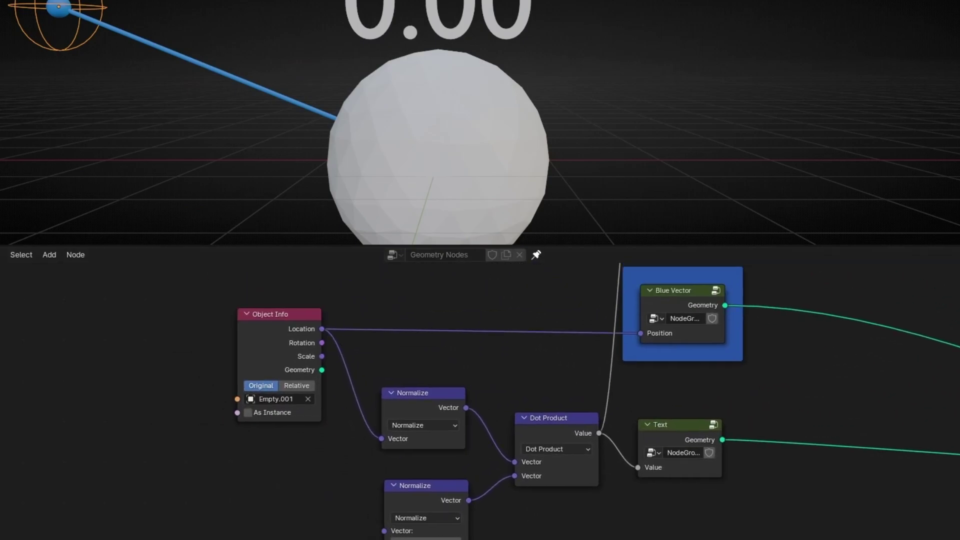
middle_click_drag(236, 505, 233, 416)
key("shift+a")
type("n")
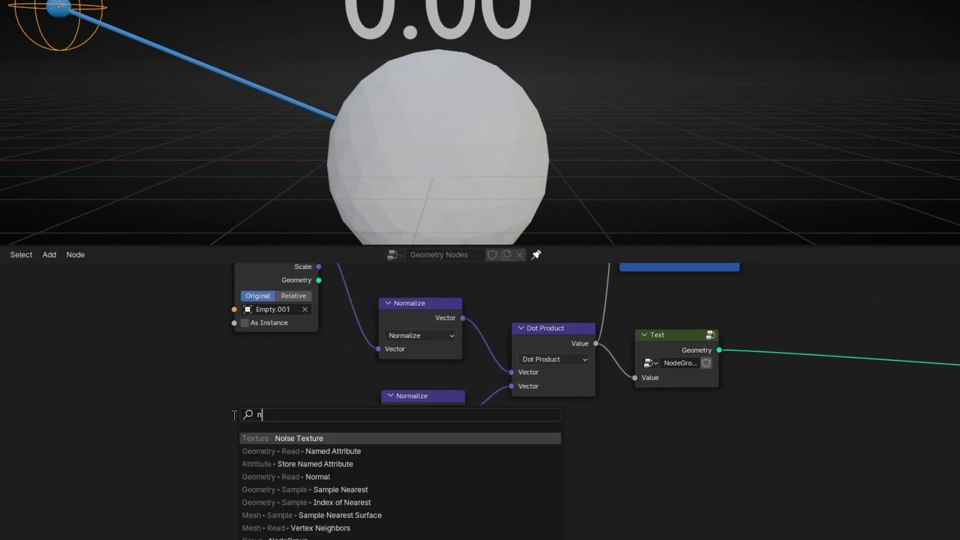
type("ormal")
key("Return")
left_click(233, 415)
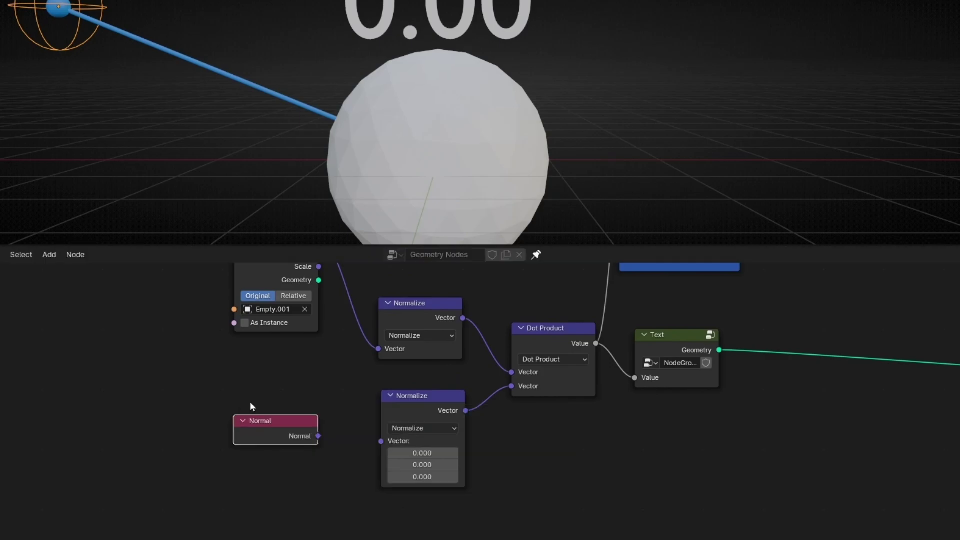
Connect the Normal node's output to the Vector input of the lower Normalize node.
scroll(280, 393, "down", 3)
middle_click_drag(467, 326, 304, 398)
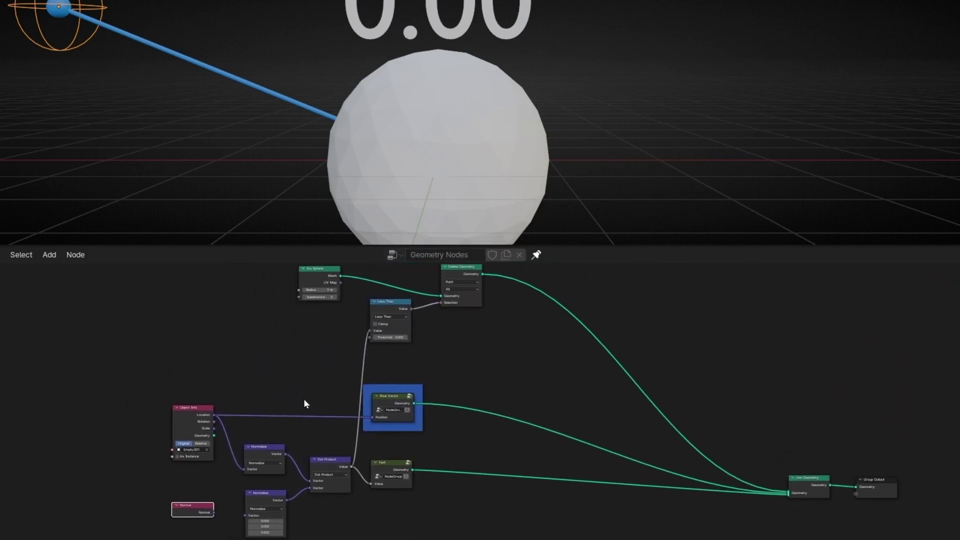
scroll(383, 377, "down", 2)
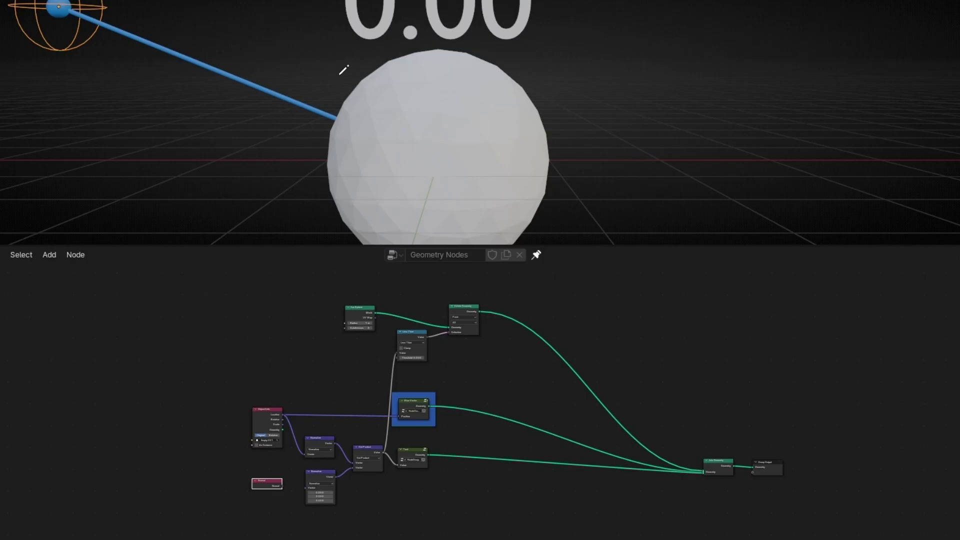
scroll(280, 440, "up", 4)
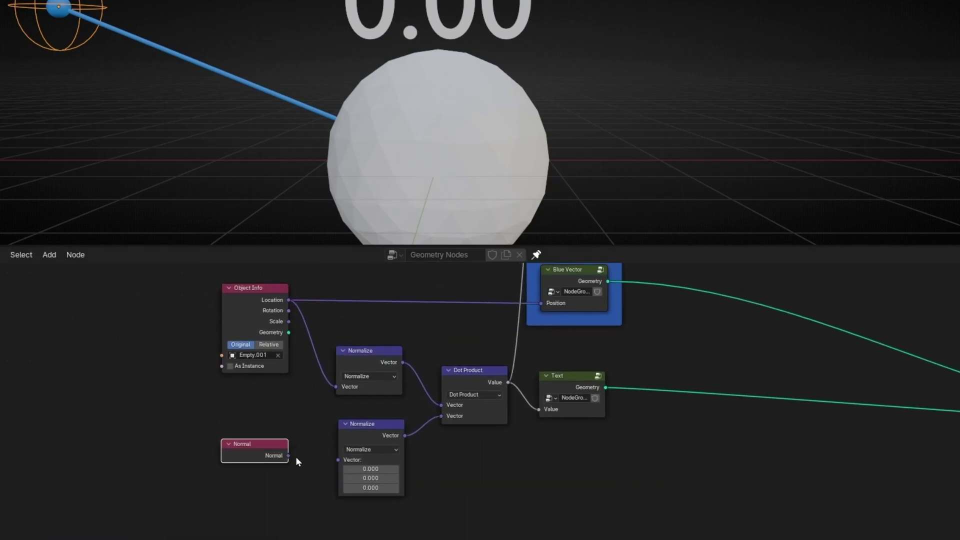
left_click_drag(288, 455, 338, 460)
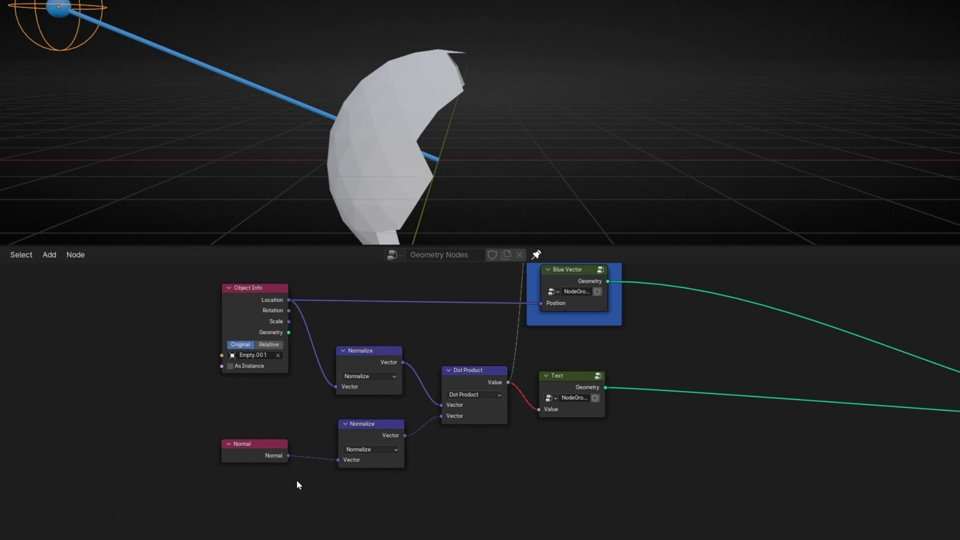
Remove the lower Normalize node, keeping Normal linked directly to the Dot Product, and move the Normal node closer to it.
left_click(361, 426)
key("ctrl+x")
left_click_drag(273, 445, 395, 440)
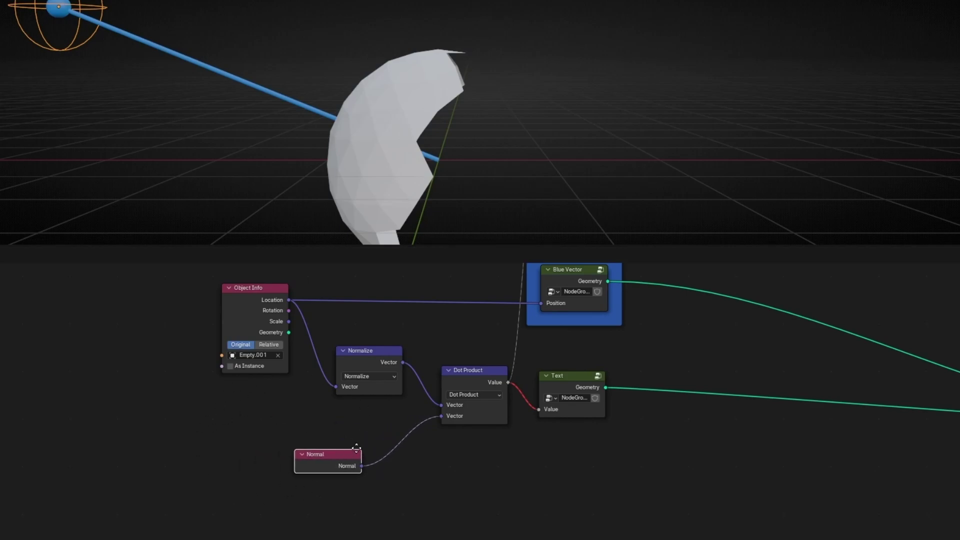
middle_click_drag(482, 462, 389, 507)
Annotate the viewport with a cross where the text number stood and lines pointing outward around the half-deleted sphere.
scroll(469, 105, "down", 4)
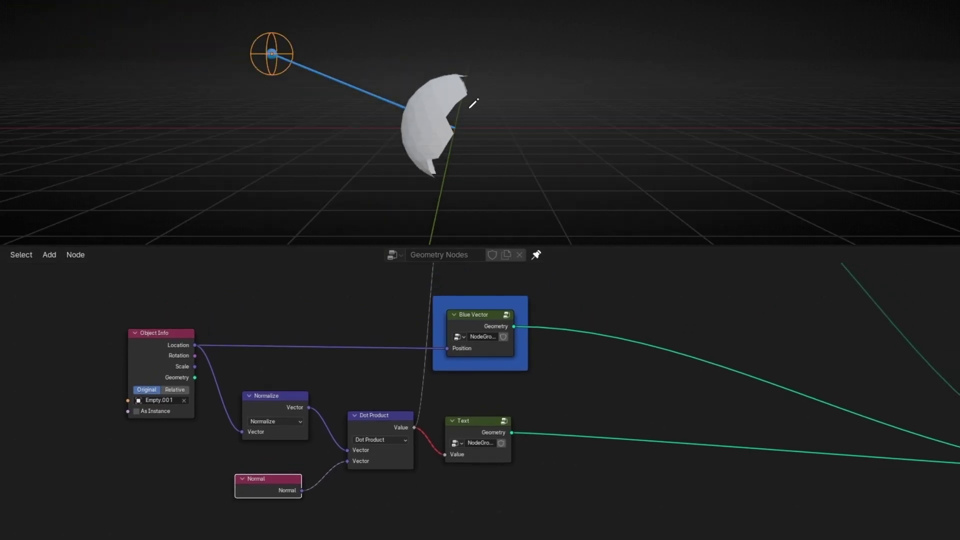
middle_click_drag(489, 108, 463, 144, "shift")
left_click_drag(470, 33, 425, 93)
left_click_drag(422, 44, 466, 75)
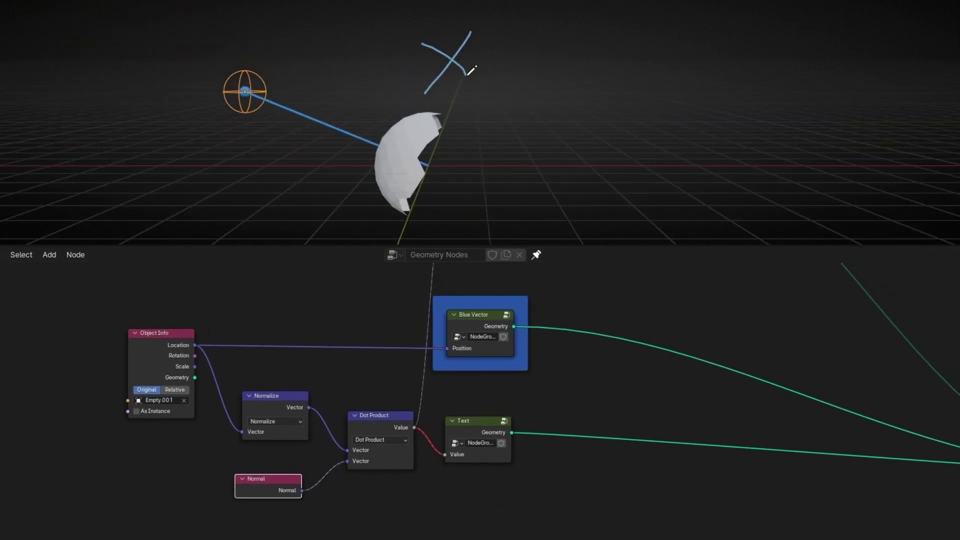
scroll(402, 445, "up", 2)
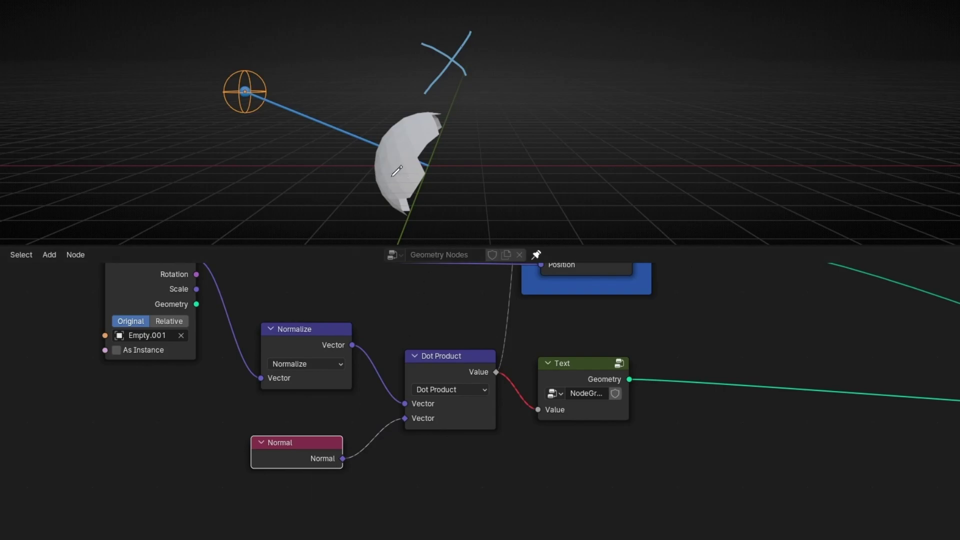
left_click_drag(390, 177, 270, 192)
left_click_drag(395, 196, 377, 219)
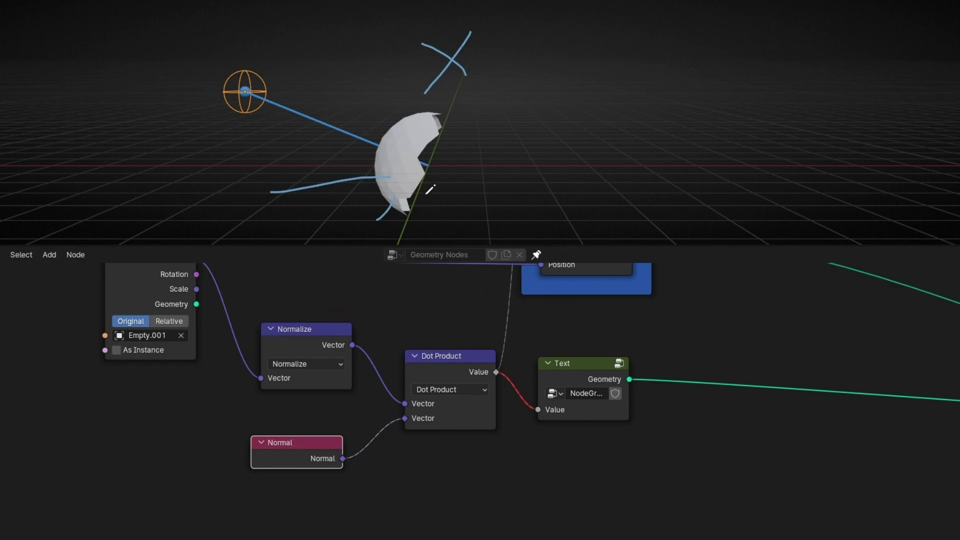
left_click_drag(429, 193, 431, 222)
left_click_drag(454, 183, 519, 227)
left_click_drag(493, 158, 523, 154)
left_click_drag(468, 121, 509, 99)
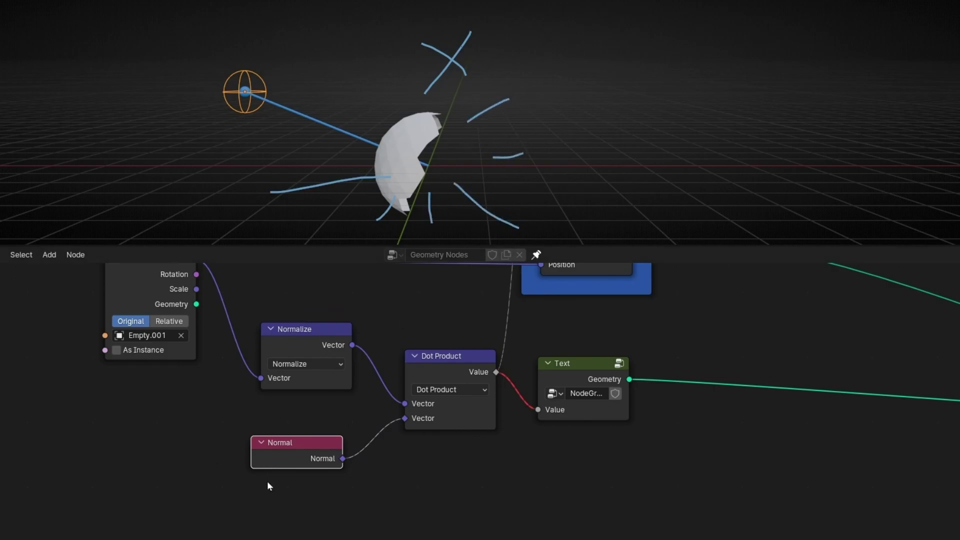
Disconnect the Dot Product's Value output from the Text node's Value input.
middle_click_drag(459, 443, 347, 491)
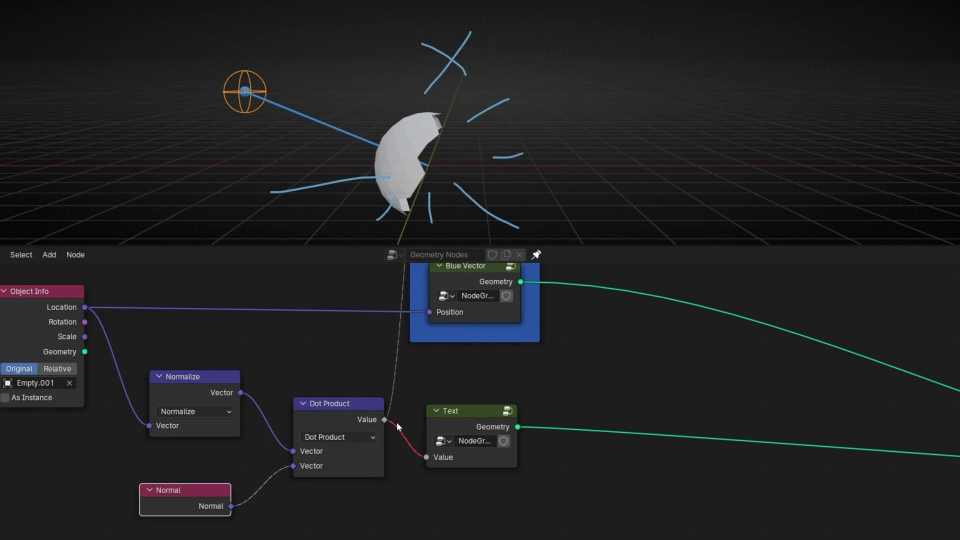
left_click_drag(426, 457, 378, 493)
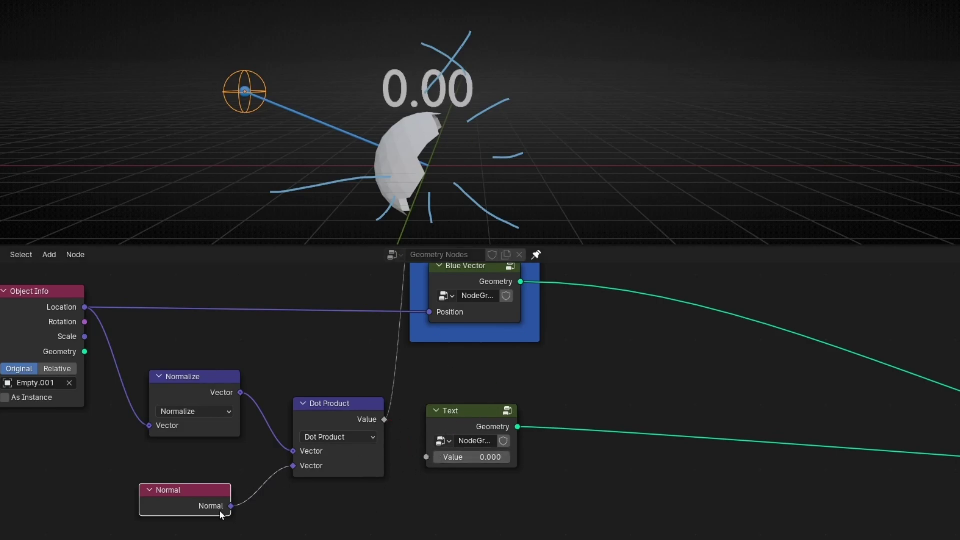
scroll(242, 515, "up", 2)
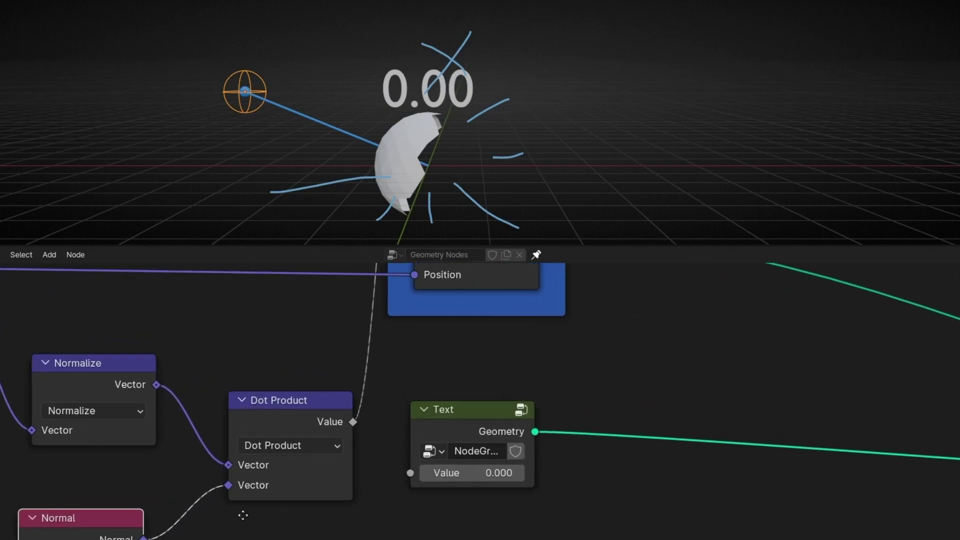
middle_click_drag(242, 515, 368, 424)
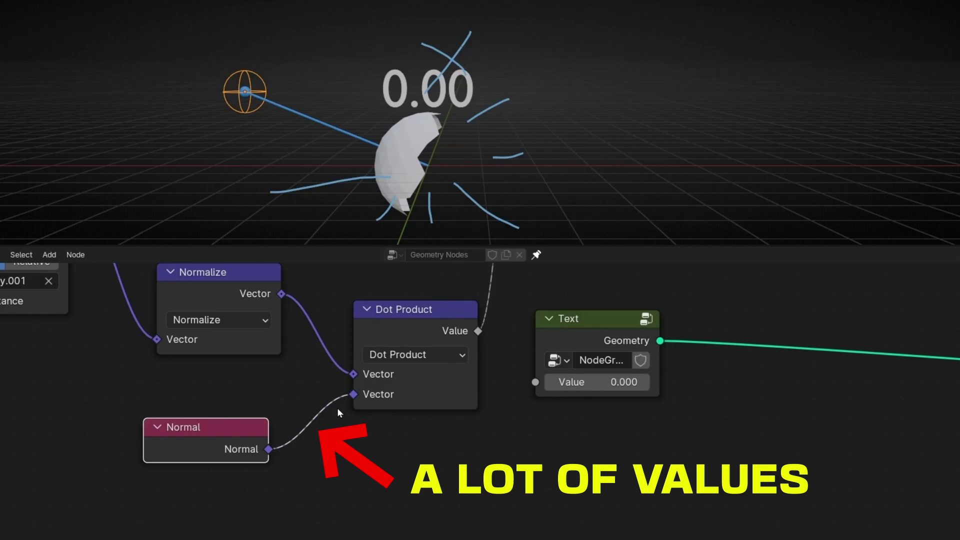
Inspect the Value to String setup inside the Text group, and delete the Text group node.
left_click(595, 332)
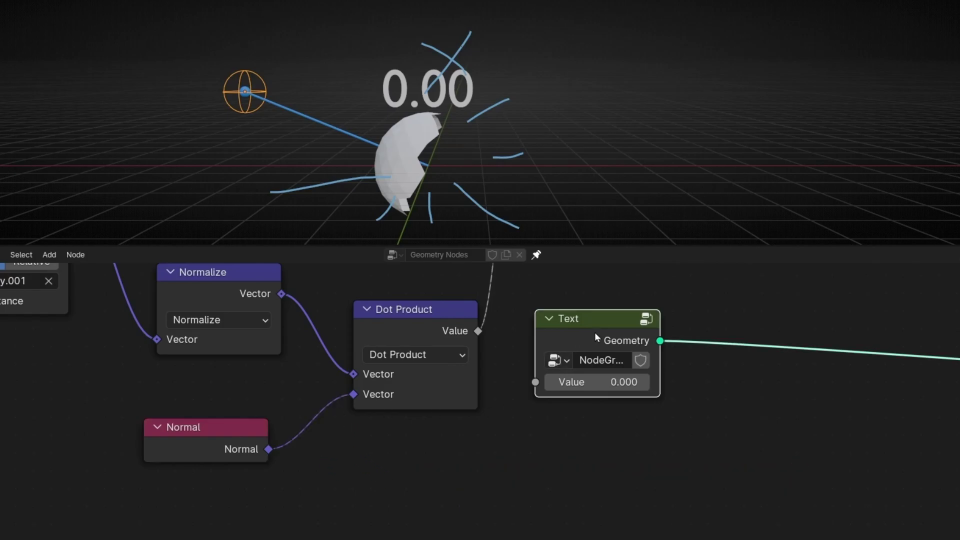
key("Tab")
middle_click_drag(164, 375, 222, 420)
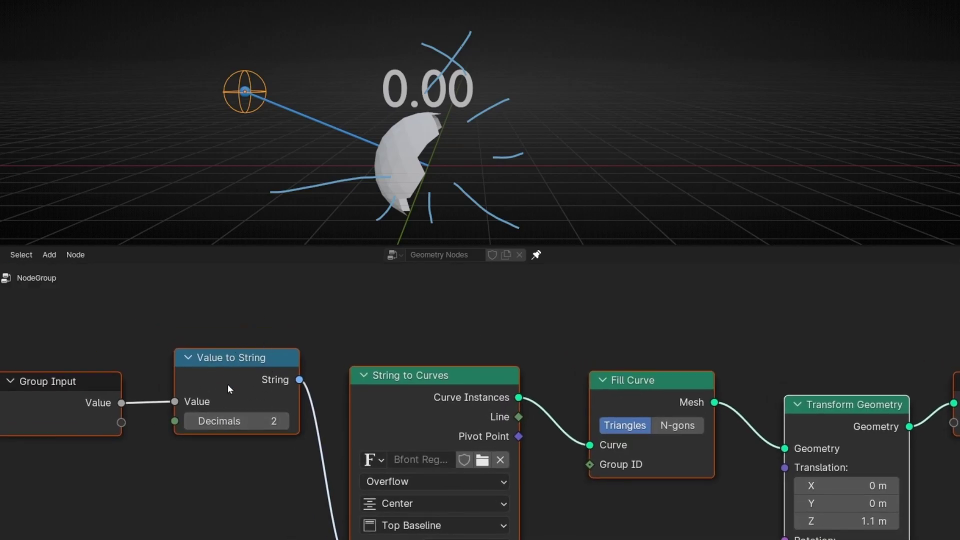
key("Tab")
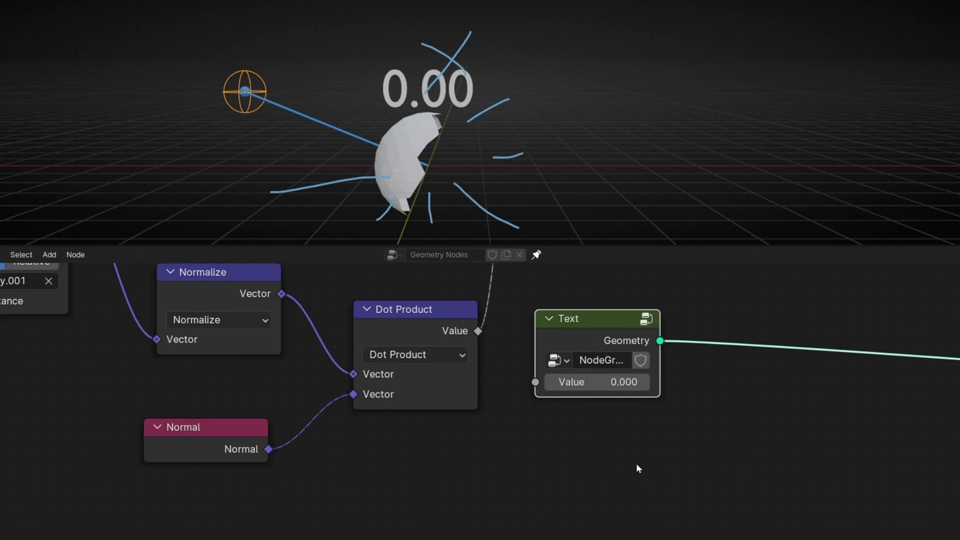
key("KP_Decimal")
key("x")
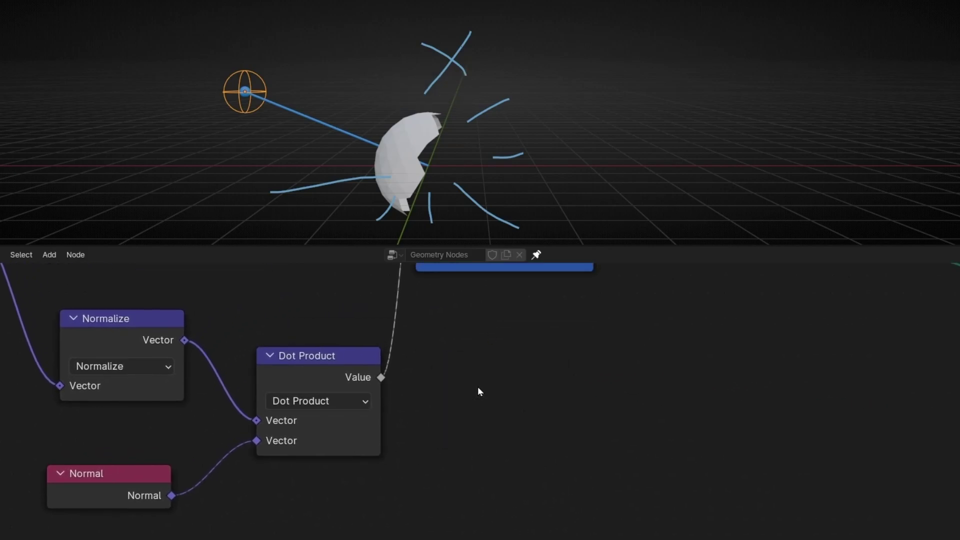
Erase the cross and the normal-direction lines annotated around the sphere in the 3D viewport.
scroll(478, 386, "down", 2)
right_click_drag(394, 75, 301, 118)
mouse_move(330, 313)
middle_mouse_down()
mouse_move(343, 423)
mouse_move(369, 397)
middle_mouse_up()
scroll(343, 422, "down", 4)
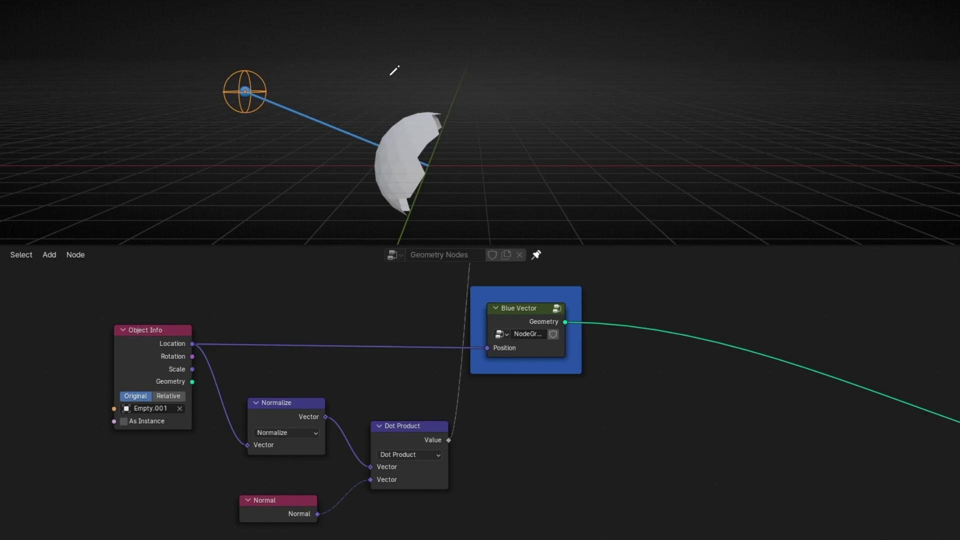
Arrange the Ico Sphere, Less Than and Delete Geometry nodes below Blue Vector, and the Normalize, Normal and Dot Product nodes beneath them.
key("ctrl+space")
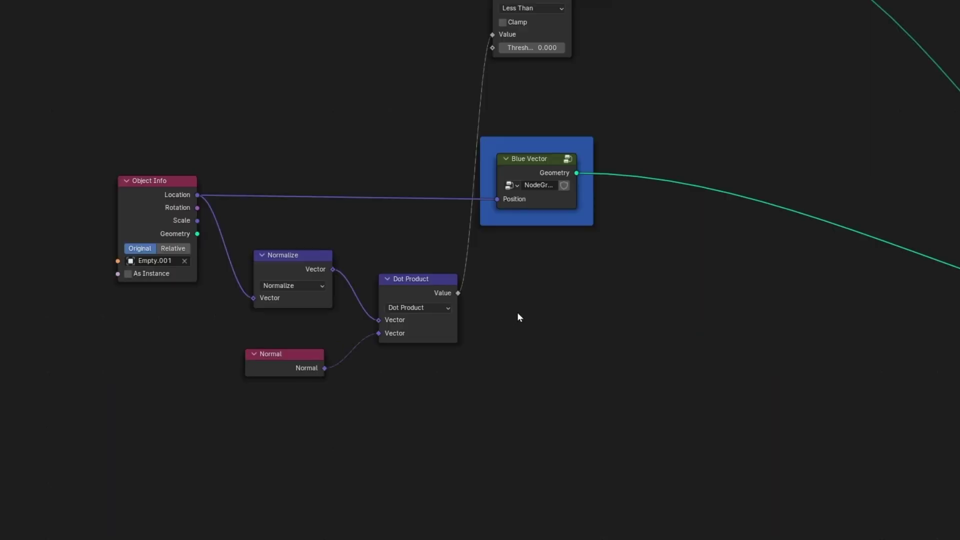
scroll(519, 317, "down", 2)
middle_click_drag(531, 329, 536, 413)
left_click_drag(352, 73, 638, 193)
key("g")
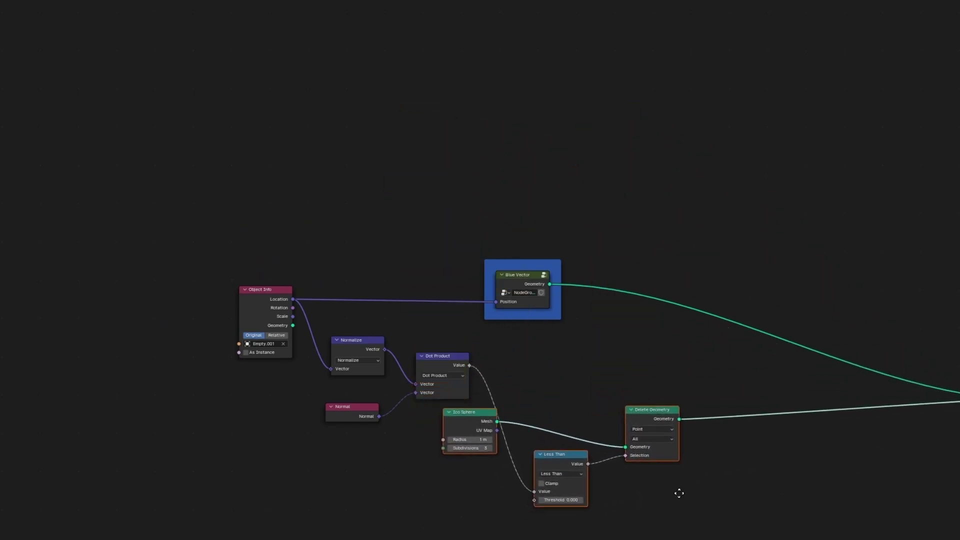
left_click(690, 438)
left_click_drag(315, 433, 445, 328)
key("g")
left_click(472, 411)
Disconnect the Less Than node's Value from the Delete Geometry node's Selection input, with the 3D viewport shown again.
scroll(718, 451, "up", 4)
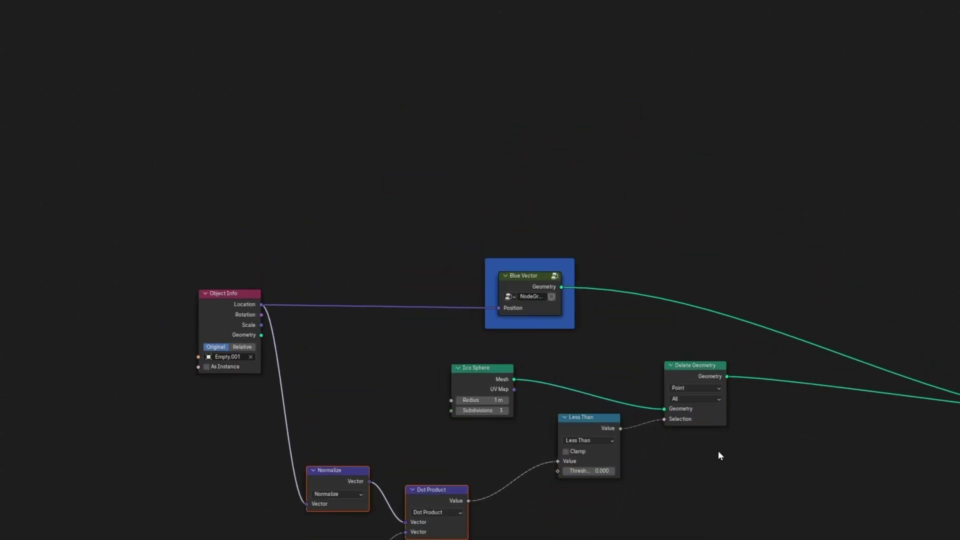
middle_click_drag(742, 392, 415, 379)
scroll(415, 379, "up", 3)
middle_click_drag(321, 364, 368, 294)
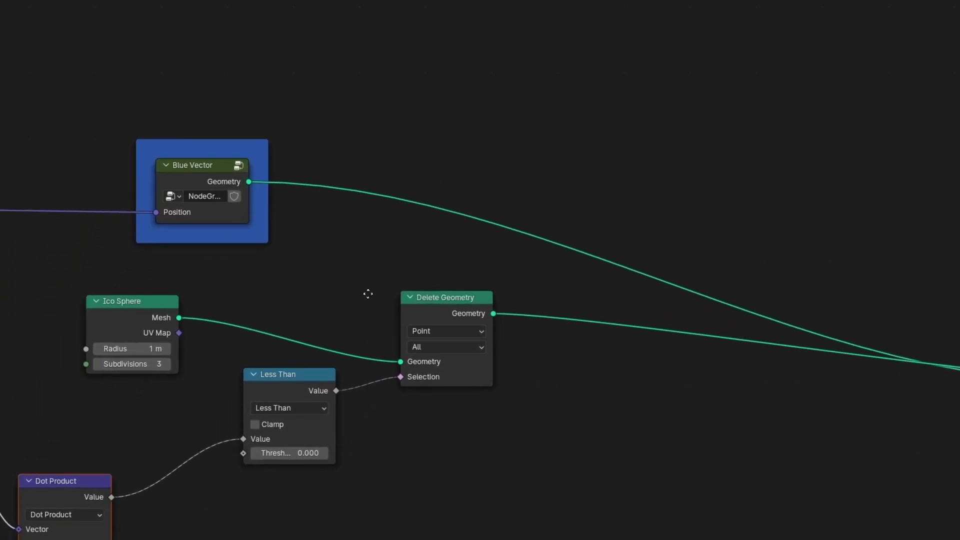
scroll(408, 334, "down", 3)
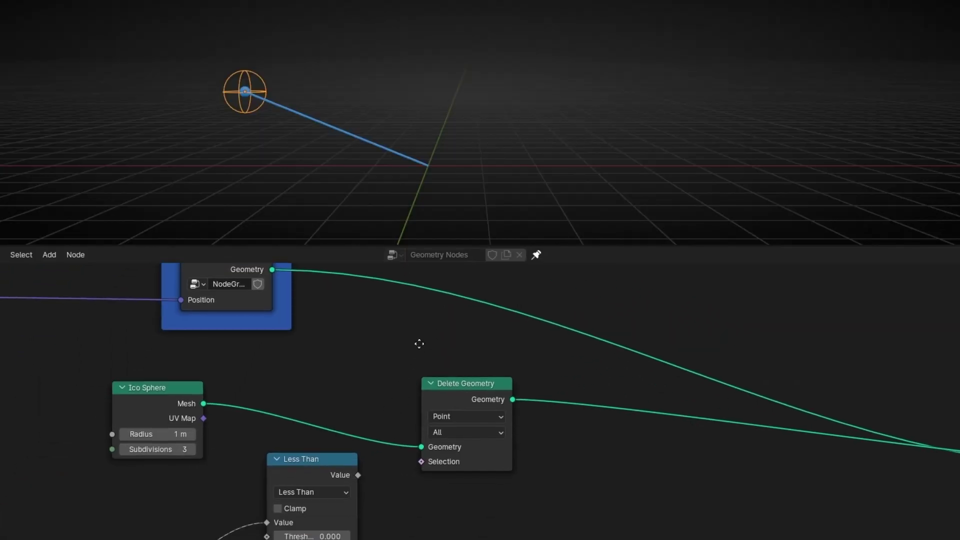
Mute the Delete Geometry node to compare the sphere with and without it, and unmute it.
left_click(455, 382)
key("m")
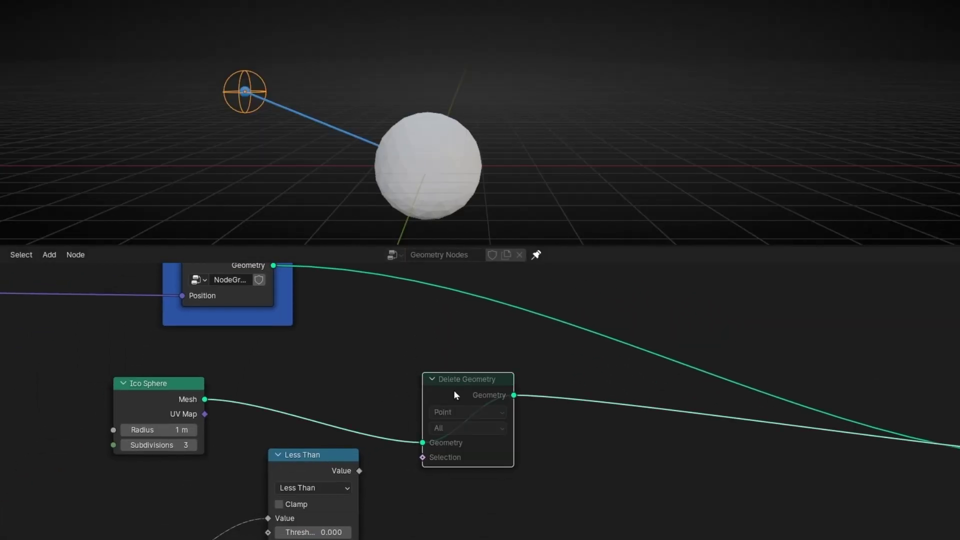
key("m")
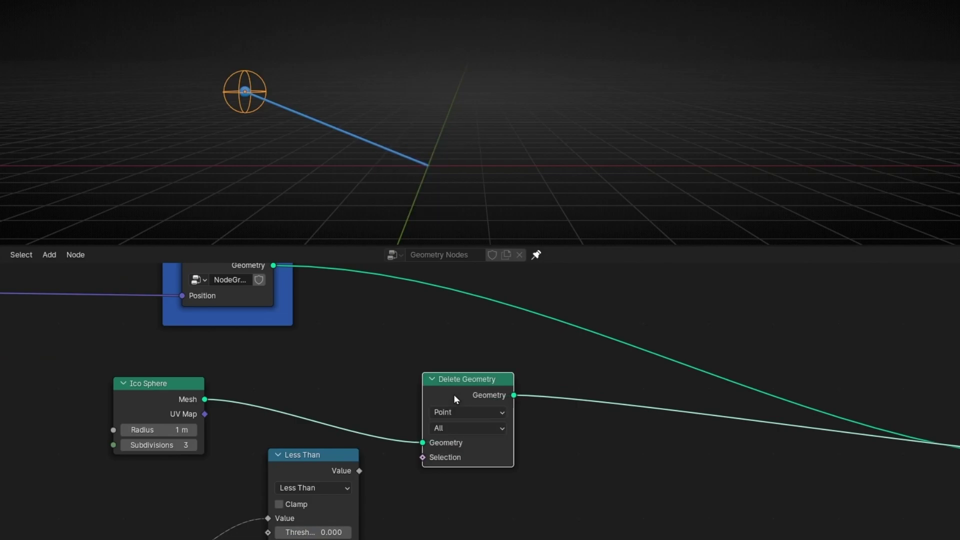
Move the Less Than node slightly down and away from the Delete Geometry node.
middle_click_drag(422, 490, 436, 466)
left_click_drag(378, 425, 355, 445)
middle_click_drag(418, 464, 565, 388)
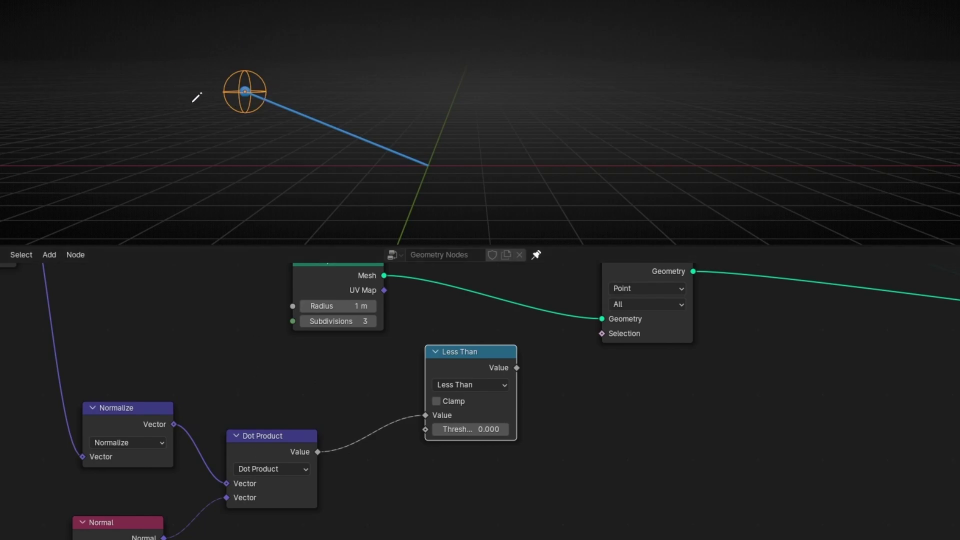
Connect the Less Than node's Value output to the Delete Geometry node's Selection input.
middle_click_drag(188, 356, 244, 302)
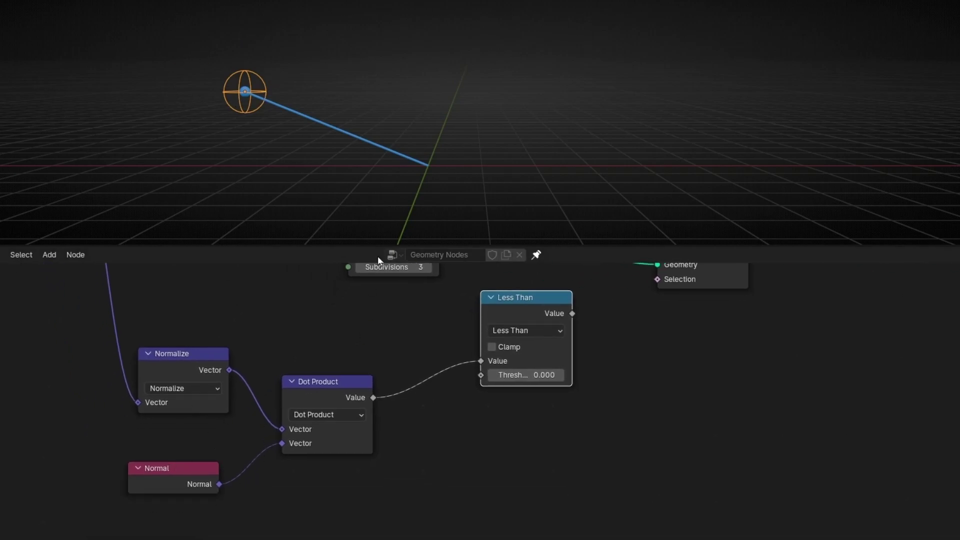
middle_click_drag(643, 381, 545, 435)
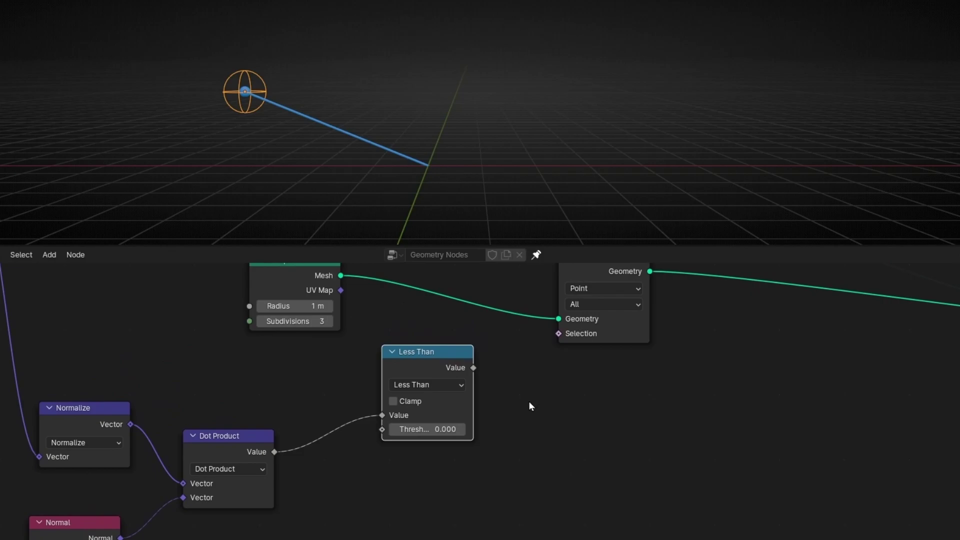
left_click_drag(474, 369, 548, 336)
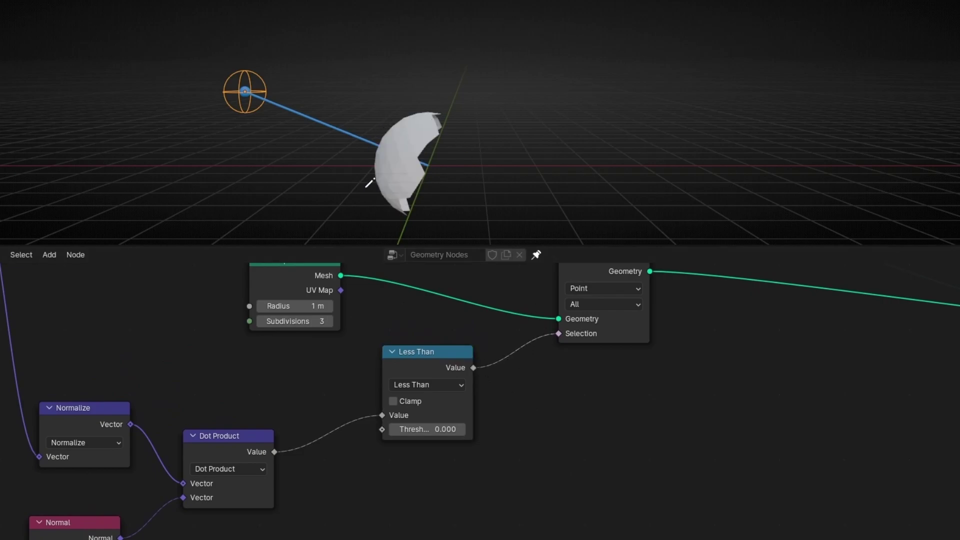
Annotate the sphere's deleted half with a freehand outline and a question mark, and erase these annotations.
mouse_move(454, 116)
left_mouse_down()
mouse_move(415, 228)
mouse_move(491, 132)
mouse_move(453, 120)
left_mouse_up()
left_click_drag(514, 71, 562, 154)
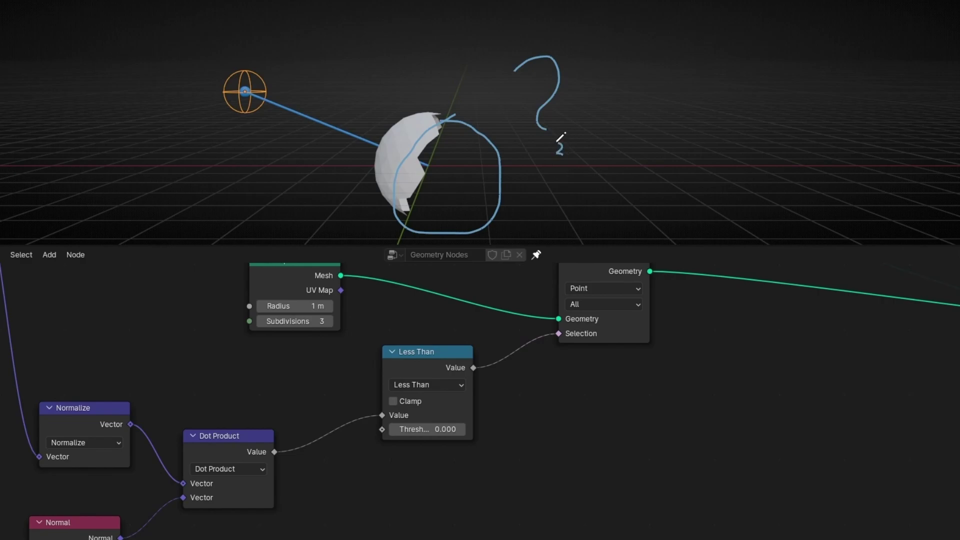
mouse_move(590, 121)
left_mouse_down("ctrl")
mouse_move(463, 199)
mouse_move(416, 210)
left_mouse_up("ctrl")
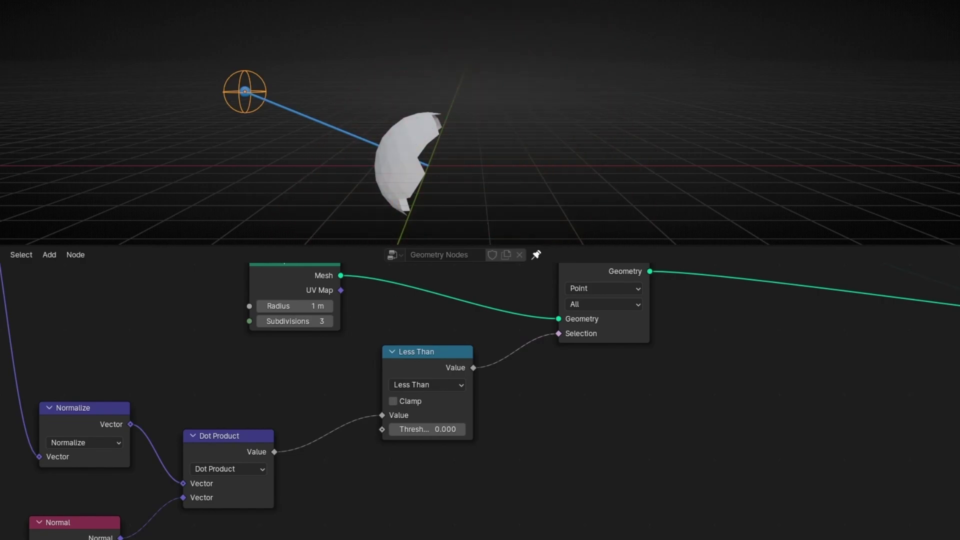
Move the empty to the opposite side of the sphere and back to test which half is deleted.
left_click_drag(247, 92, 619, 109)
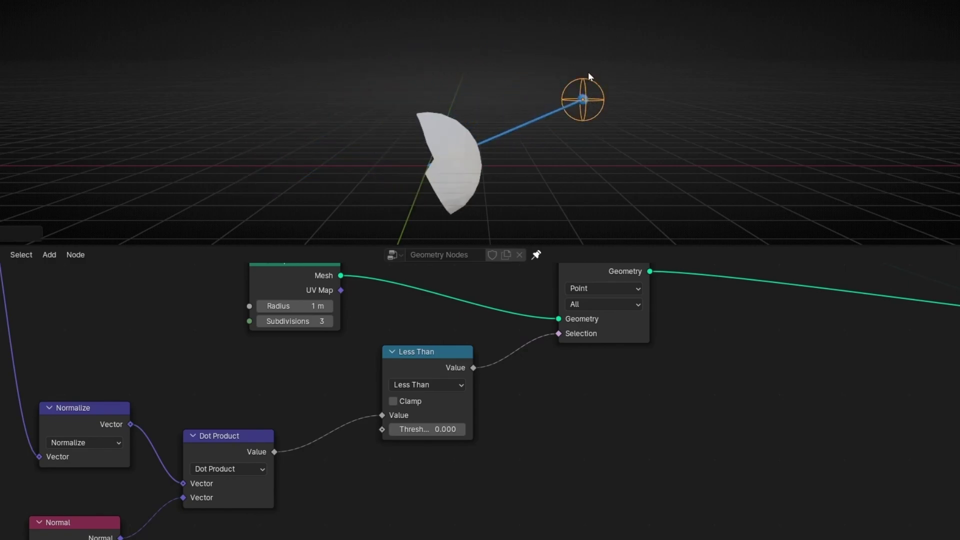
middle_click_drag(661, 169, 630, 134)
left_click_drag(630, 135, 306, 117)
mouse_move(507, 158)
middle_mouse_down()
mouse_move(502, 168)
mouse_move(385, 147)
mouse_move(505, 160)
middle_mouse_up()
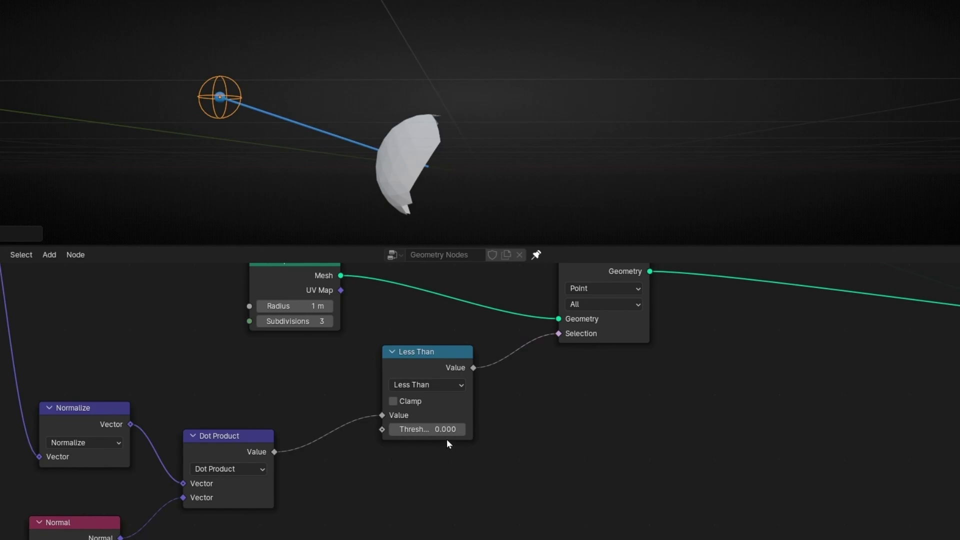
Move the Less Than node slightly down and closer to the Dot Product node, with its Threshold in close view.
left_click_drag(439, 355, 414, 366)
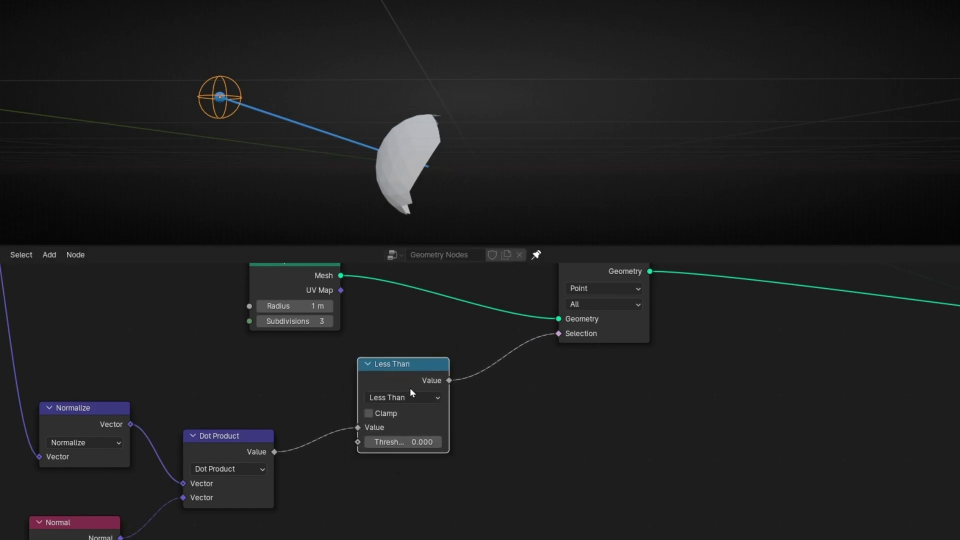
middle_click_drag(575, 379, 545, 441)
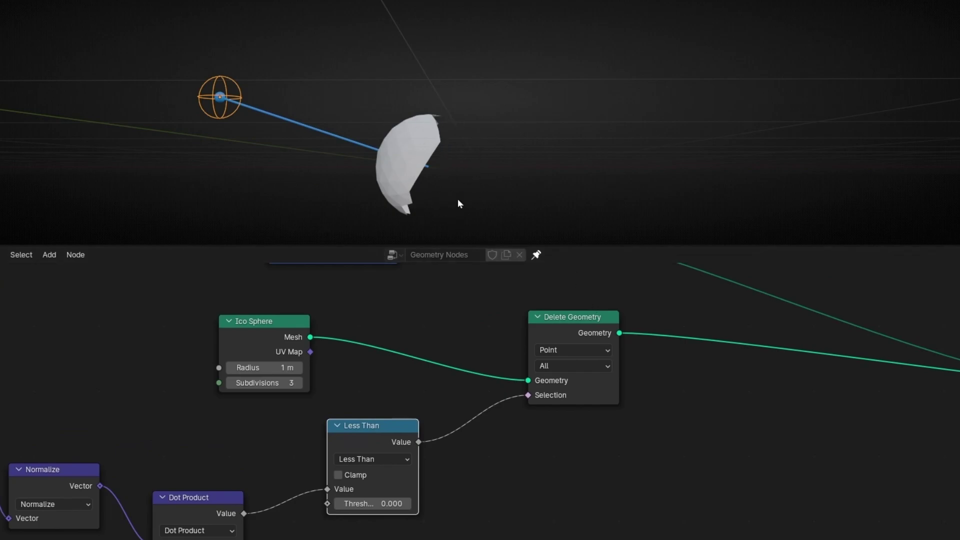
scroll(465, 495, "up", 2)
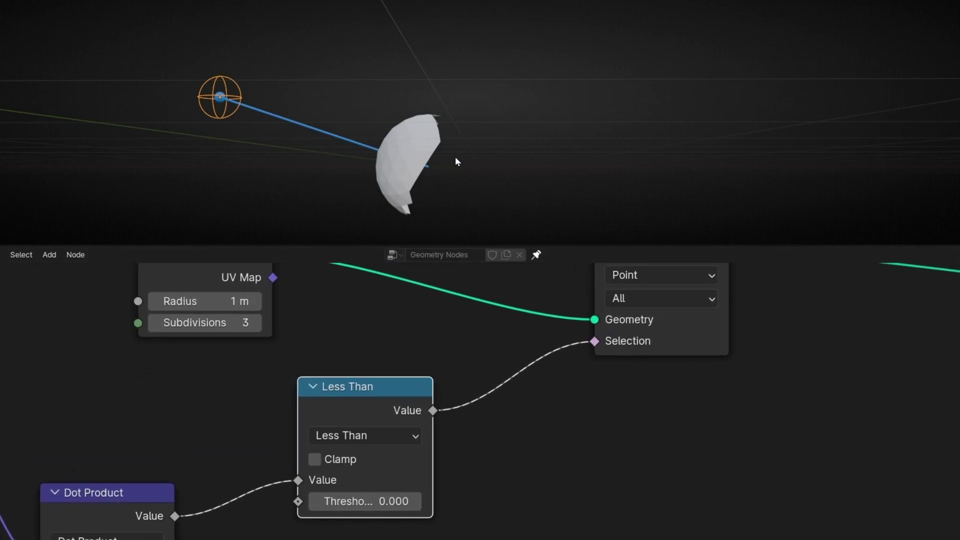
middle_click_drag(503, 481, 512, 436)
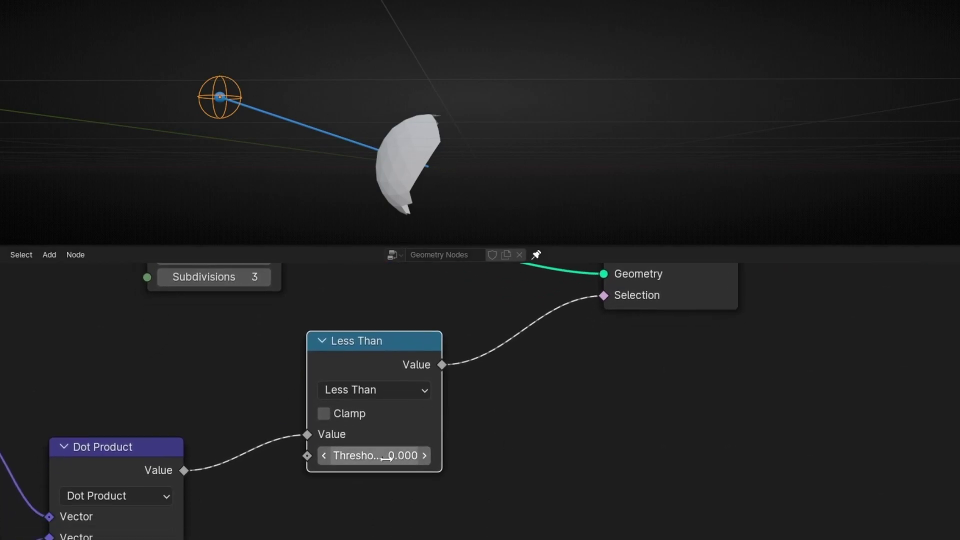
Maximize the 3D viewport and annotate the cut through the sphere with freehand lines extending beyond both ends of its edge.
key("ctrl+space")
scroll(462, 349, "up", 2)
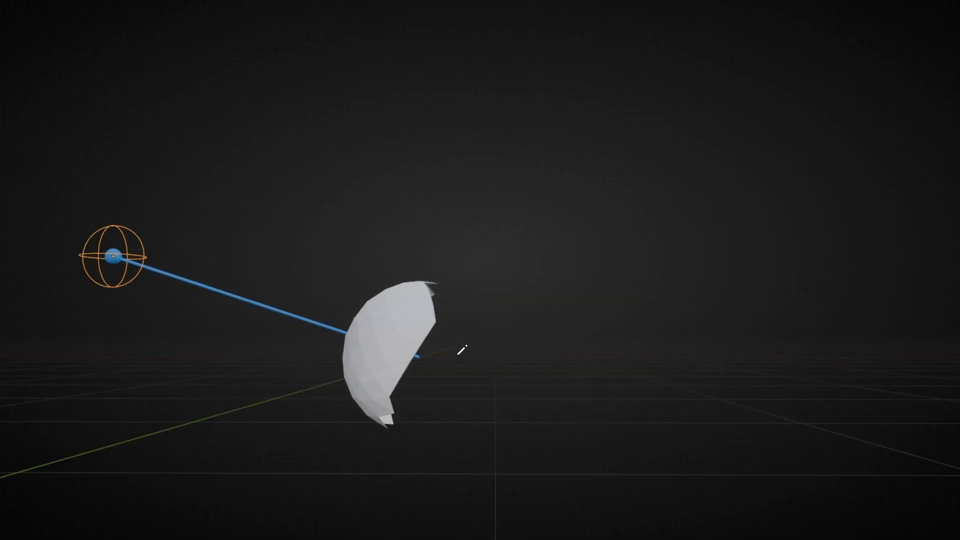
mouse_move(462, 350)
middle_mouse_down()
mouse_move(425, 376)
mouse_move(536, 313)
mouse_move(514, 286)
middle_mouse_up()
left_click_drag(511, 213, 592, 91)
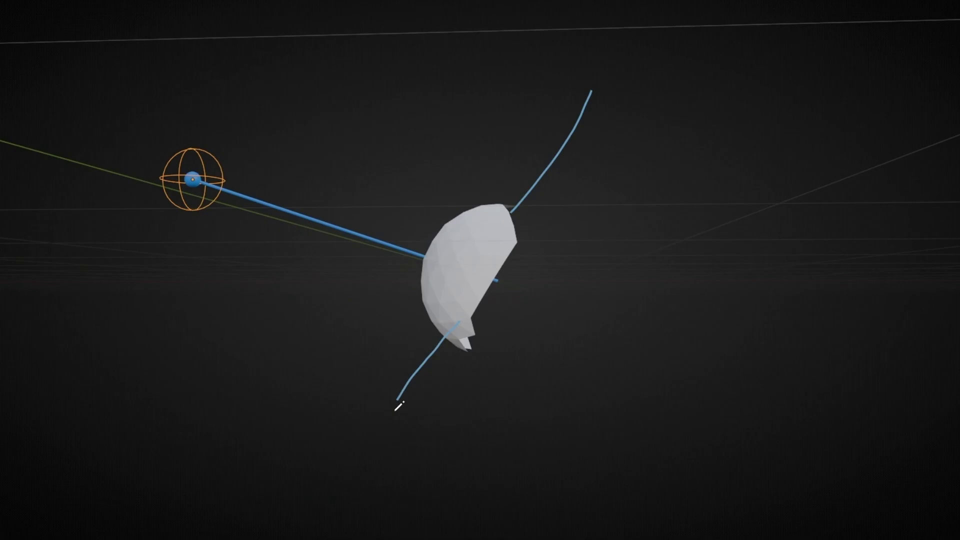